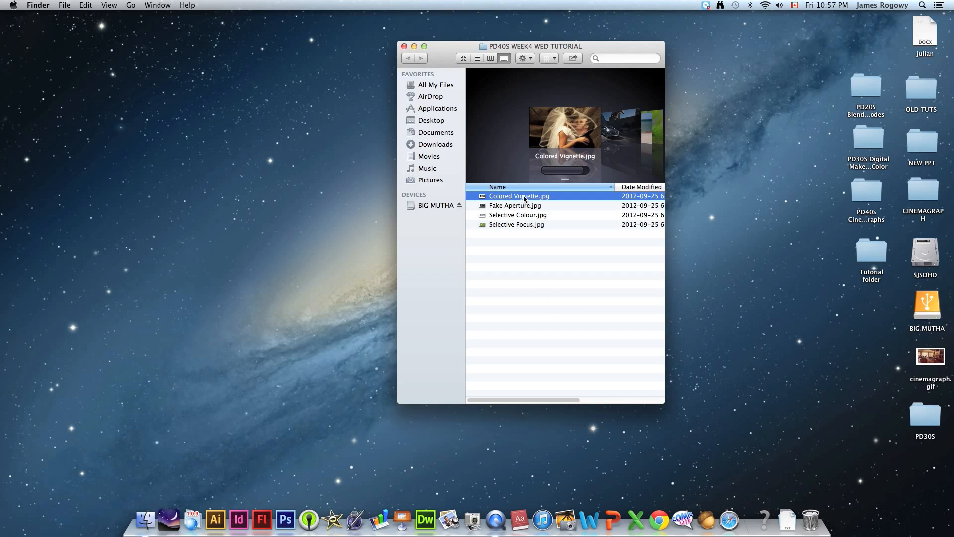
Step: Open Colored Vignette.jpg in Photoshop and hide the Timeline to enlarge the workspace
drag(525, 199, 291, 520)
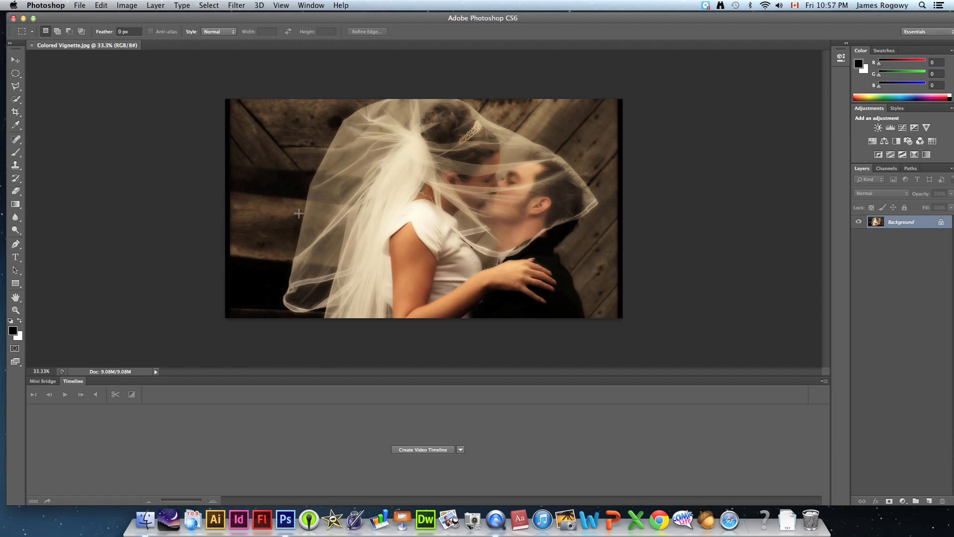
click(311, 5)
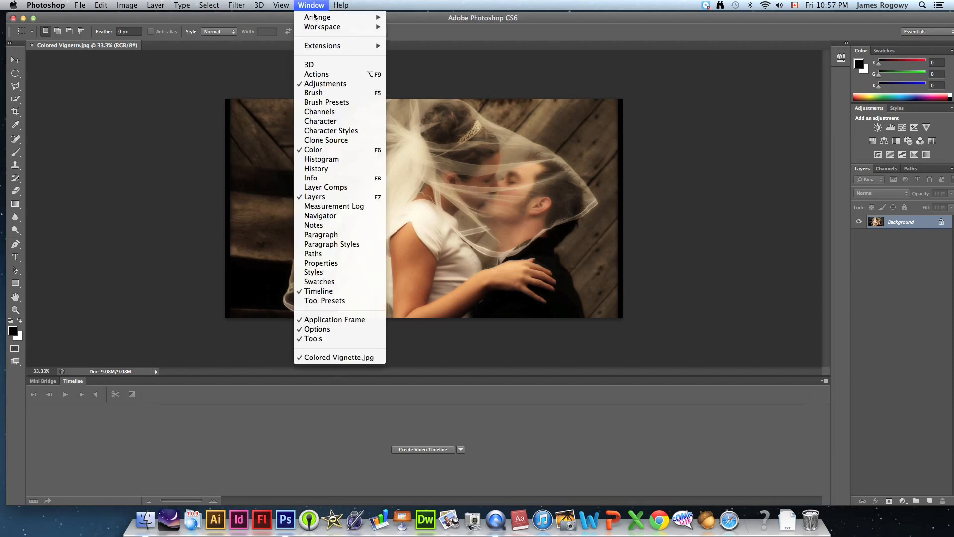
click(314, 291)
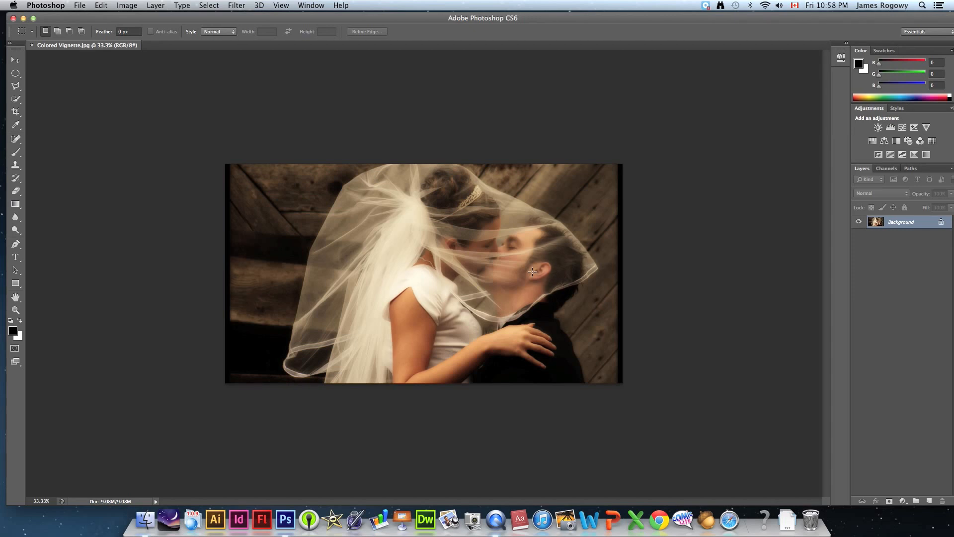
key(super+equal)
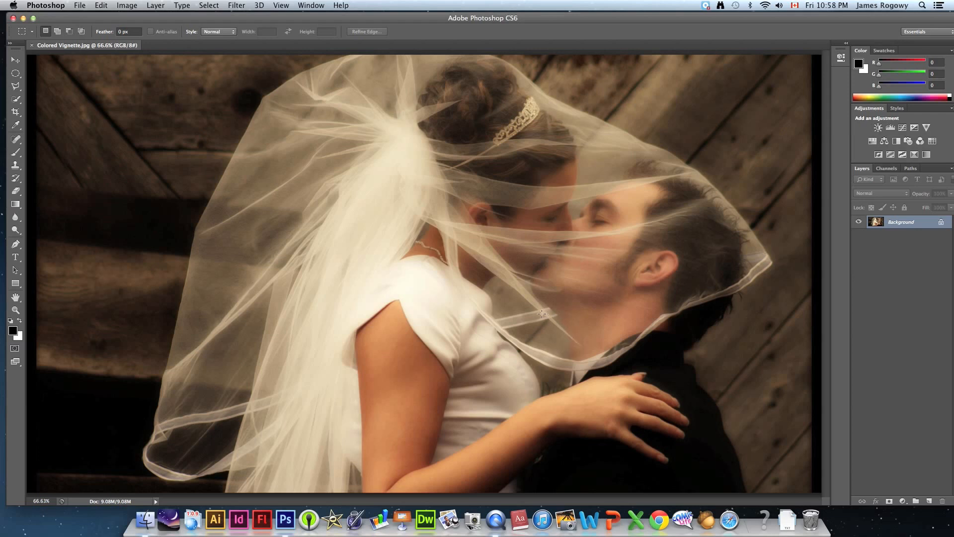
Step: Sample a dark brown from the shadowed wood beside the veil as the foreground color, RGB 33, 20, 11
click(15, 126)
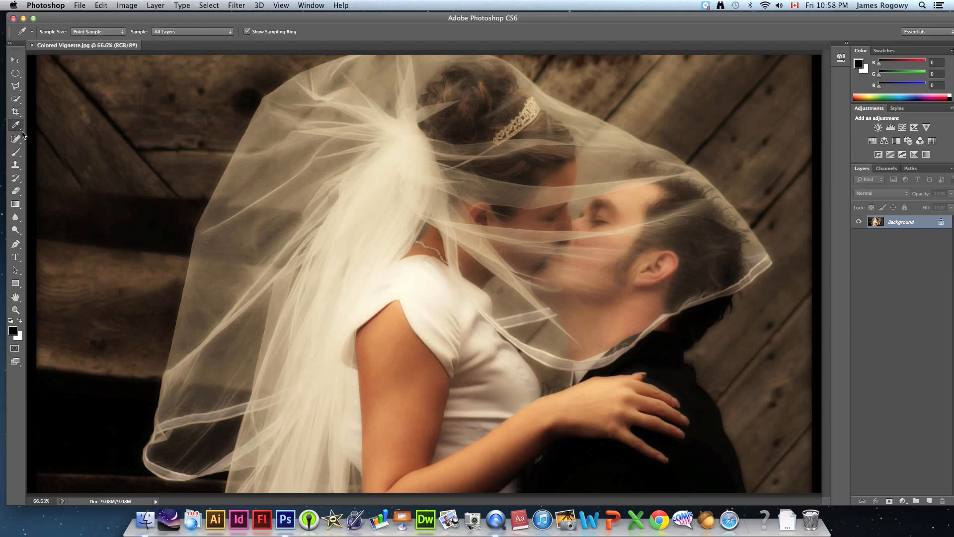
click(137, 189)
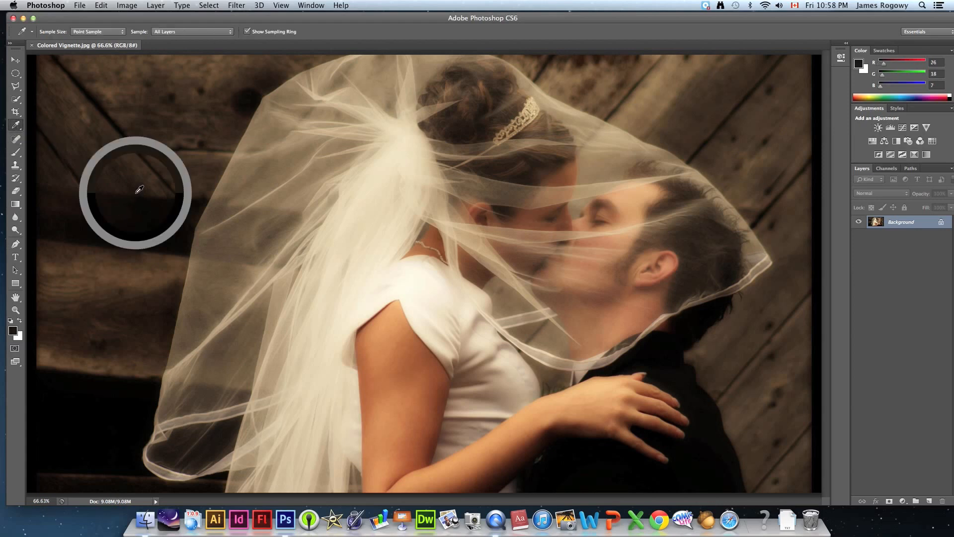
click(139, 187)
click(140, 183)
mouse_move(137, 183)
mouse_down()
mouse_move(142, 170)
mouse_move(137, 200)
mouse_move(139, 161)
mouse_move(139, 182)
mouse_up()
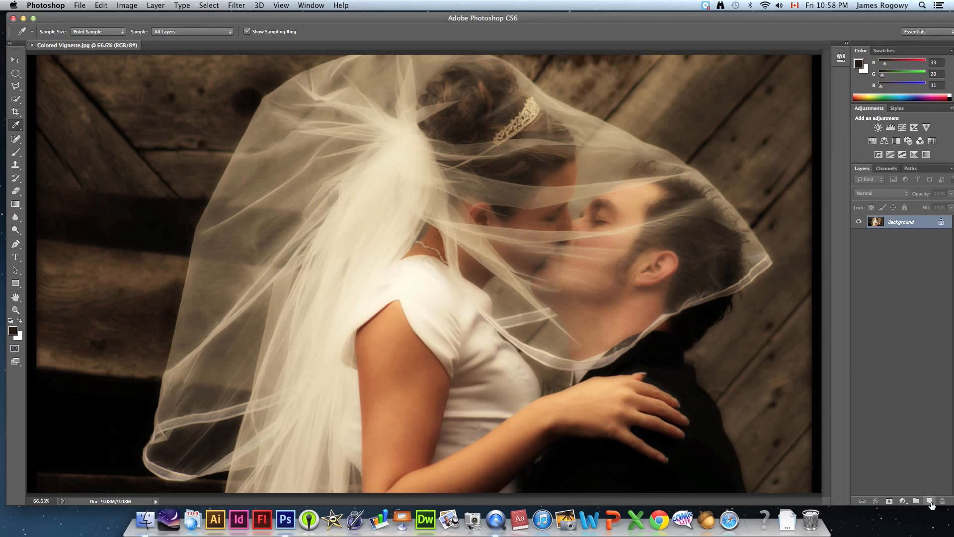
Step: Add a new layer above the Background and fill it with the foreground color at 100% opacity in Normal mode
click(929, 501)
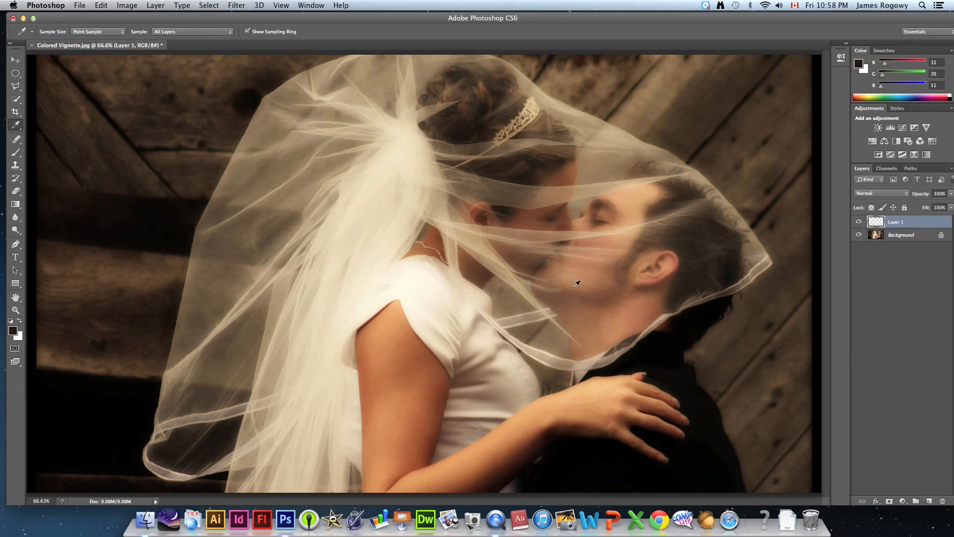
click(104, 5)
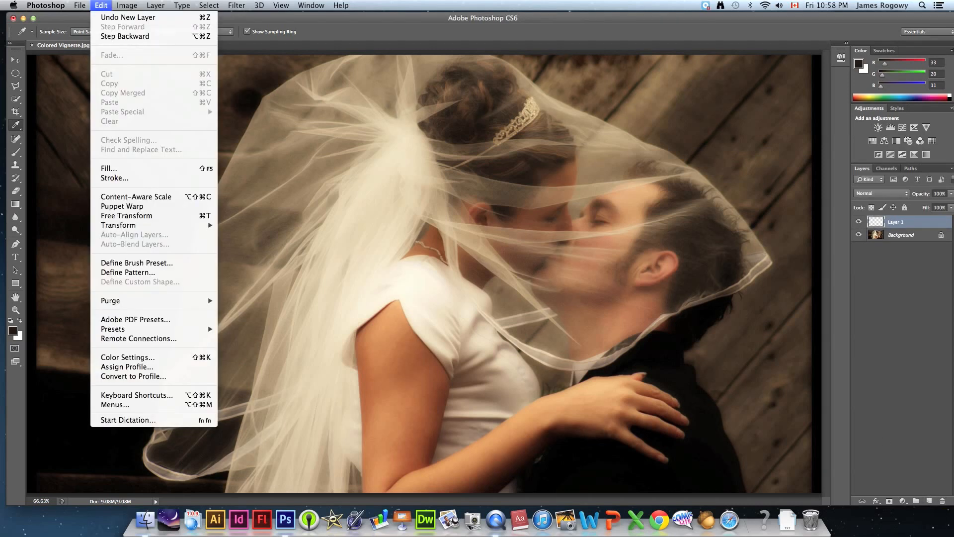
click(129, 170)
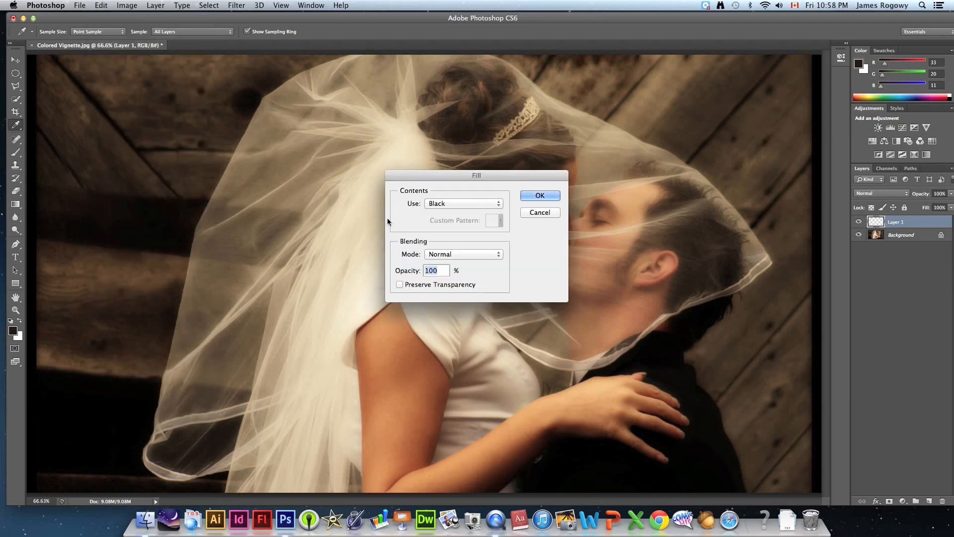
click(447, 204)
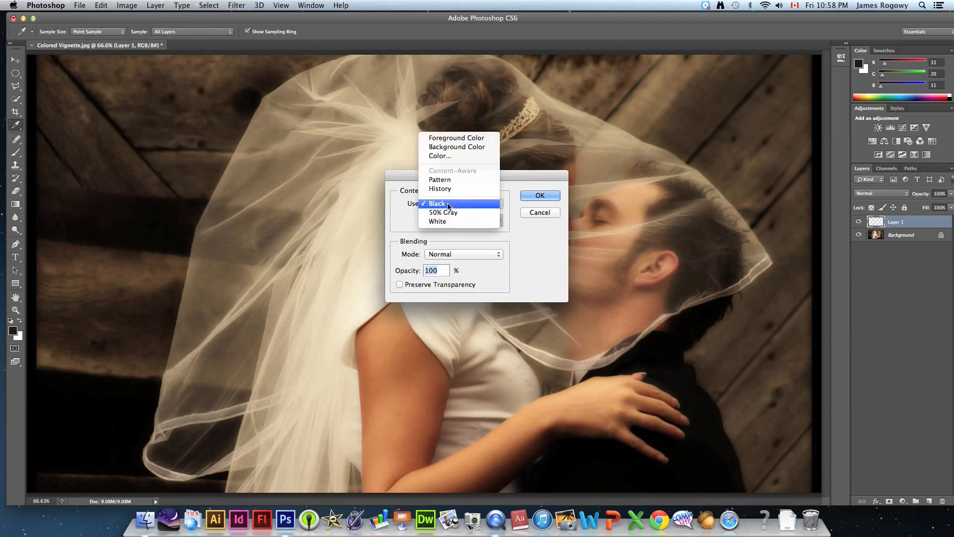
click(447, 138)
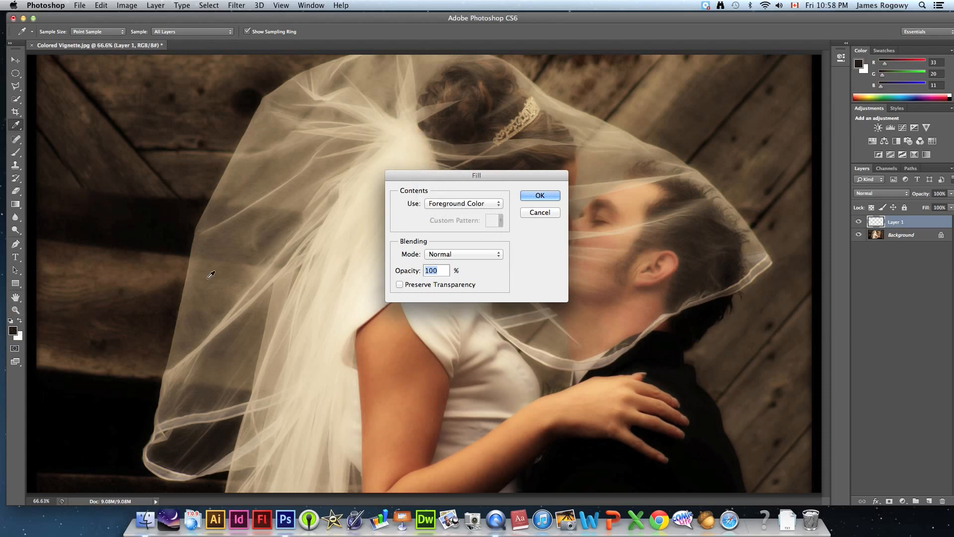
click(547, 195)
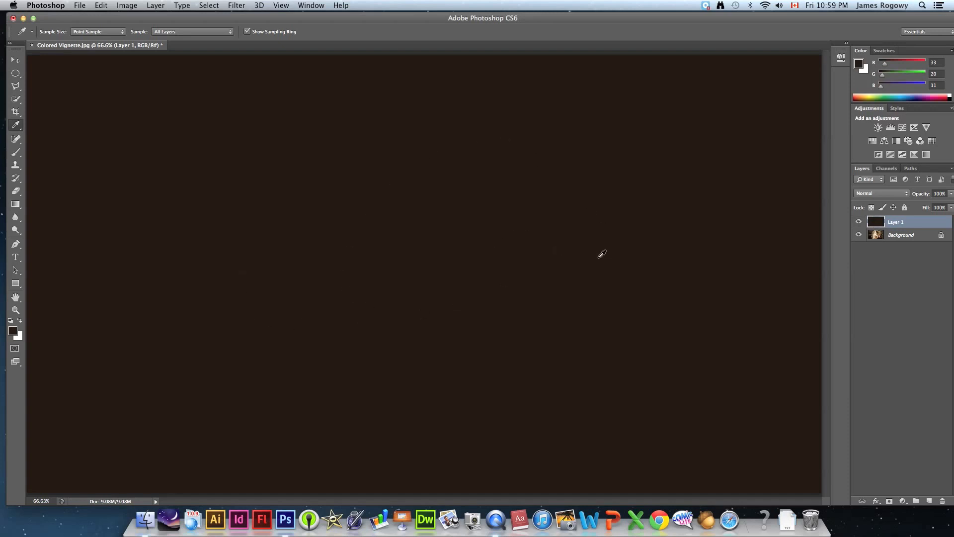
Step: Lower the brown fill layer's opacity to 60% and add a layer mask to it
click(951, 196)
drag(948, 204, 929, 210)
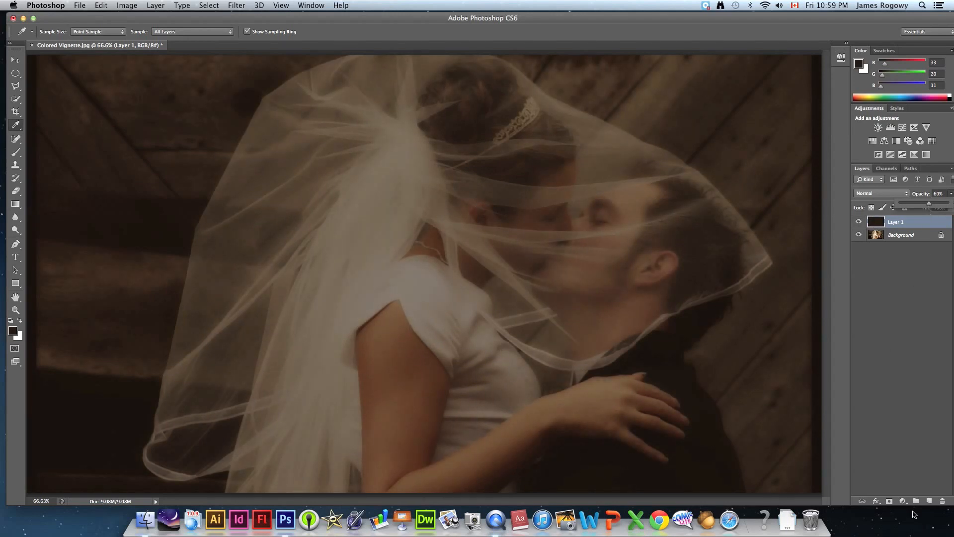
click(888, 502)
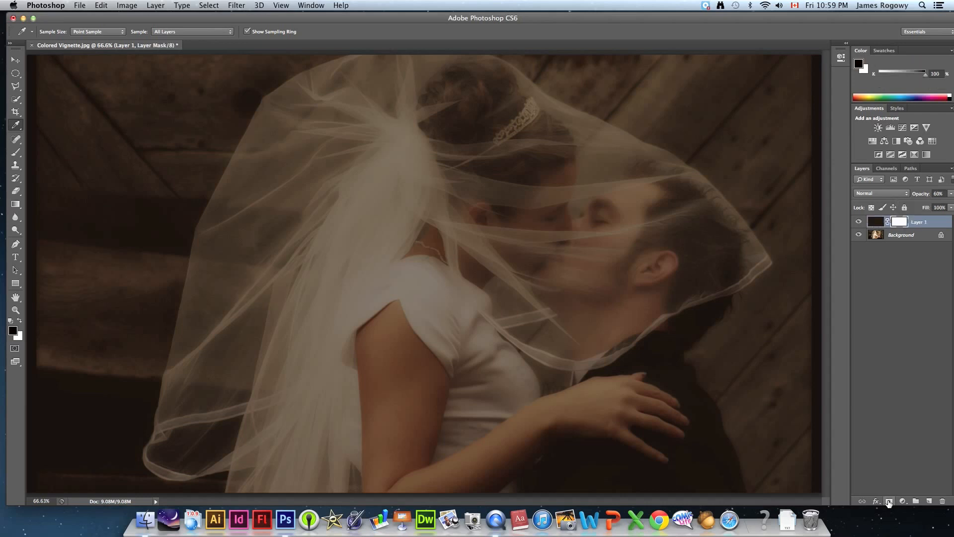
Step: Set up a soft round brush with 0% hardness and a size of 700 px
click(15, 152)
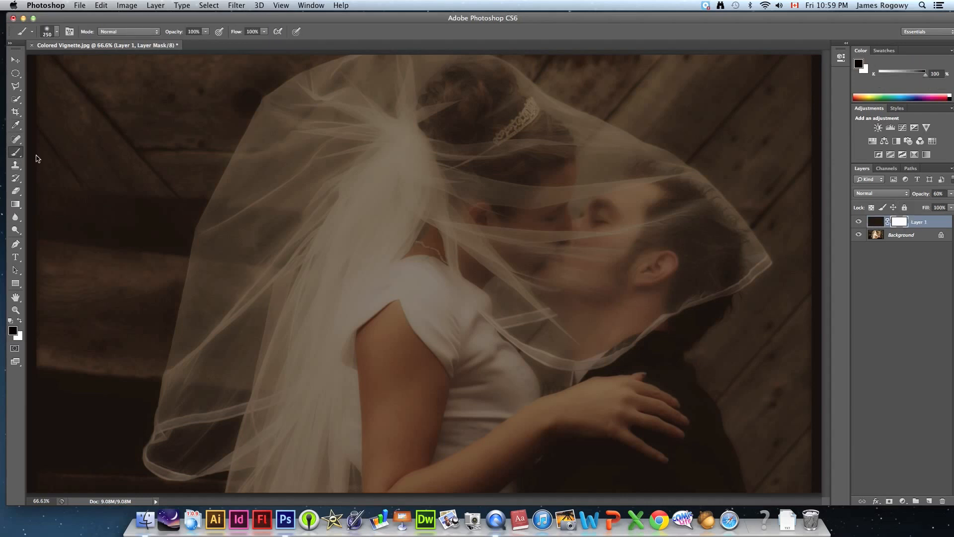
click(53, 33)
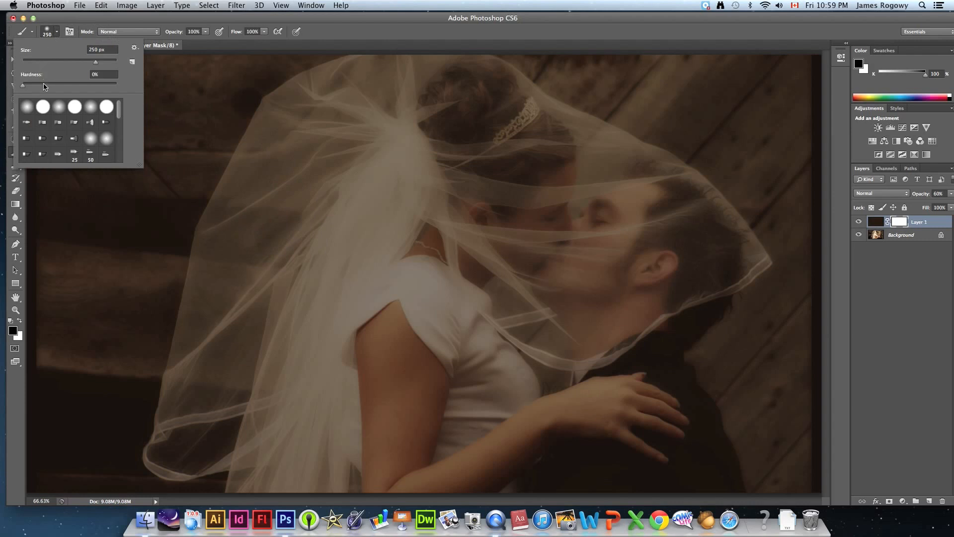
click(21, 88)
click(47, 33)
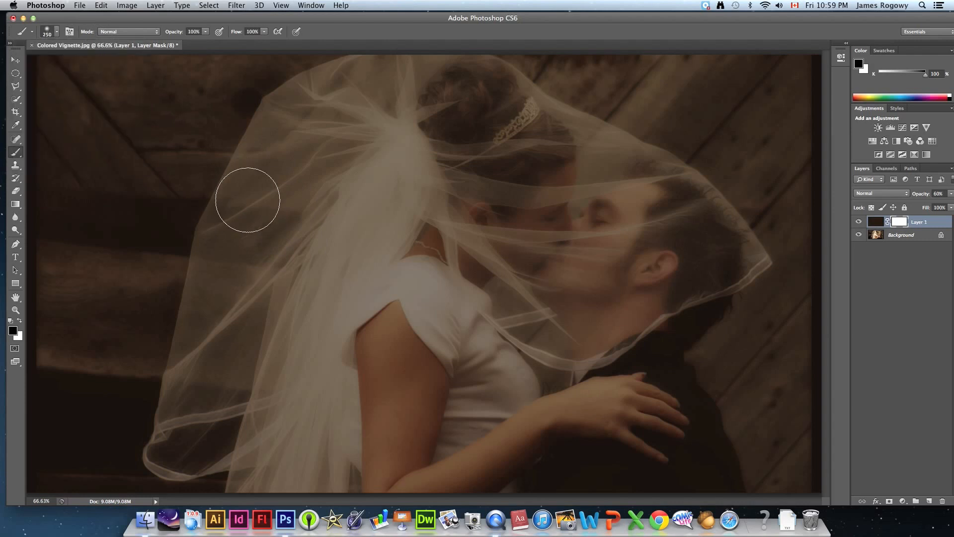
key(bracketright)
key(bracketright)
key(bracketright)
key(bracketright)
key(bracketright)
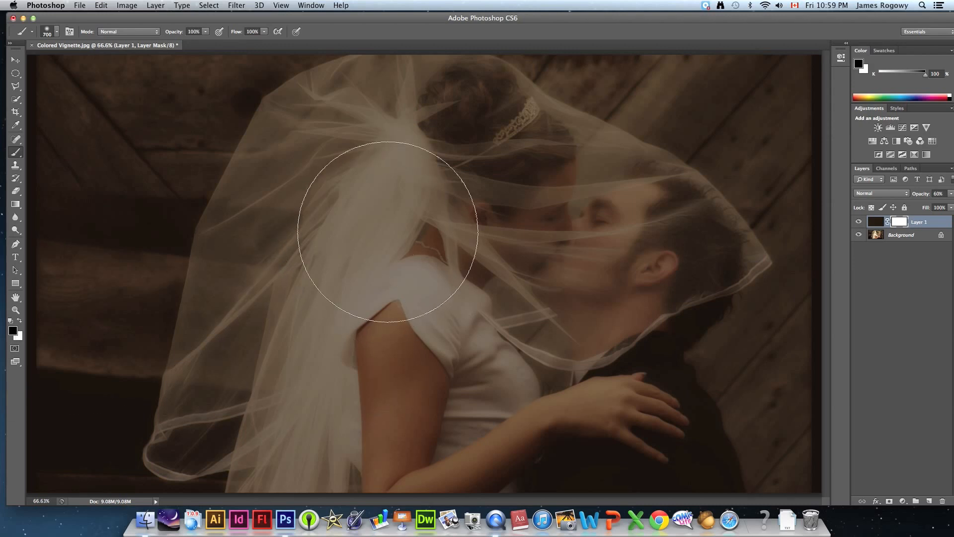
Step: Paint black on the layer mask over the veil and the couple to clear the brown overlay, comparing with the layer hidden and shown
click(395, 136)
mouse_move(387, 139)
mouse_down()
mouse_move(325, 196)
mouse_move(298, 249)
mouse_move(272, 266)
mouse_move(238, 440)
mouse_up()
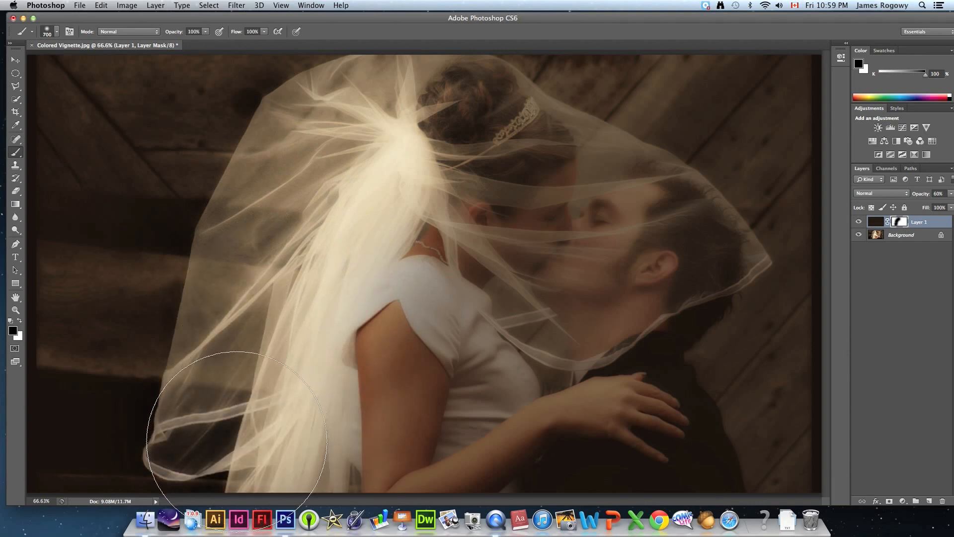
mouse_move(372, 235)
mouse_down()
mouse_move(611, 227)
mouse_move(662, 252)
mouse_move(660, 280)
mouse_move(622, 303)
mouse_move(565, 298)
mouse_move(529, 260)
mouse_move(522, 230)
mouse_move(506, 247)
mouse_move(475, 256)
mouse_move(399, 255)
mouse_move(400, 273)
mouse_move(538, 363)
mouse_move(628, 391)
mouse_move(668, 444)
mouse_move(578, 410)
mouse_move(472, 425)
mouse_move(471, 391)
mouse_move(452, 350)
mouse_move(455, 367)
mouse_move(454, 304)
mouse_move(434, 296)
mouse_move(363, 374)
mouse_up()
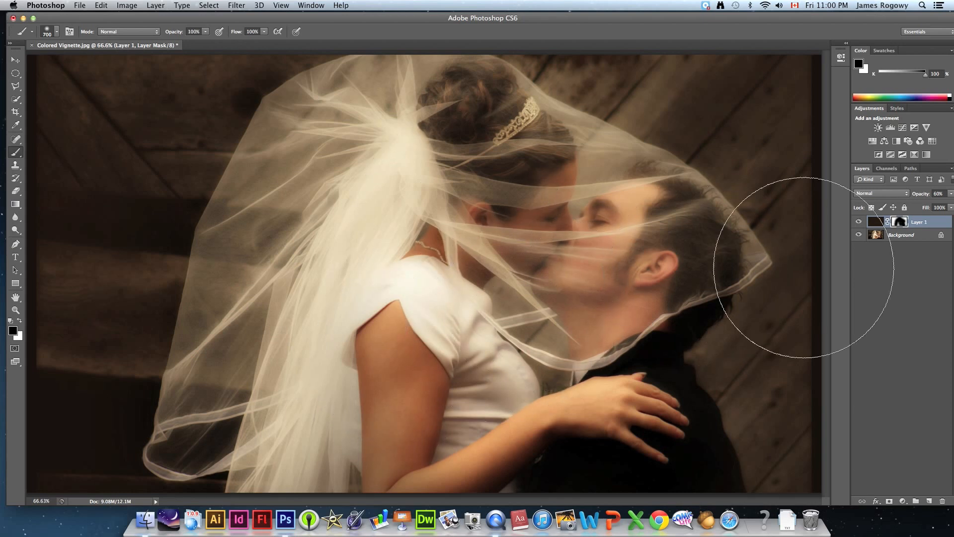
click(858, 223)
click(858, 222)
click(858, 222)
click(858, 222)
click(858, 222)
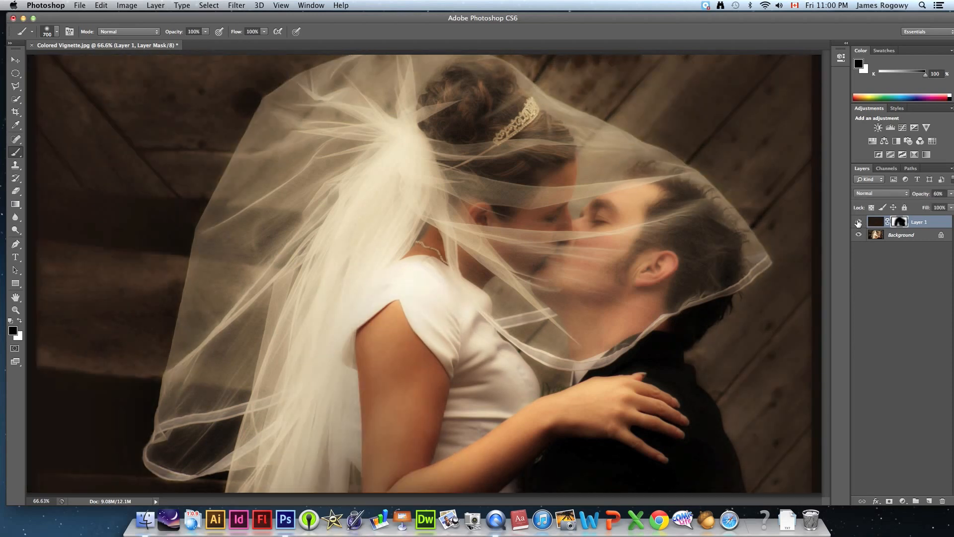
mouse_move(403, 416)
mouse_down()
mouse_move(319, 415)
mouse_move(388, 427)
mouse_up()
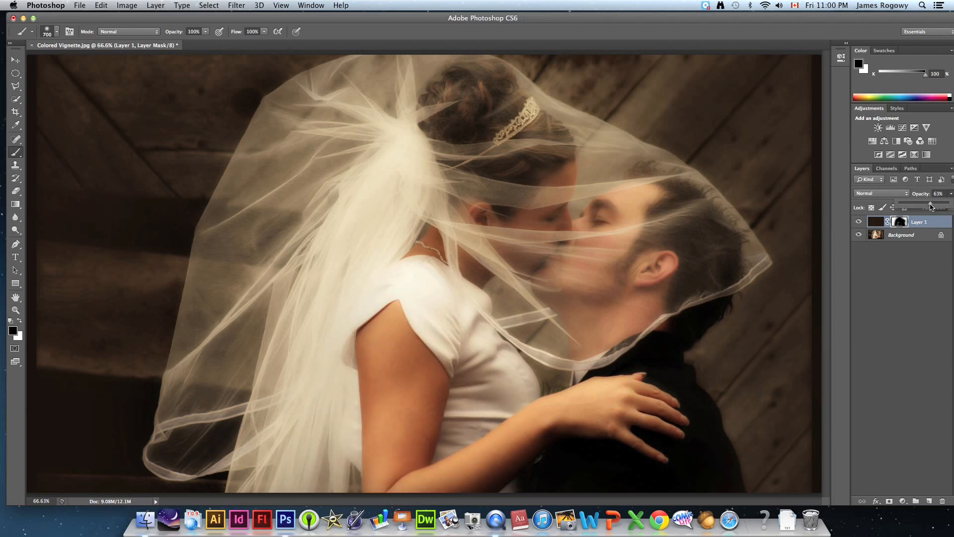
Step: Adjust the masked brown layer's opacity to 76% and compare the photo with and without the vignette
drag(940, 207, 941, 207)
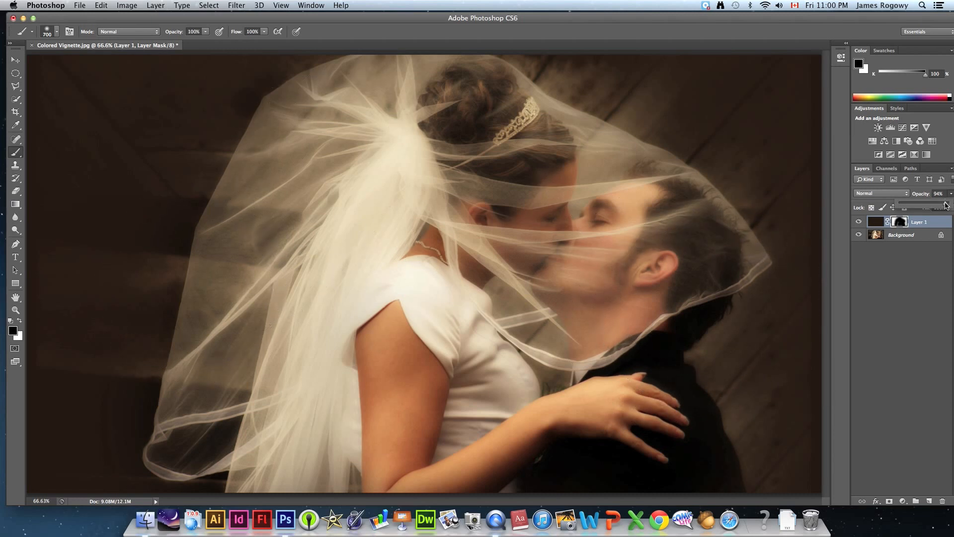
drag(942, 205, 936, 205)
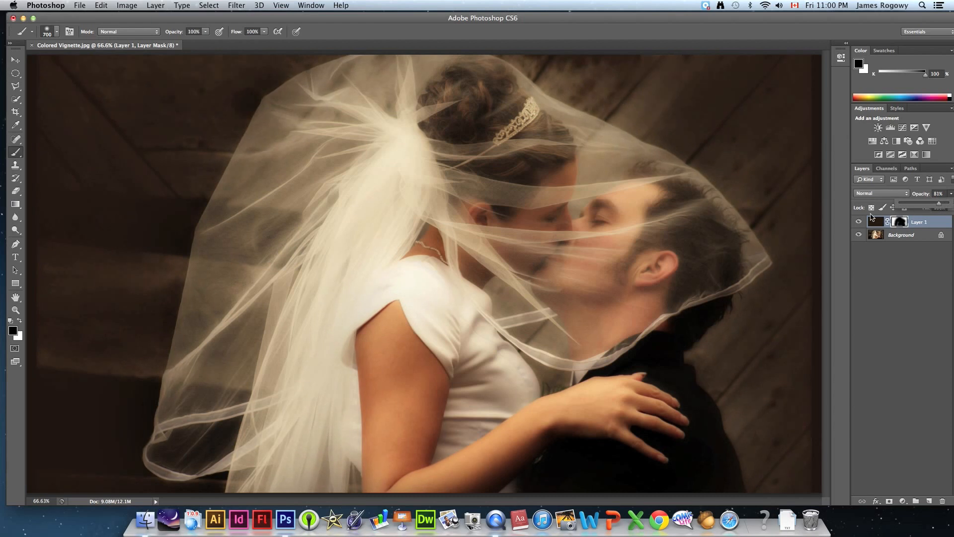
click(858, 223)
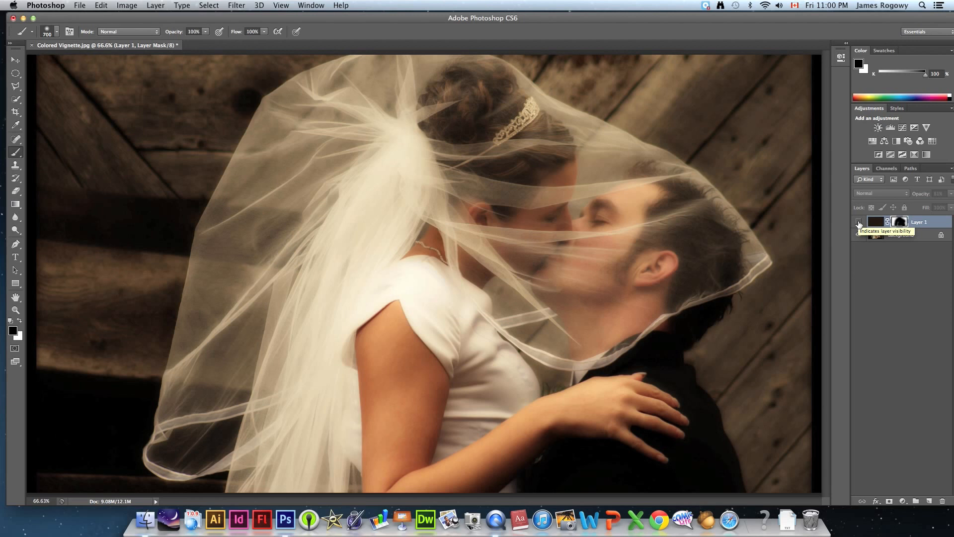
click(859, 223)
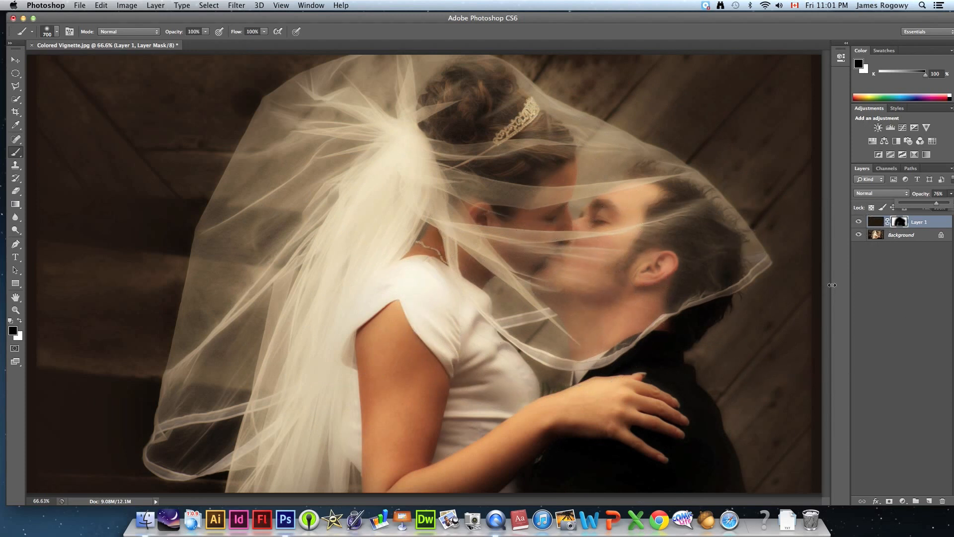
Step: Display the layer mask on its own, paint the leftover gray patches inside the couple's area black, and return to the image
alt+click(900, 222)
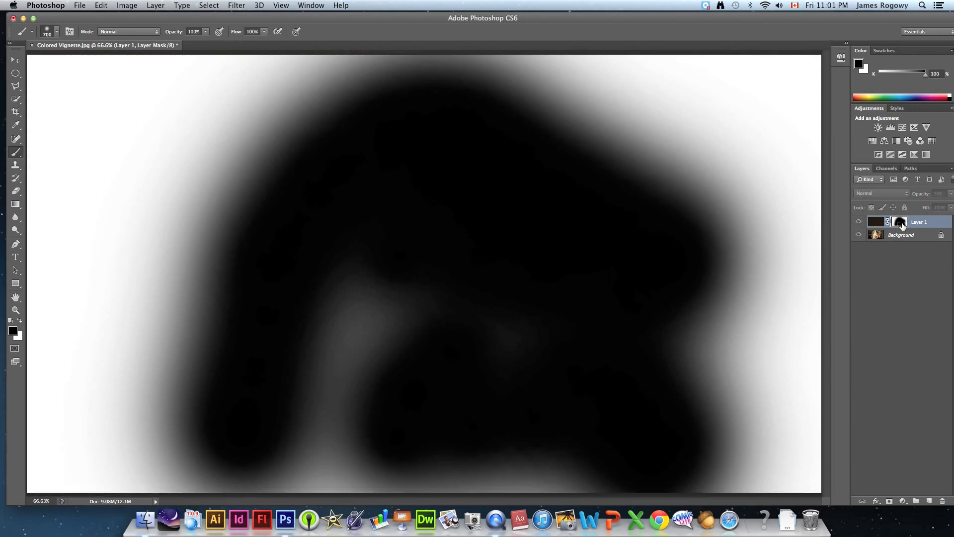
alt+click(902, 225)
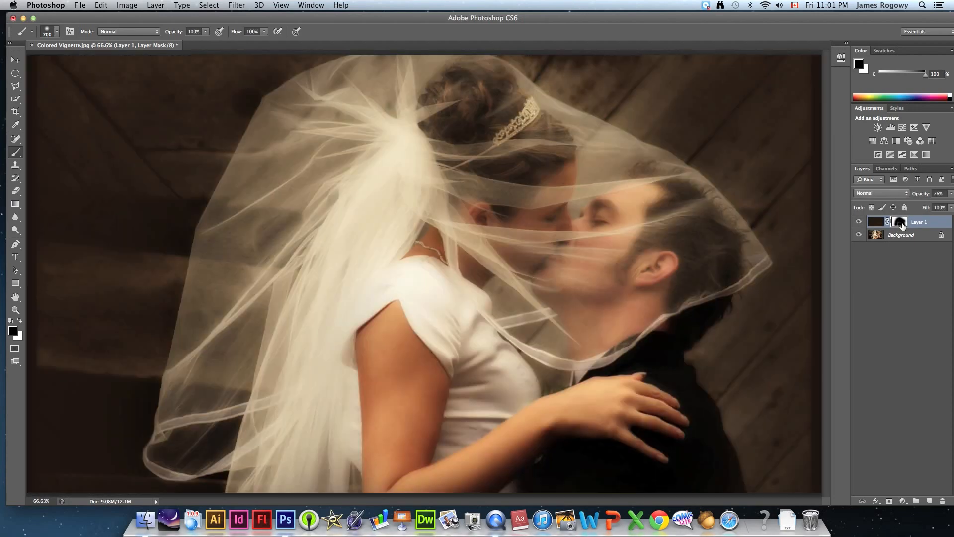
alt+click(902, 225)
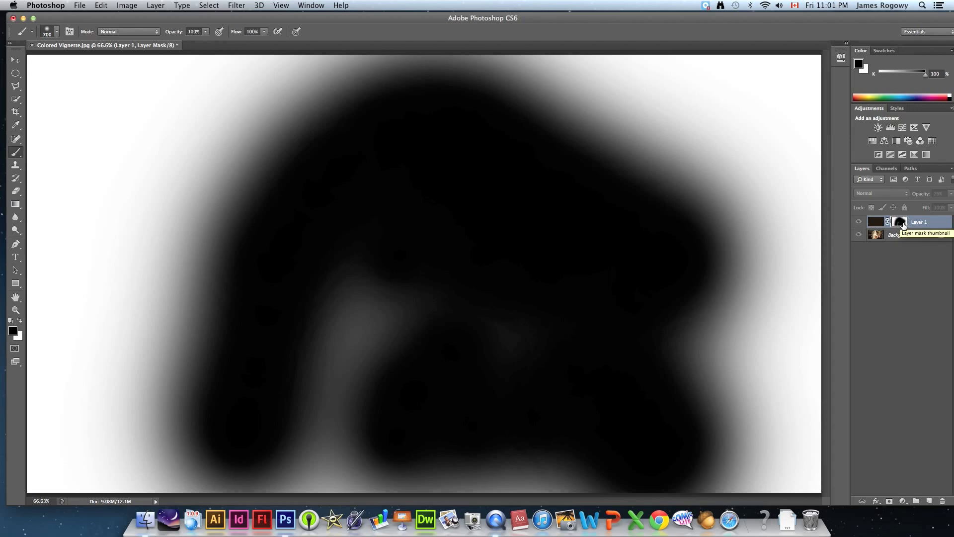
alt+click(902, 225)
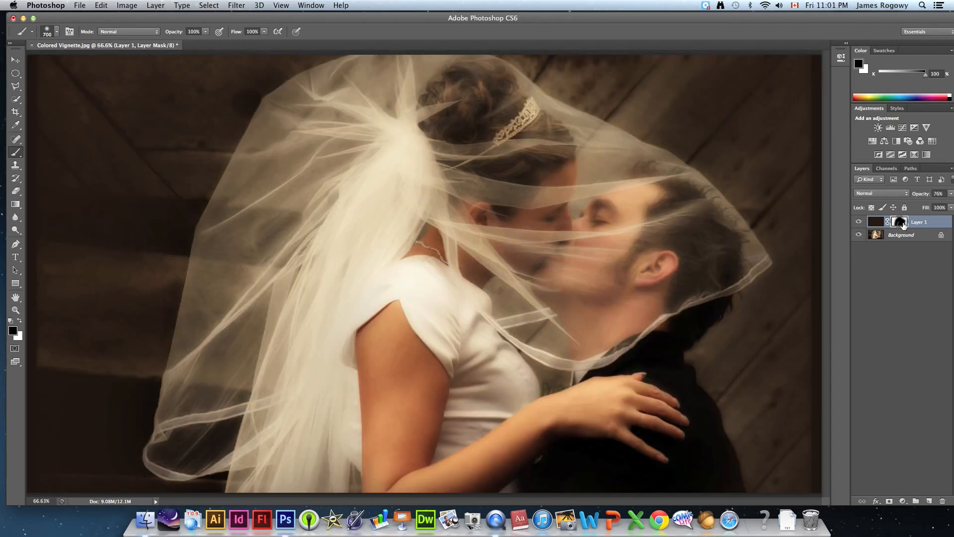
alt+click(902, 225)
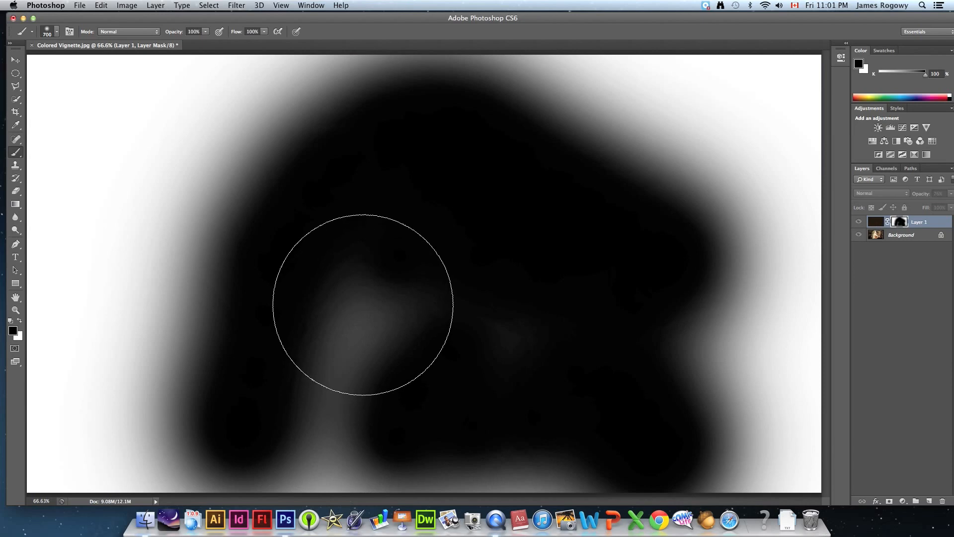
mouse_move(363, 309)
mouse_down()
mouse_move(334, 401)
mouse_move(527, 315)
mouse_up()
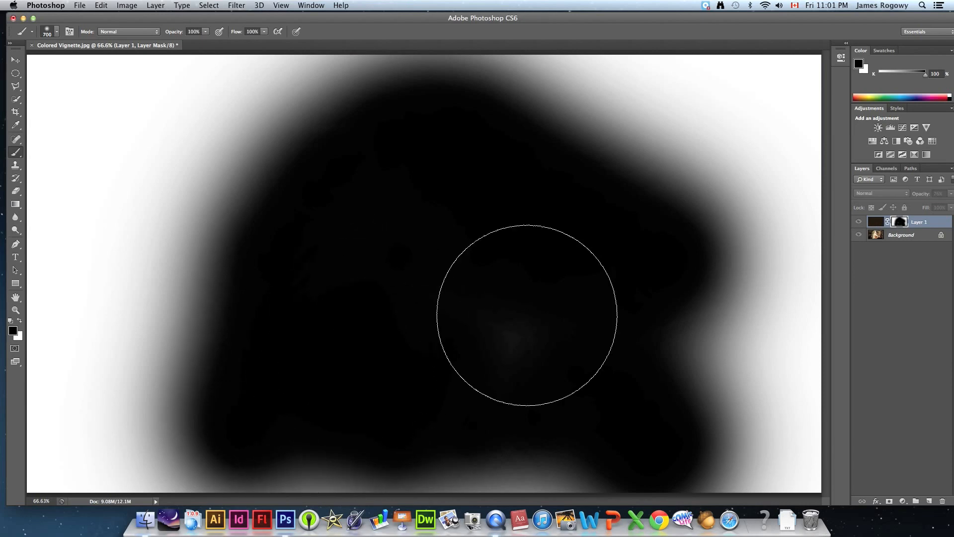
alt+click(903, 225)
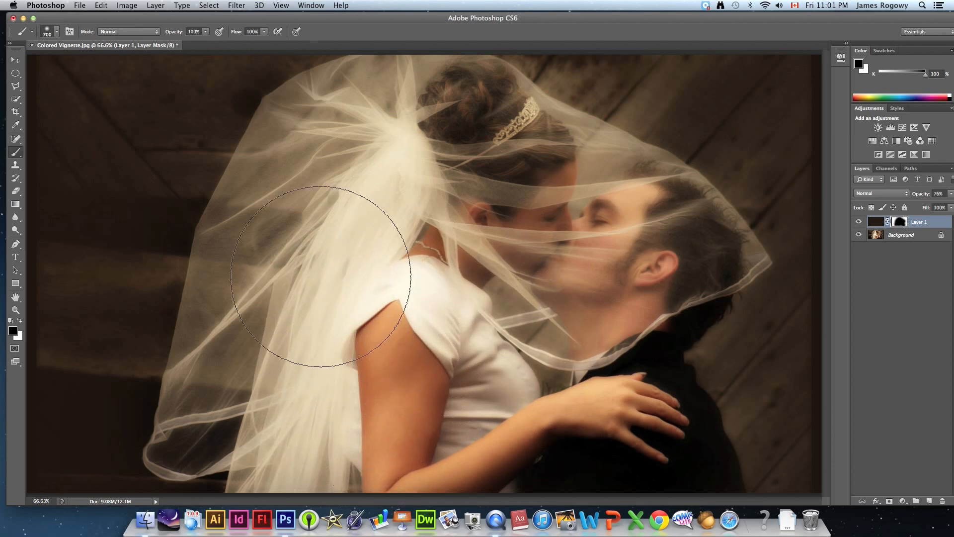
Step: Save the vignette image to the Desktop as Colored Vignette.psd in Photoshop format with layers and maximized compatibility
click(79, 5)
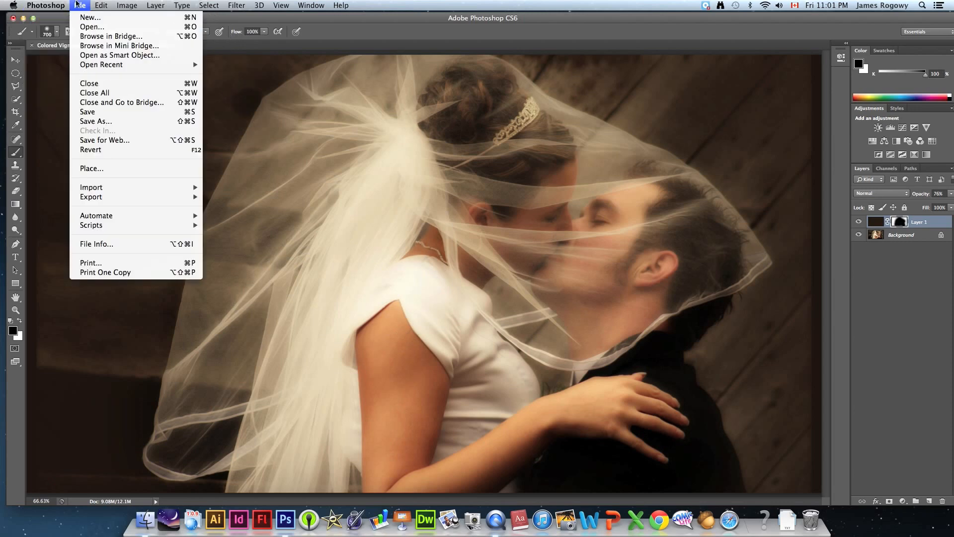
click(97, 122)
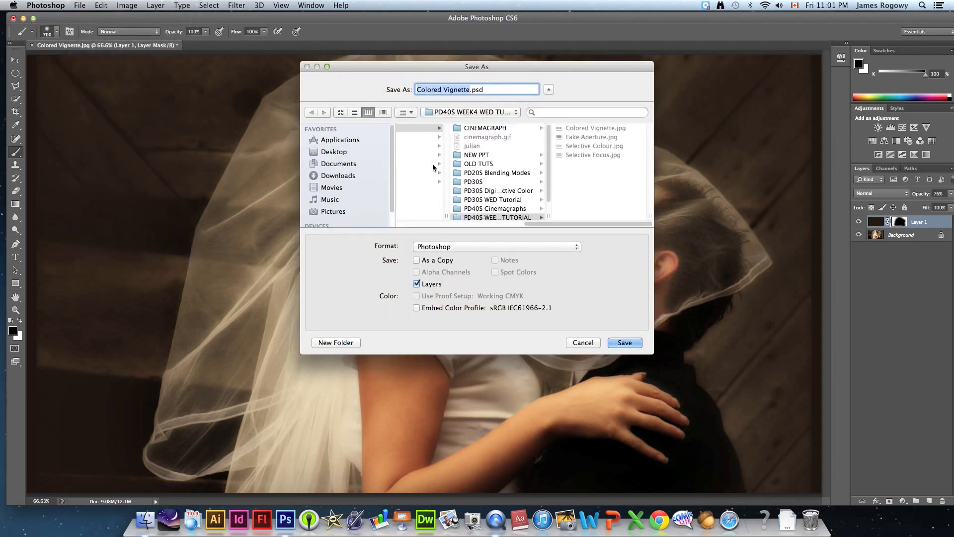
click(333, 152)
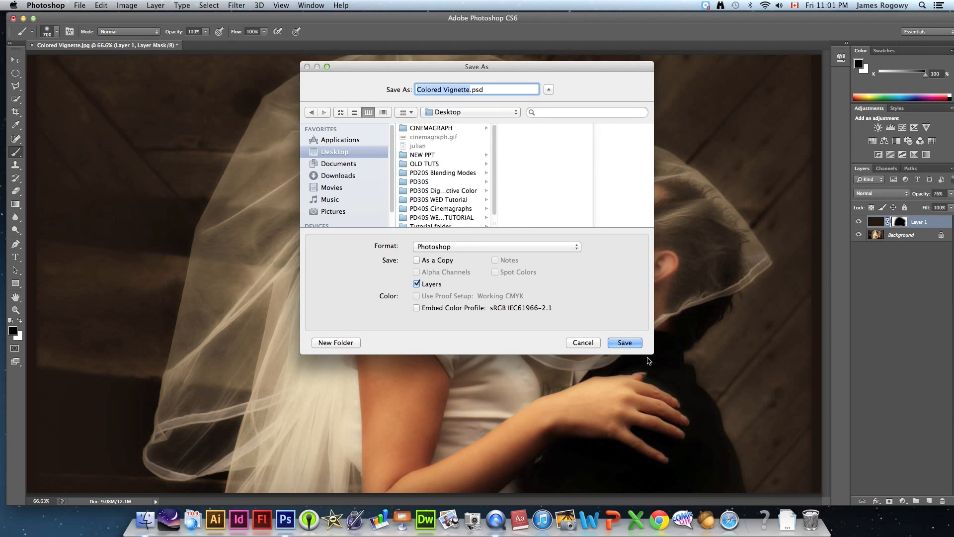
click(624, 342)
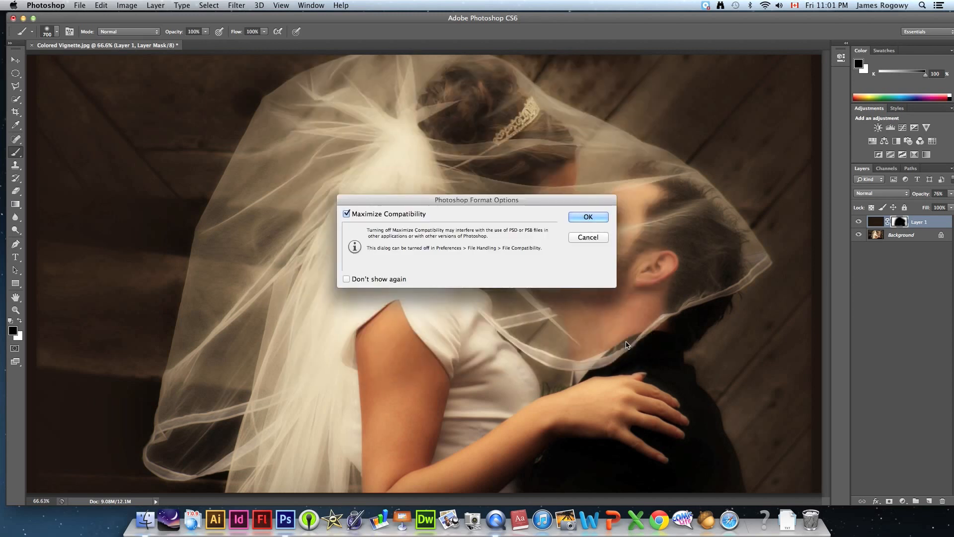
click(582, 218)
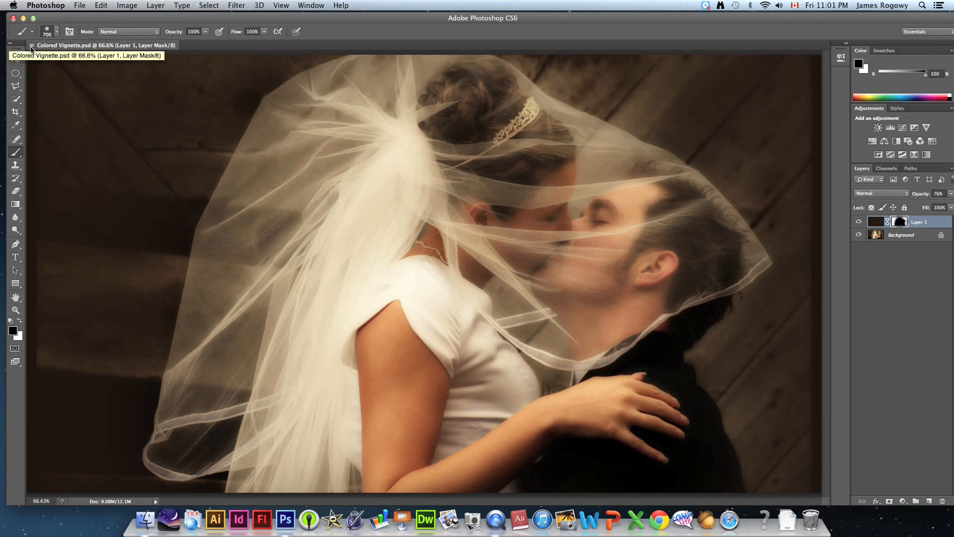
Step: Open Selective Colour.jpg from the PD40S WEEK4 WED TUTORIAL folder in Photoshop and view it at 100%
key(F11)
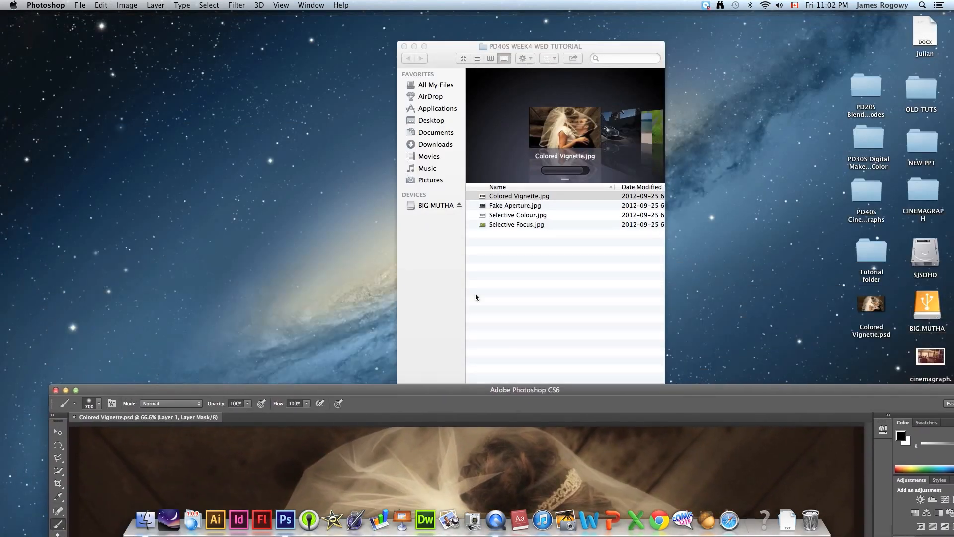
click(602, 289)
click(506, 217)
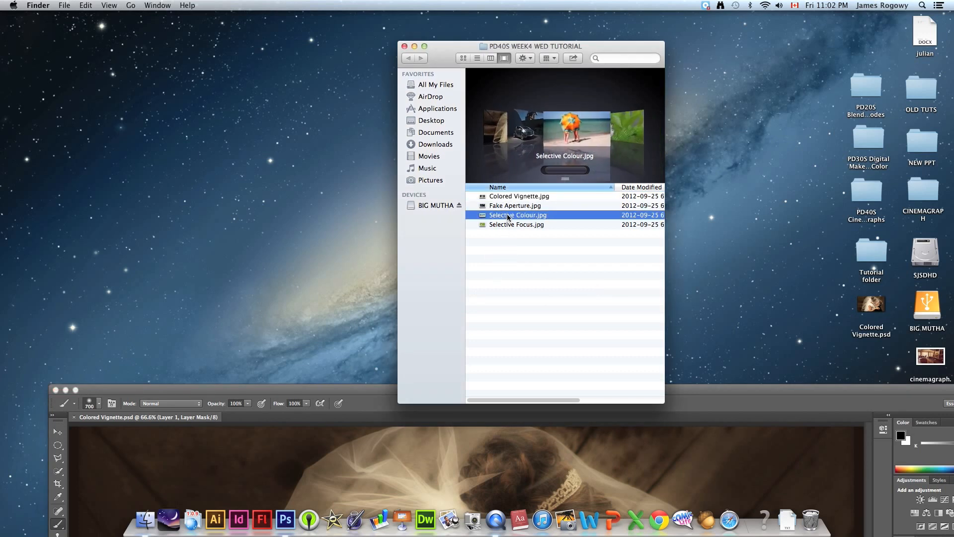
drag(509, 216, 286, 519)
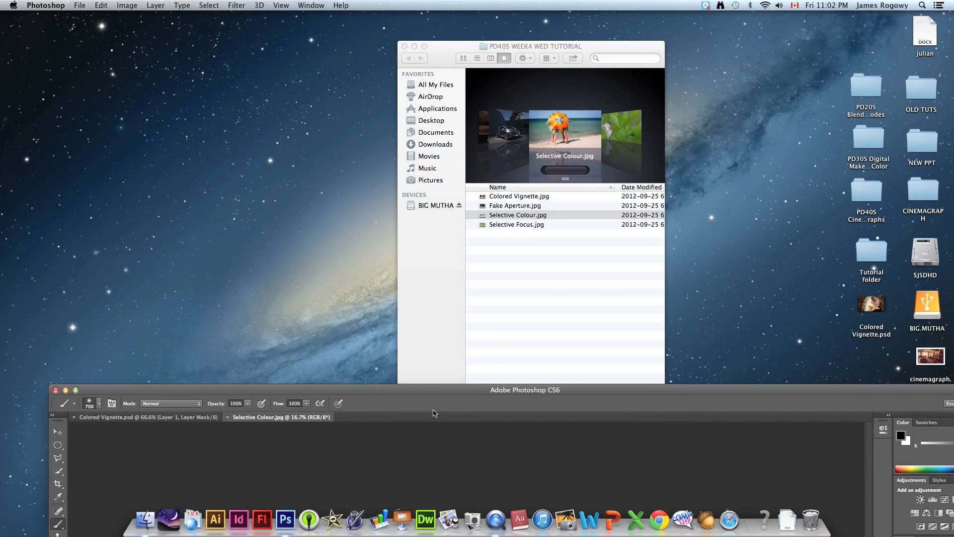
drag(452, 396, 414, 30)
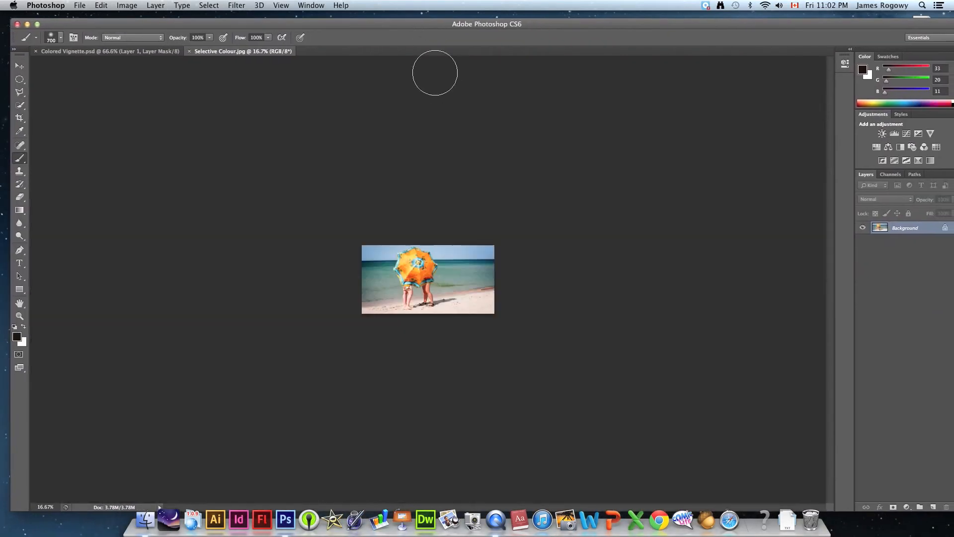
key(super+1)
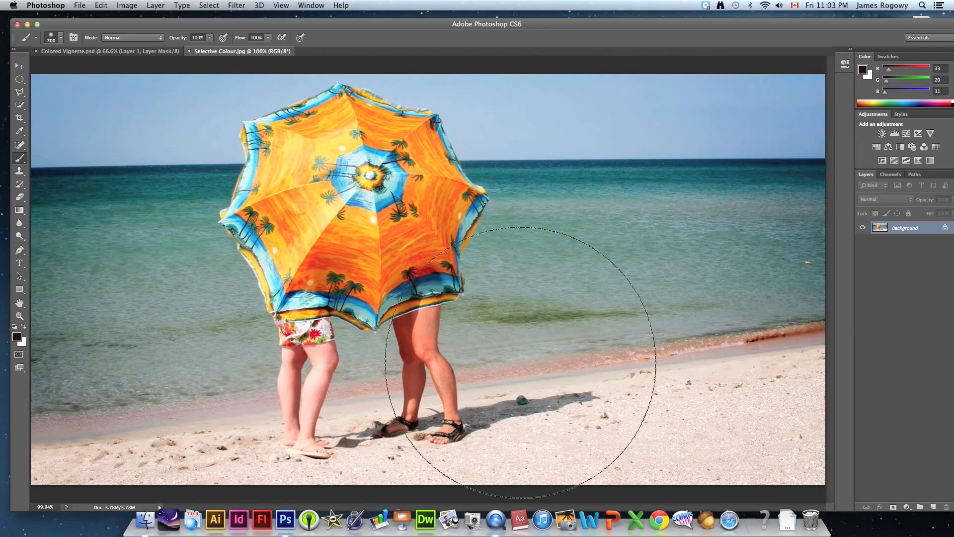
Step: Select the entire beach photo and copy it to the clipboard
key(super+a)
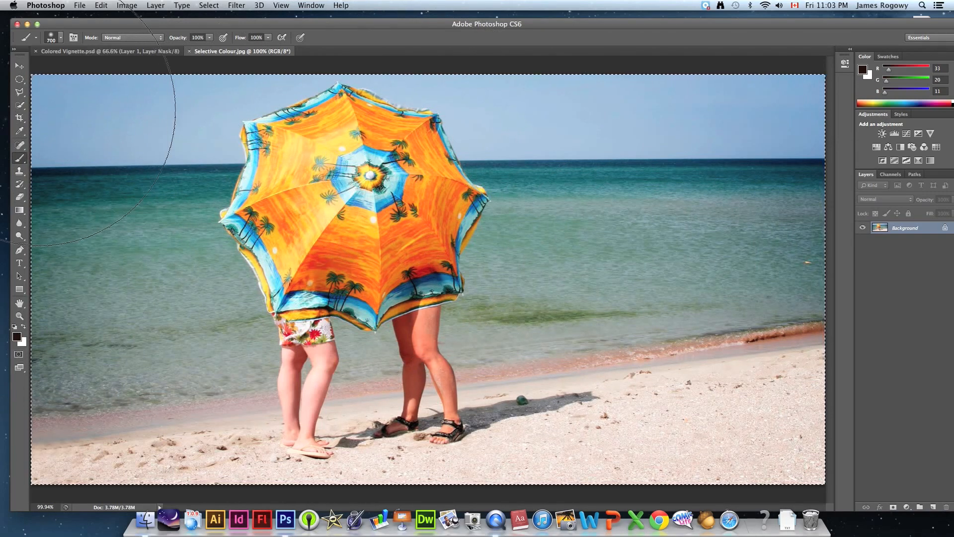
click(22, 66)
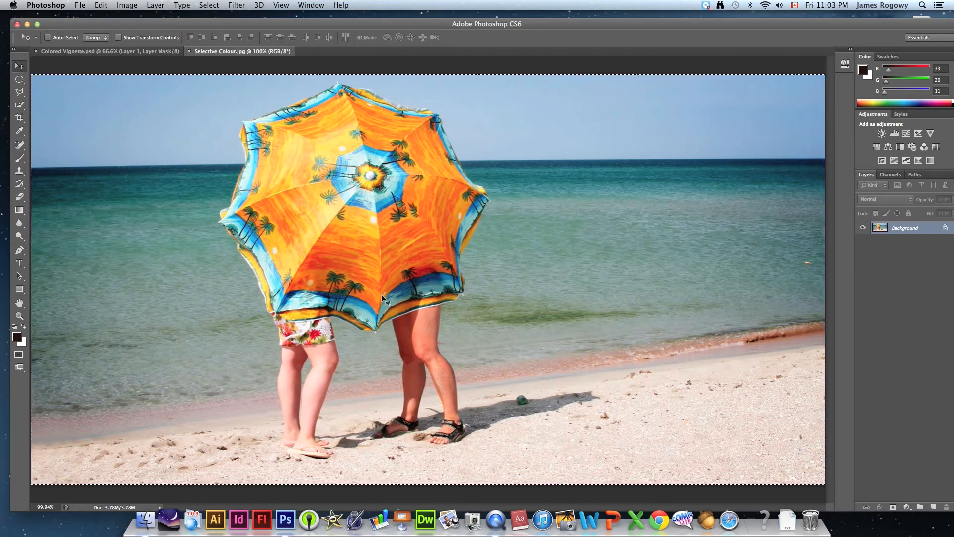
click(101, 5)
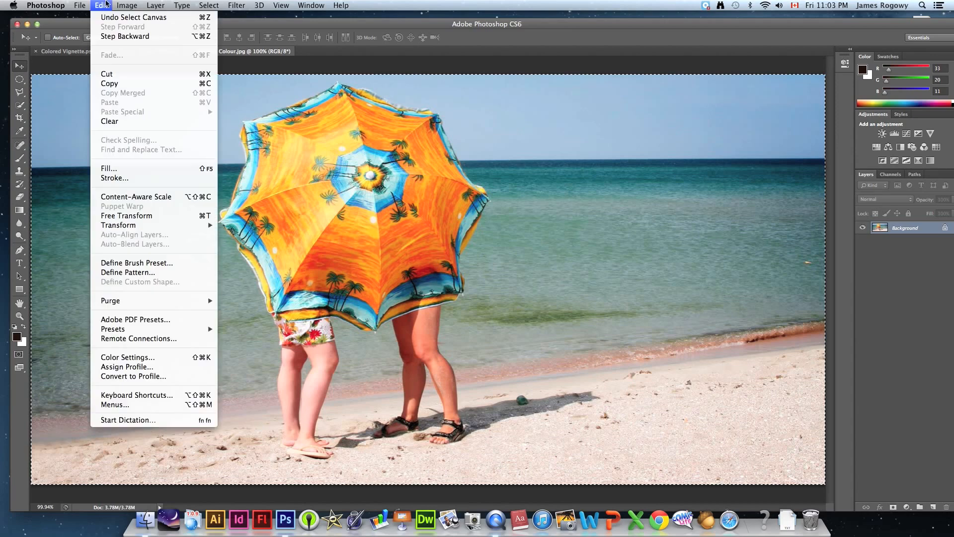
click(105, 84)
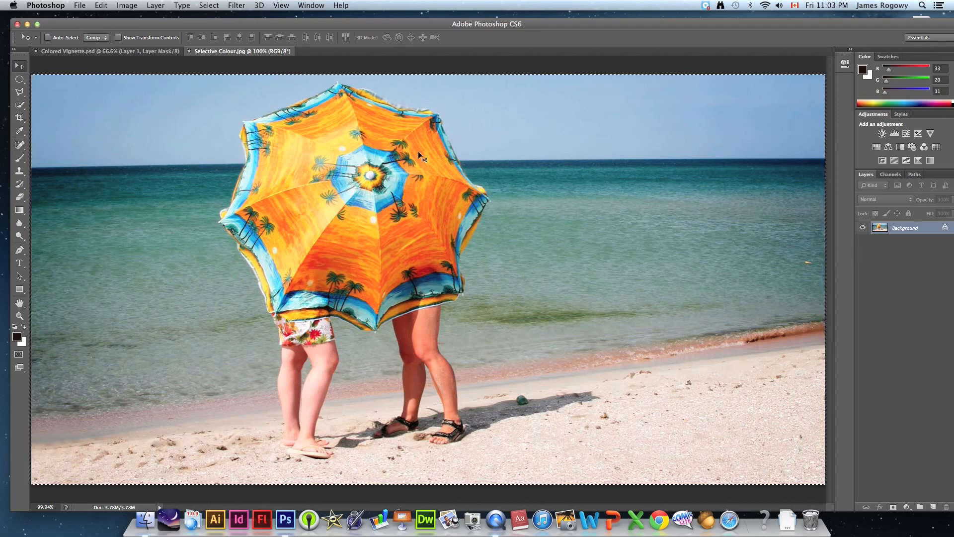
click(127, 5)
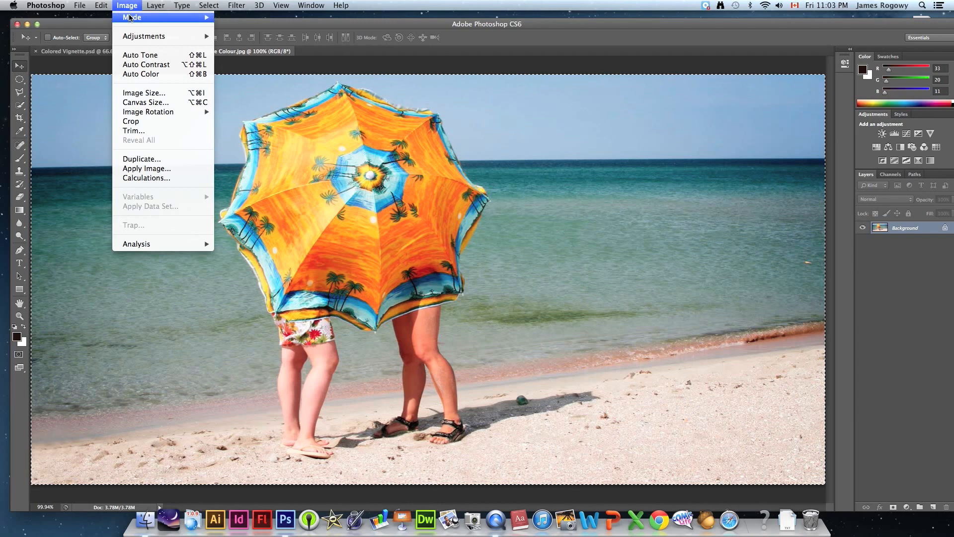
click(348, 88)
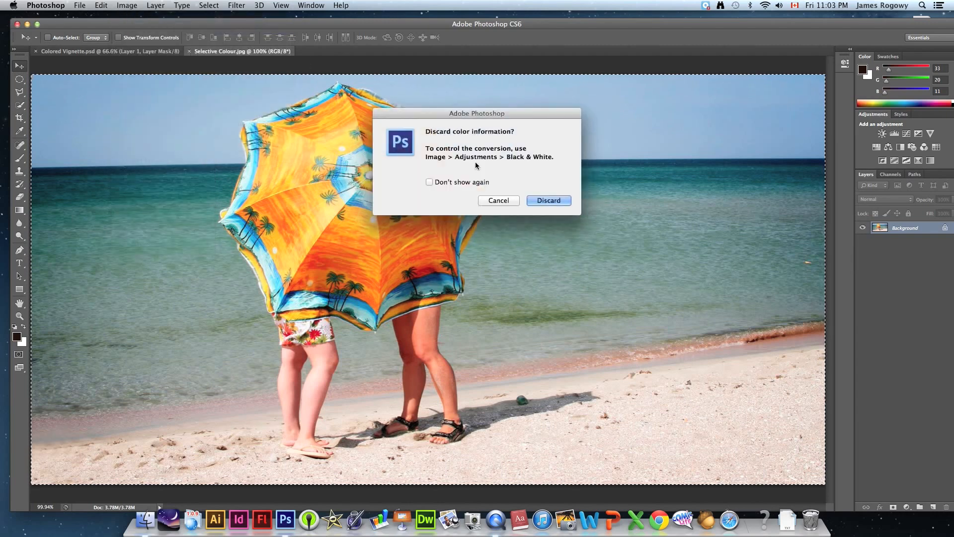
click(497, 197)
Step: Apply a Black & White adjustment with Reds 11%, Yellows 66%, Greens -54%, Cyans 60%, Blues 2% and Magentas 80%
click(119, 5)
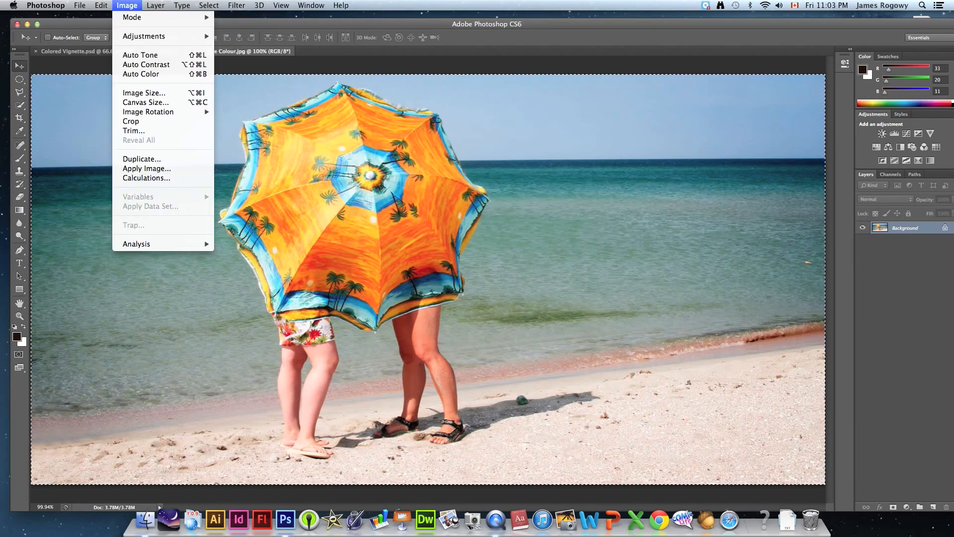
mouse_move(135, 39)
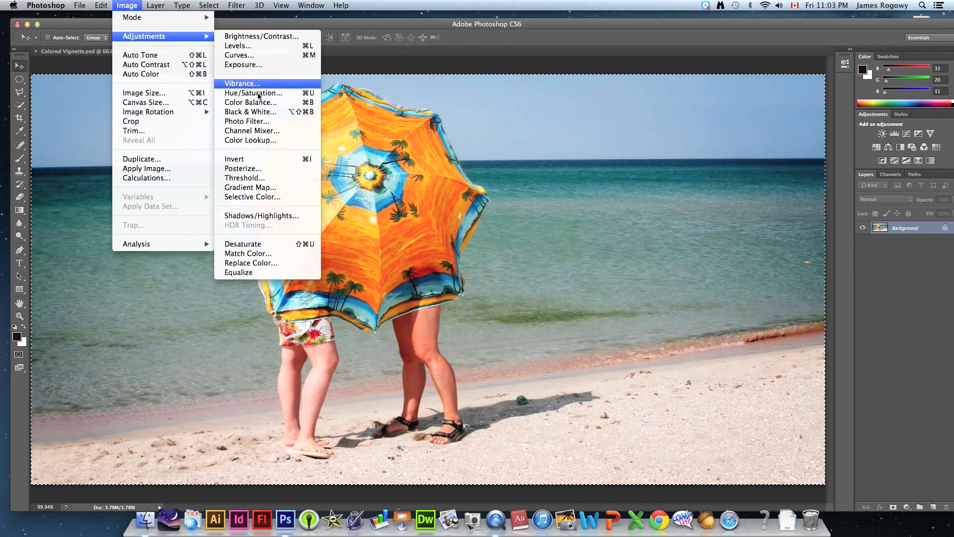
click(256, 111)
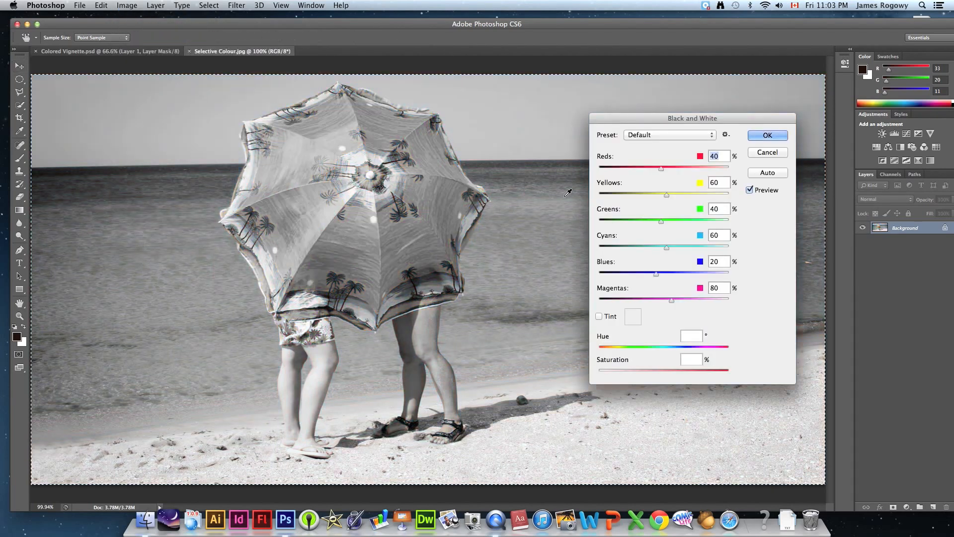
drag(660, 169, 651, 272)
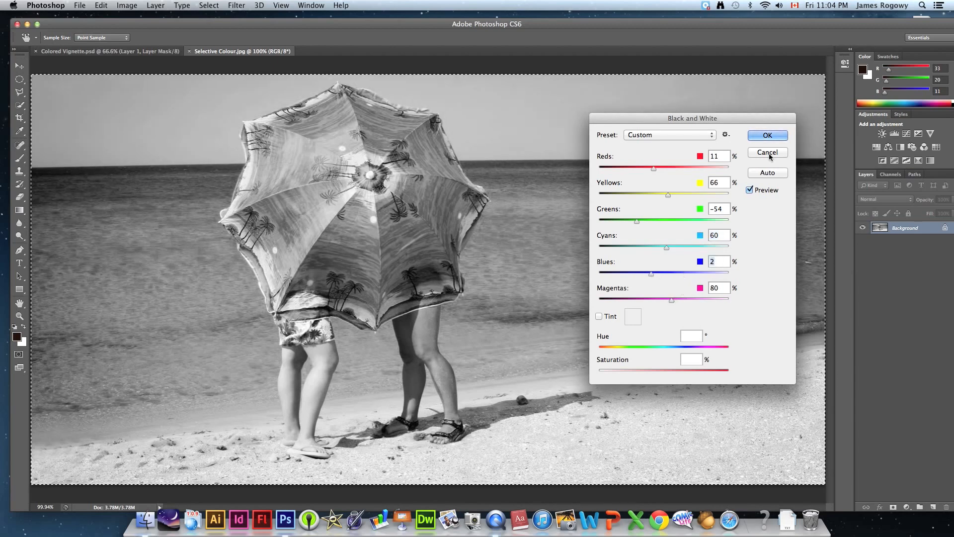
click(767, 135)
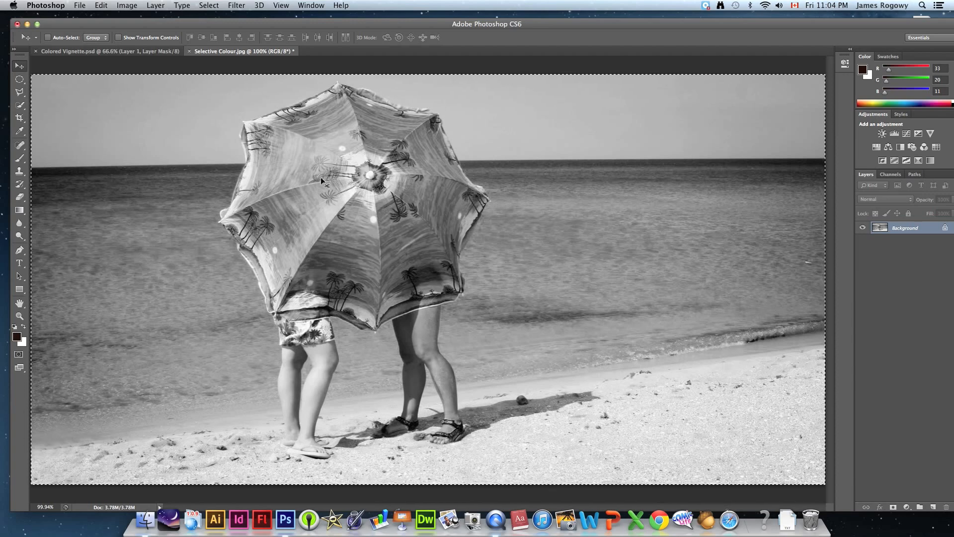
Step: Convert the image to Grayscale mode, discarding its color information
click(127, 5)
mouse_move(123, 21)
click(241, 31)
click(557, 201)
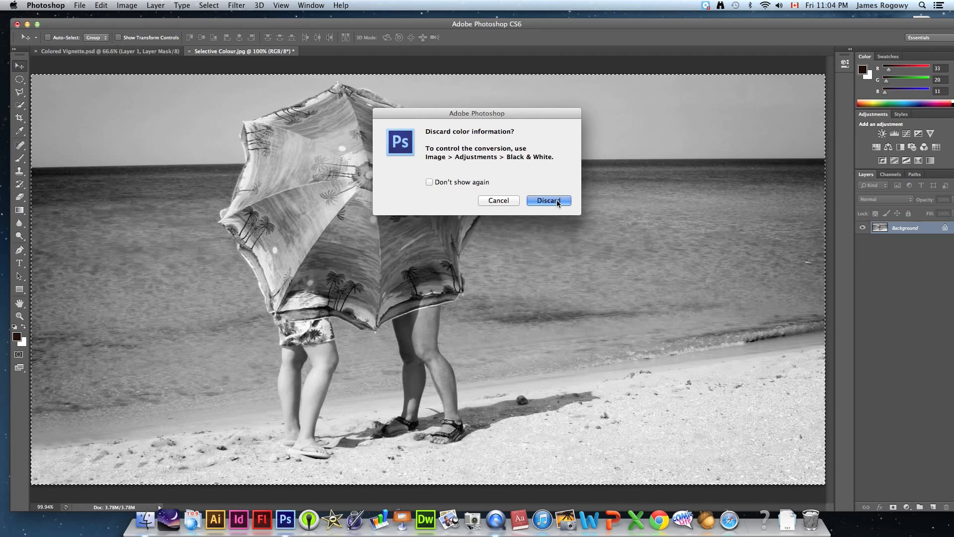
Step: Begin a Duotone mode conversion of the grayscale image and set its type to Duotone
click(126, 6)
mouse_move(129, 21)
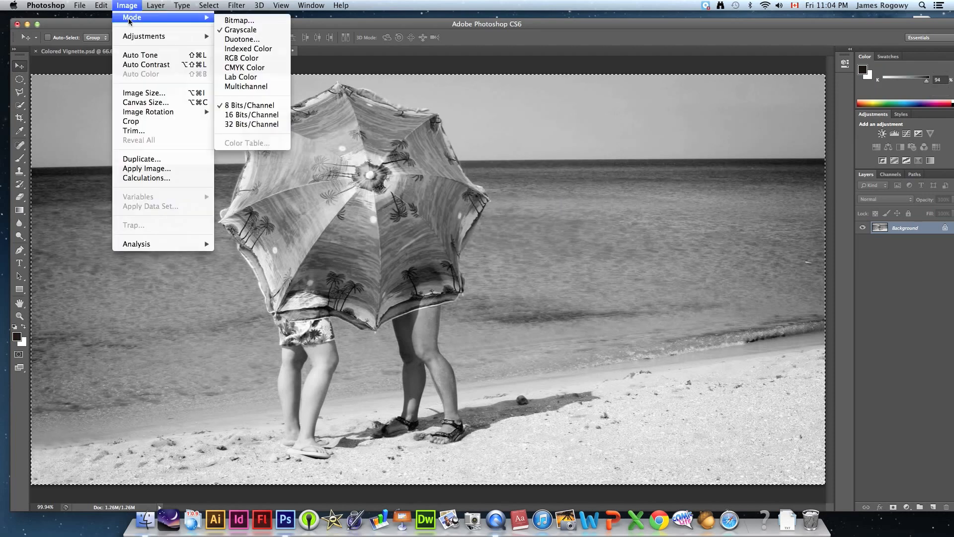
click(247, 42)
drag(464, 156, 662, 168)
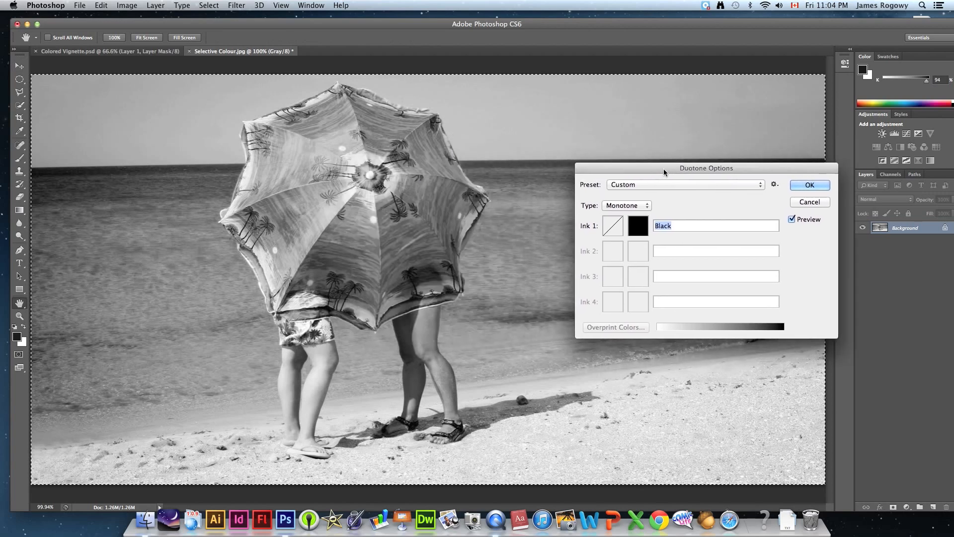
click(624, 205)
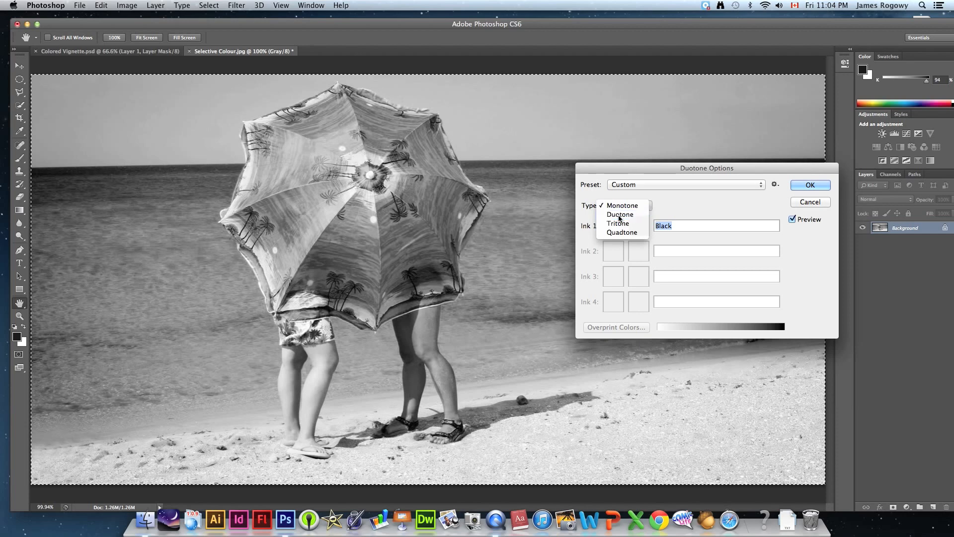
click(620, 215)
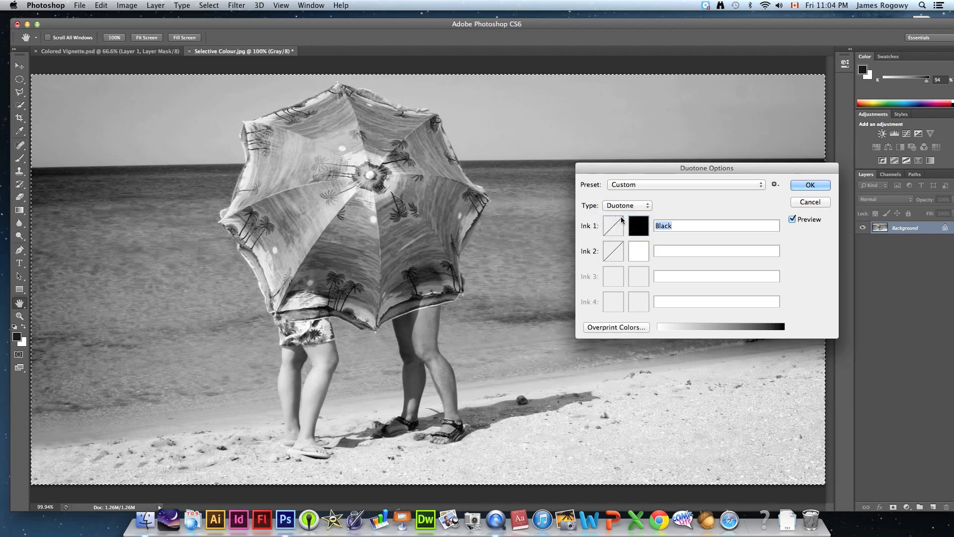
Step: Set the Ink 2 color to pale pink, hex fbd7fd
click(641, 255)
mouse_move(428, 150)
mouse_down()
mouse_move(375, 233)
mouse_move(73, 288)
mouse_up()
click(130, 342)
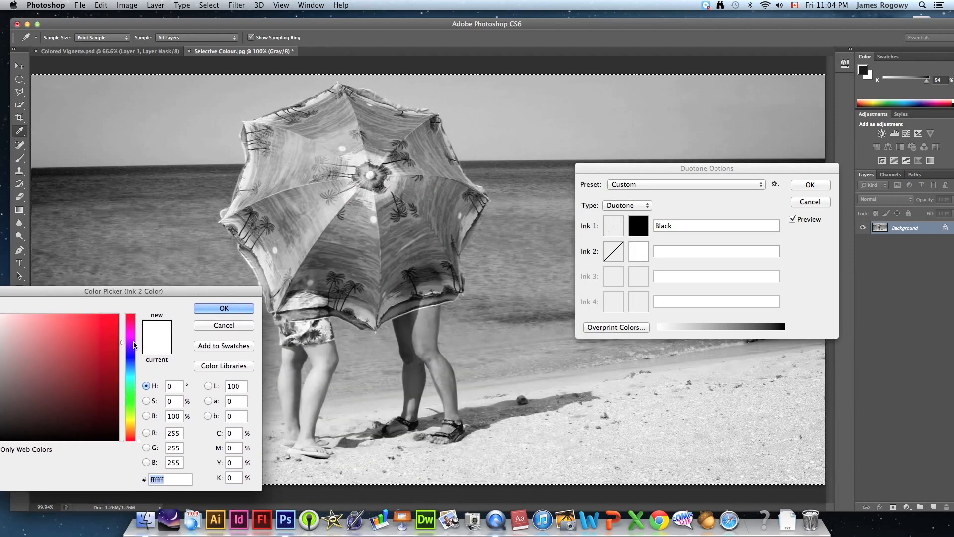
mouse_move(107, 299)
mouse_down()
mouse_move(192, 301)
mouse_move(103, 315)
mouse_up()
click(214, 340)
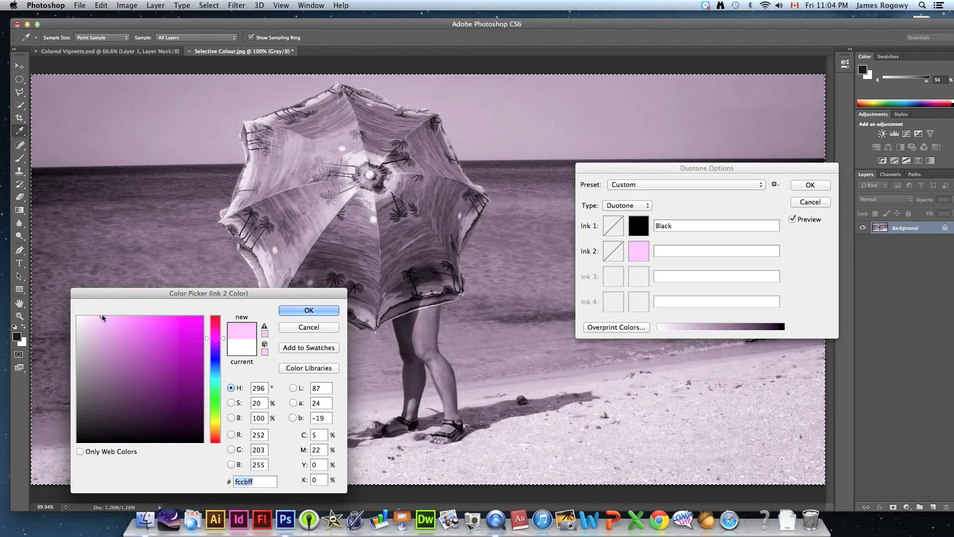
click(96, 316)
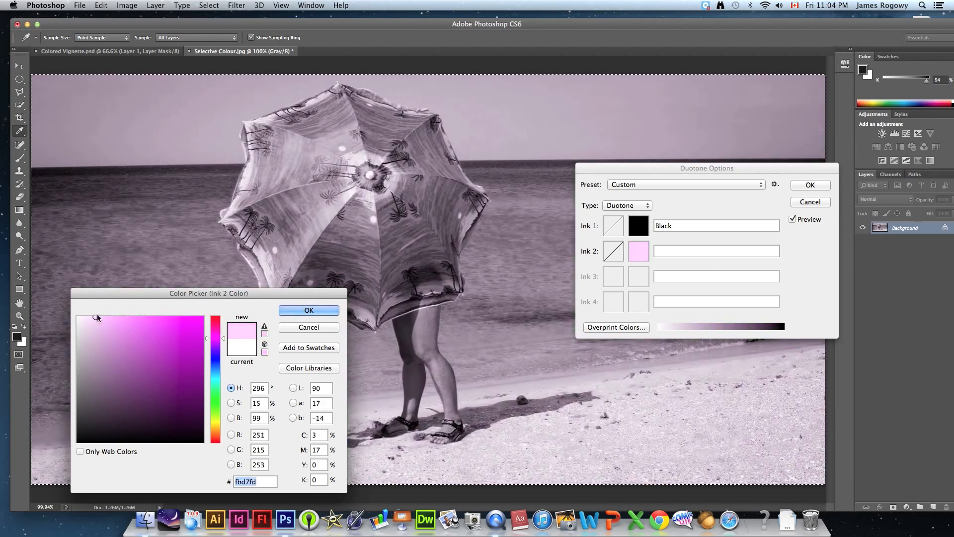
click(308, 309)
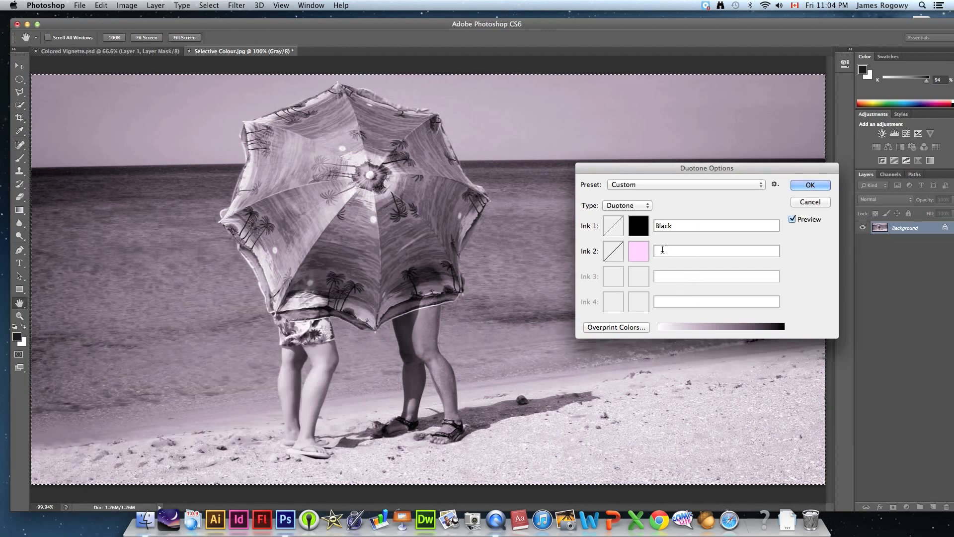
Step: Name the second ink Salmon and apply the duotone
text(P)
key(BackSpace)
text(Salm)
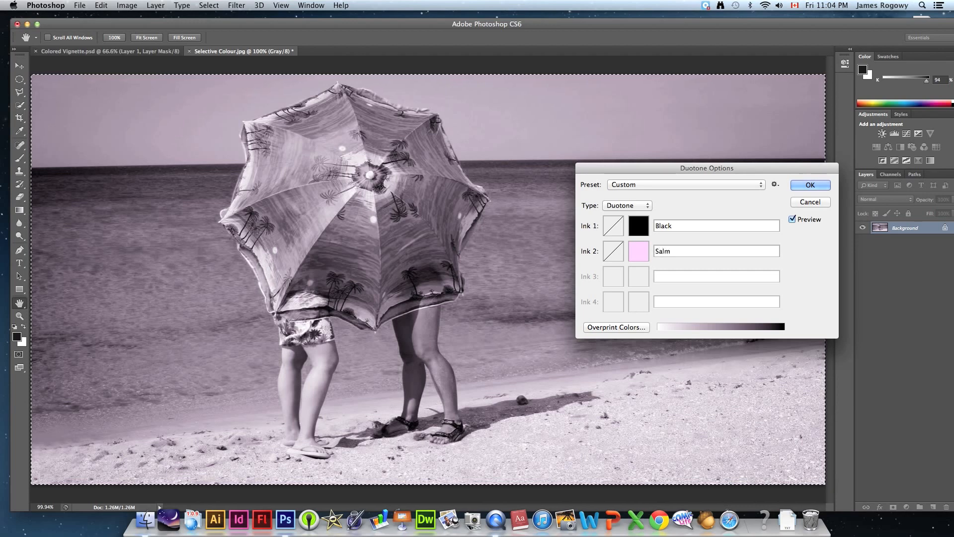
text(on)
click(808, 186)
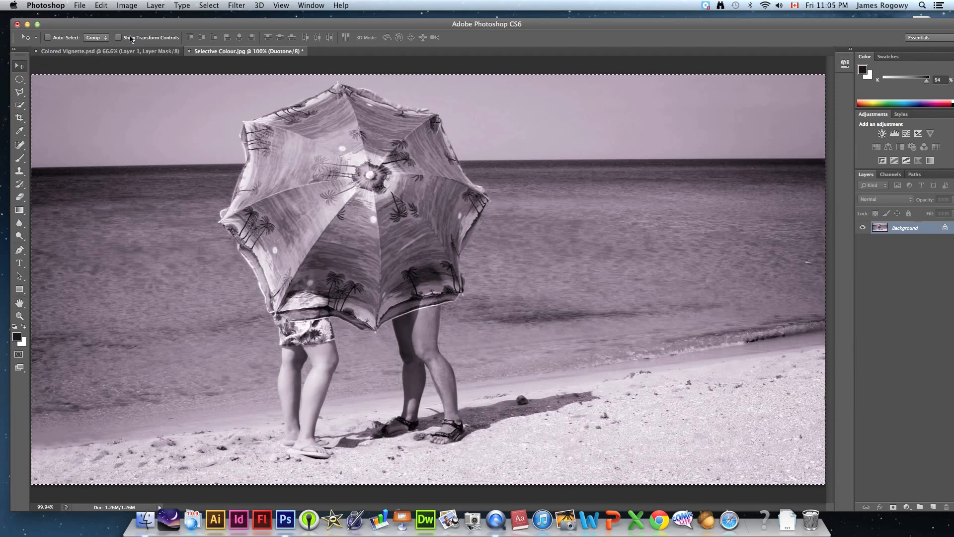
Step: Convert the duotone image back to RGB Color mode
click(127, 5)
mouse_move(133, 17)
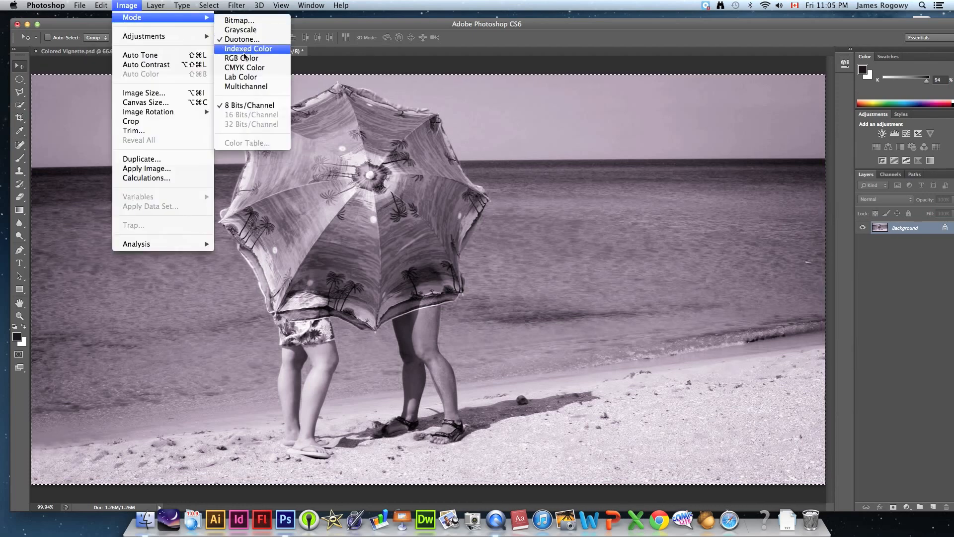
click(237, 58)
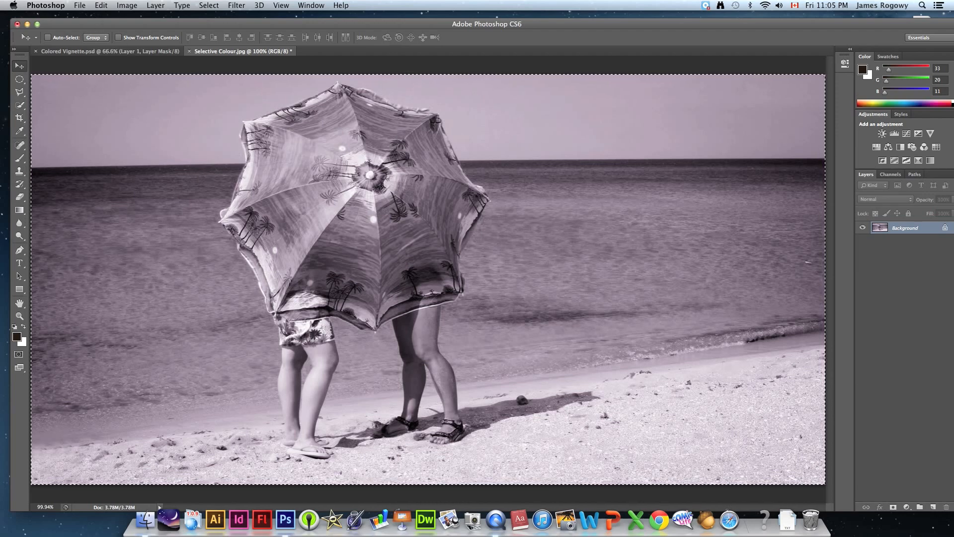
Step: Paste the copied color original as a new layer above the duotone and toggle its visibility to compare the two versions
click(102, 5)
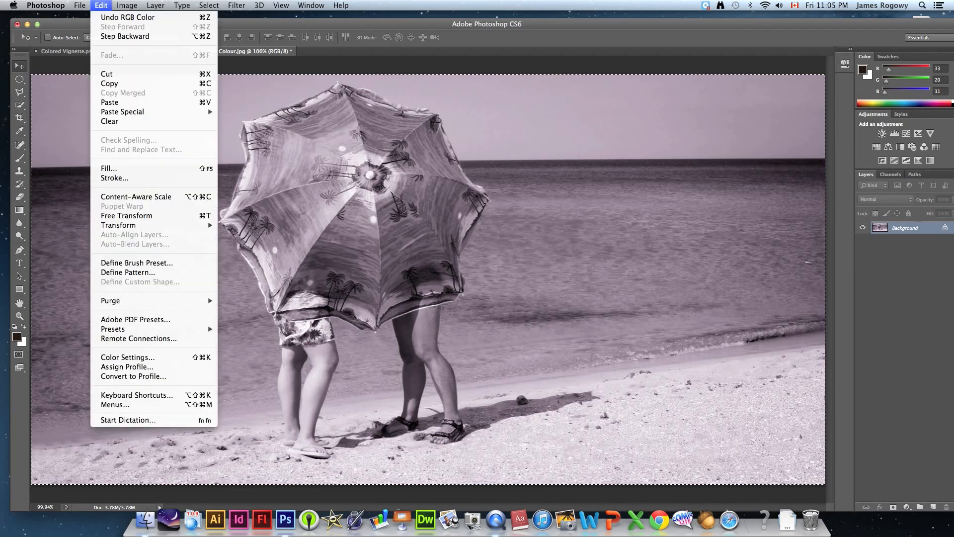
click(109, 103)
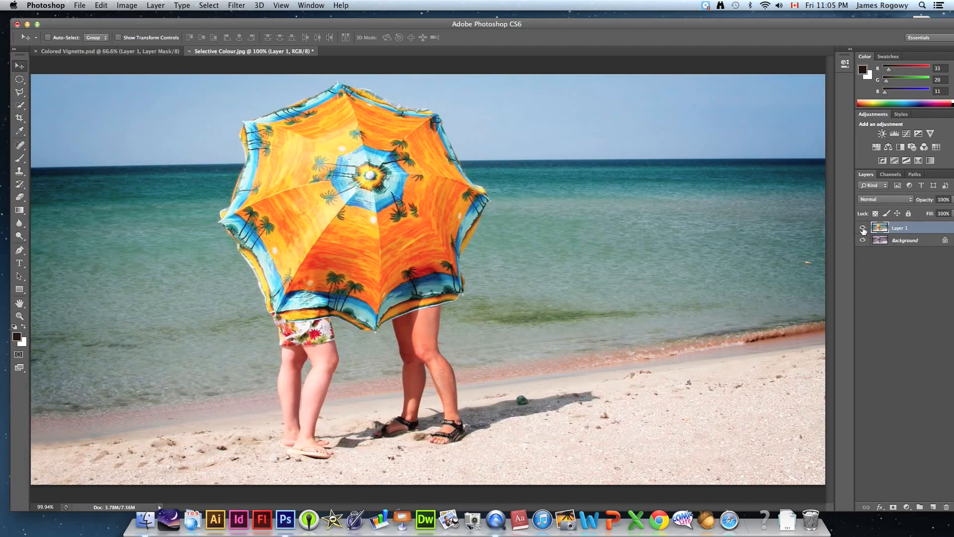
click(861, 229)
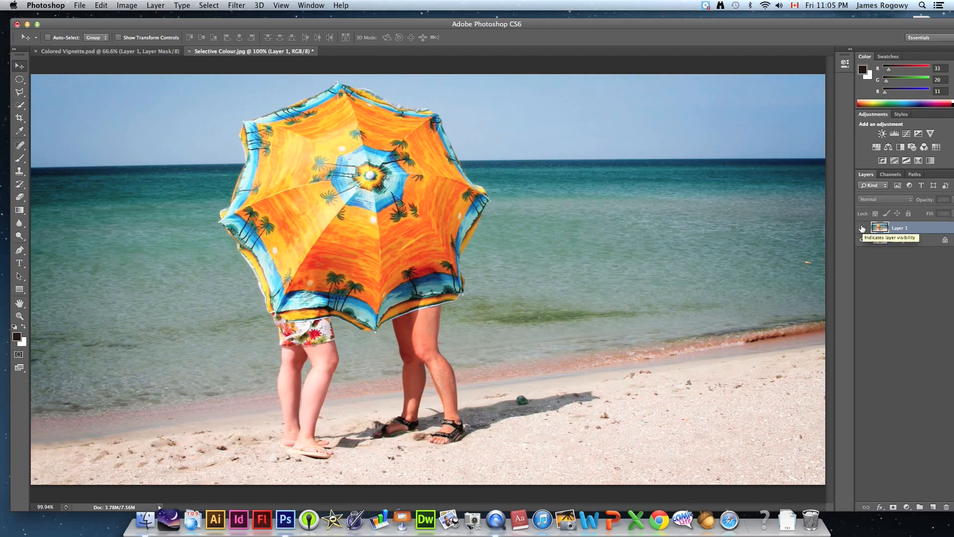
click(862, 229)
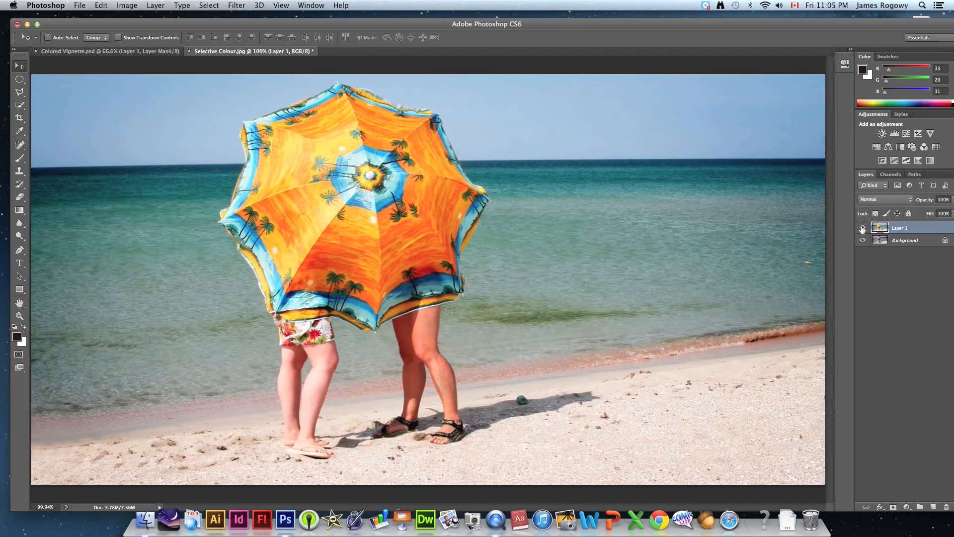
click(862, 229)
click(862, 229)
click(862, 229)
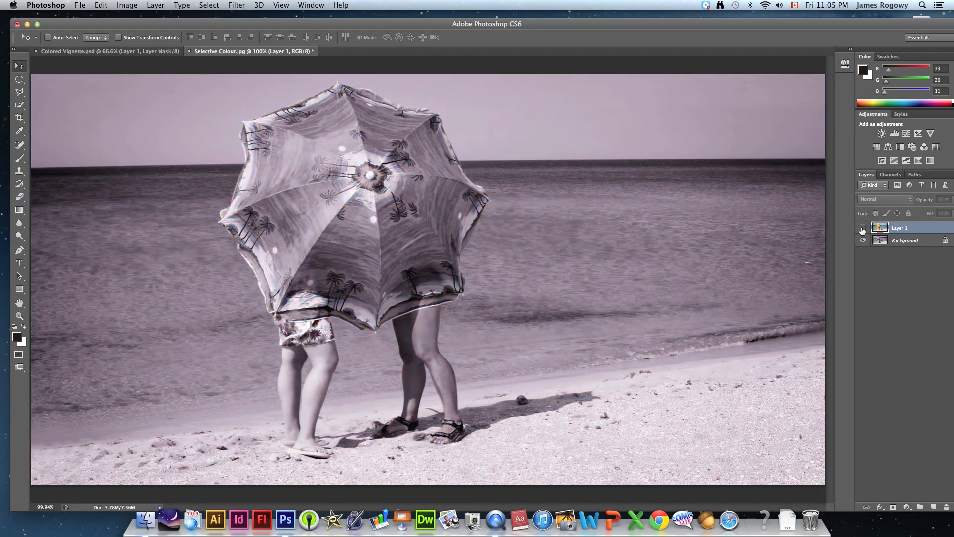
click(862, 229)
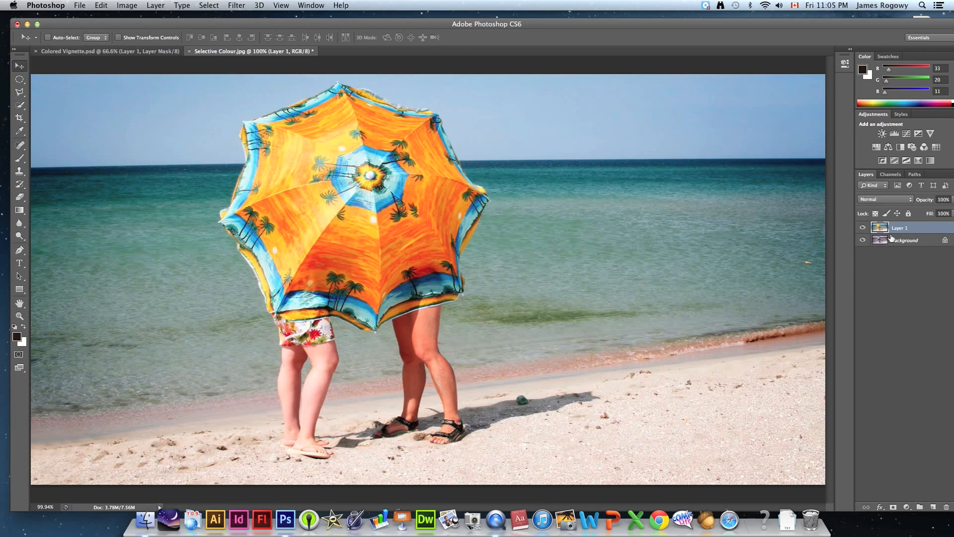
Step: Add a layer mask to the color layer and set up a black 100 px brush with 50% hardness
click(893, 506)
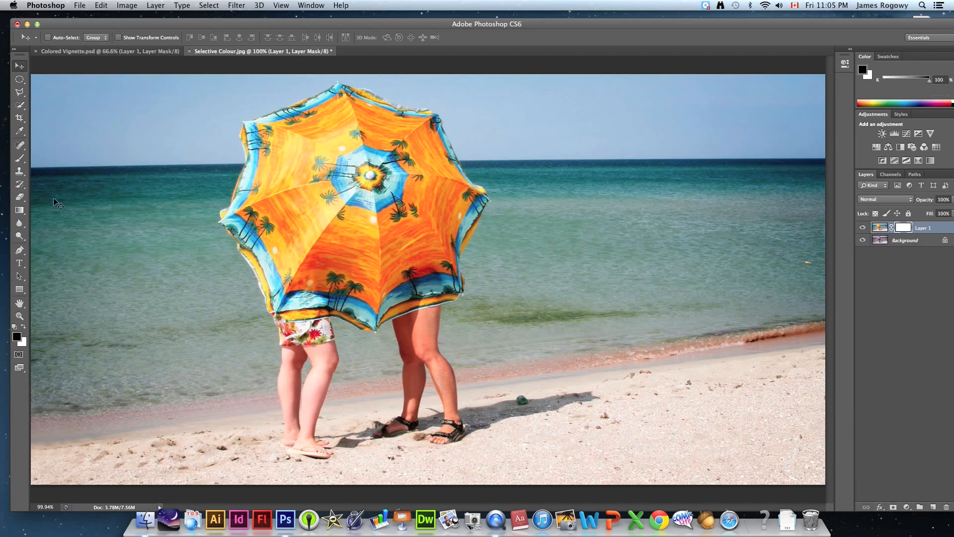
click(21, 159)
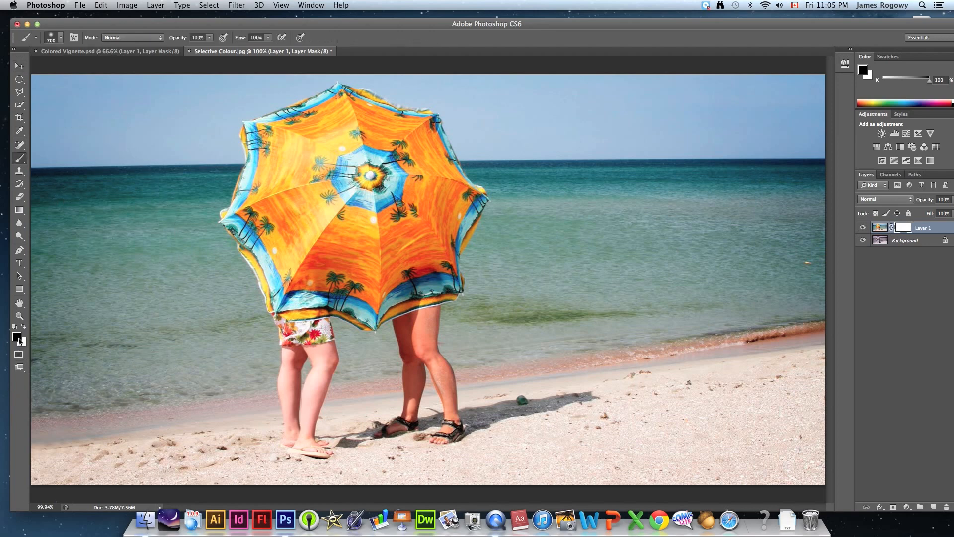
key(bracketleft)
key(bracketleft)
key(bracketleft)
key(bracketleft)
key(bracketleft)
key(bracketleft)
click(54, 37)
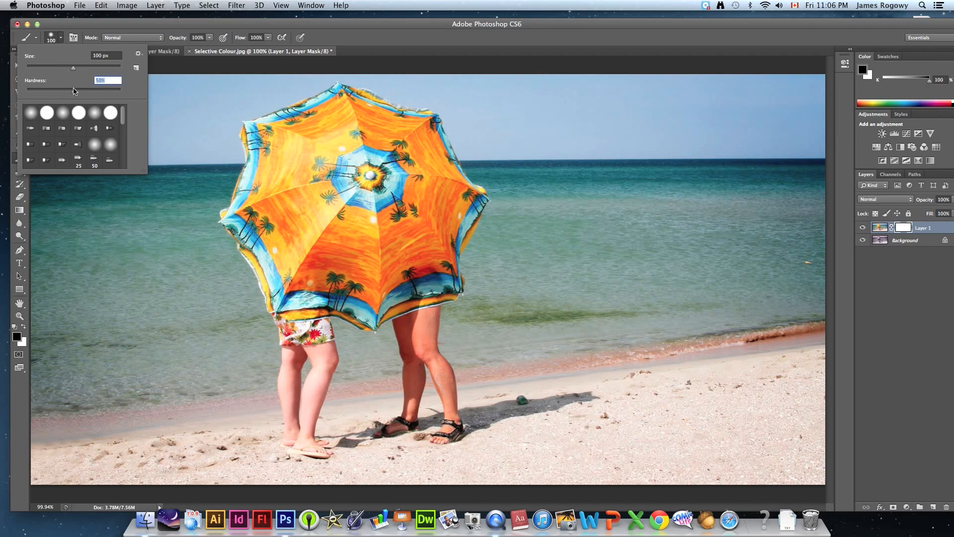
click(50, 37)
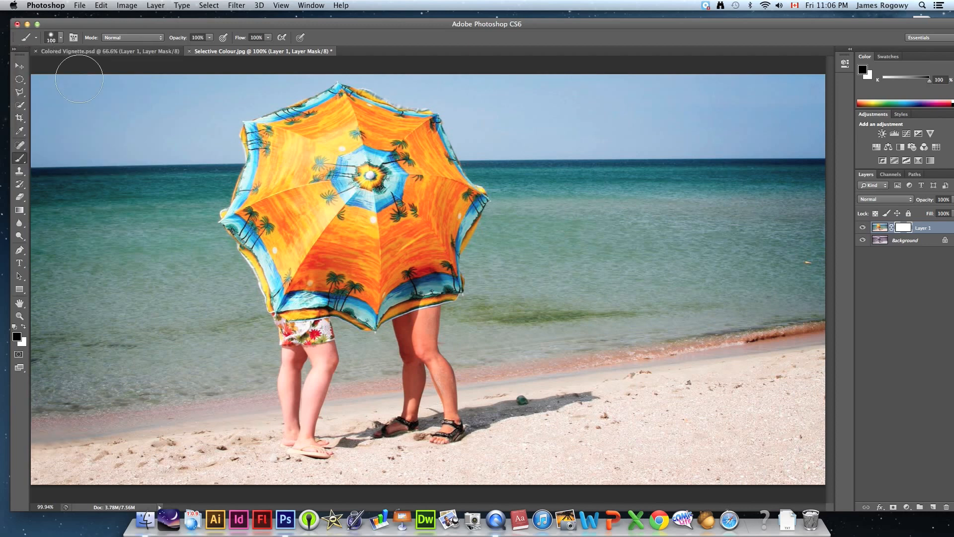
Step: Paint black on the mask over the scene left of the umbrella, the sky, the upper sea and part of the umbrella
mouse_move(142, 127)
mouse_down()
mouse_move(73, 209)
mouse_move(85, 145)
mouse_move(48, 144)
mouse_move(59, 100)
mouse_move(35, 90)
mouse_move(142, 81)
mouse_move(166, 103)
mouse_move(151, 156)
mouse_move(205, 154)
mouse_move(215, 141)
mouse_move(211, 197)
mouse_move(189, 224)
mouse_up()
mouse_move(202, 239)
mouse_down()
mouse_move(211, 251)
mouse_move(147, 230)
mouse_move(172, 166)
mouse_move(46, 279)
mouse_move(54, 199)
mouse_move(38, 204)
mouse_move(32, 383)
mouse_move(50, 406)
mouse_move(174, 462)
mouse_move(300, 460)
mouse_move(327, 443)
mouse_move(298, 417)
mouse_move(333, 375)
mouse_move(293, 365)
mouse_move(288, 348)
mouse_move(323, 338)
mouse_move(255, 342)
mouse_move(209, 257)
mouse_move(228, 282)
mouse_move(198, 385)
mouse_move(224, 392)
mouse_move(104, 402)
mouse_move(210, 358)
mouse_move(107, 365)
mouse_move(85, 323)
mouse_move(124, 261)
mouse_move(190, 307)
mouse_move(174, 268)
mouse_move(117, 274)
mouse_up()
mouse_move(100, 226)
mouse_down()
mouse_move(215, 130)
mouse_move(221, 99)
mouse_move(215, 127)
mouse_move(192, 84)
mouse_move(183, 93)
mouse_move(259, 84)
mouse_move(201, 109)
mouse_move(187, 127)
mouse_move(207, 94)
mouse_move(234, 81)
mouse_move(256, 90)
mouse_move(322, 66)
mouse_move(279, 87)
mouse_move(245, 85)
mouse_up()
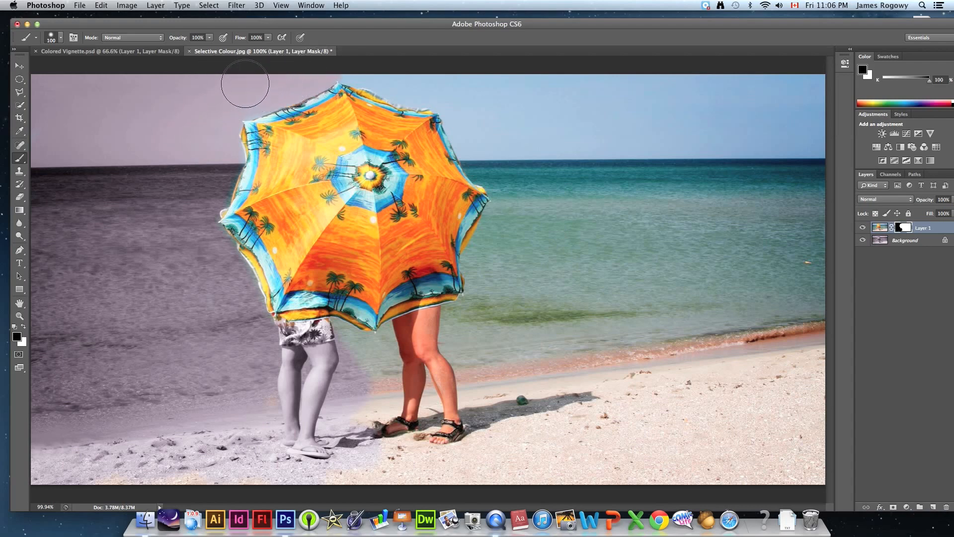
mouse_move(347, 60)
mouse_down()
mouse_move(428, 88)
mouse_move(372, 68)
mouse_move(541, 79)
mouse_move(538, 92)
mouse_move(443, 92)
mouse_move(462, 105)
mouse_move(475, 147)
mouse_move(505, 171)
mouse_move(574, 162)
mouse_move(492, 135)
mouse_move(586, 124)
mouse_move(576, 128)
mouse_move(585, 135)
mouse_move(719, 149)
mouse_move(619, 169)
mouse_move(755, 132)
mouse_move(726, 104)
mouse_move(602, 110)
mouse_move(609, 93)
mouse_move(792, 68)
mouse_move(809, 96)
mouse_move(735, 107)
mouse_move(822, 126)
mouse_move(803, 152)
mouse_move(799, 186)
mouse_up()
mouse_move(552, 179)
mouse_down()
mouse_move(511, 180)
mouse_move(508, 189)
mouse_move(488, 159)
mouse_move(510, 200)
mouse_move(482, 264)
mouse_move(498, 232)
mouse_move(483, 264)
mouse_move(486, 302)
mouse_move(494, 272)
mouse_move(481, 249)
mouse_move(502, 256)
mouse_move(385, 226)
mouse_up()
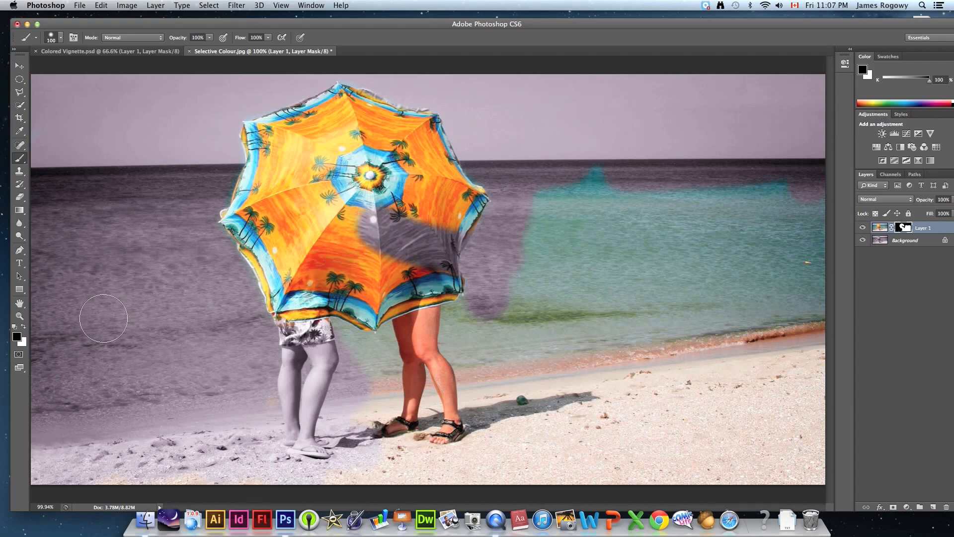
Step: Switch the brush color to white and paint the umbrella's color back in on the mask
key(x)
key(x)
key(x)
key(x)
key(x)
key(x)
key(x)
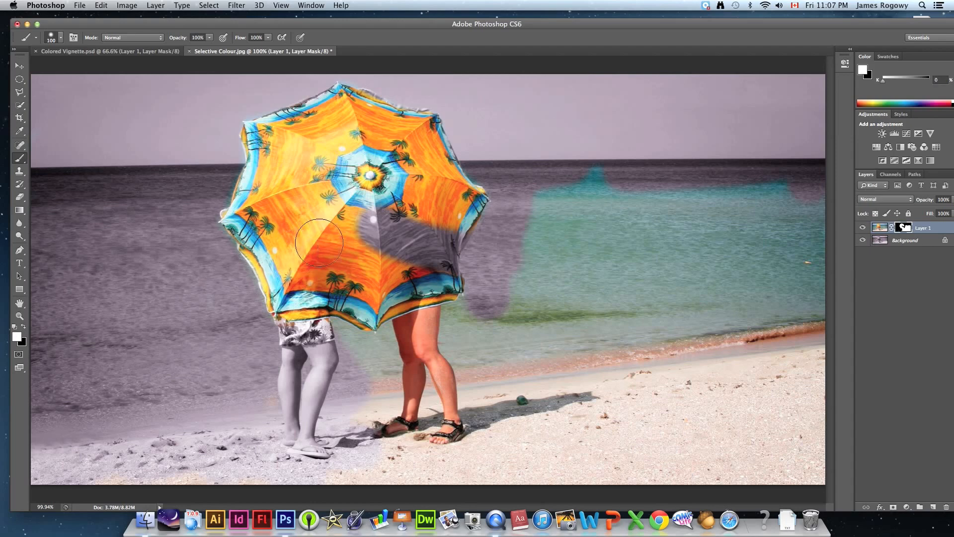
mouse_move(383, 208)
mouse_down()
mouse_move(380, 233)
mouse_move(433, 241)
mouse_move(440, 251)
mouse_move(432, 271)
mouse_move(413, 255)
mouse_up()
Step: Paint black on the mask over the remaining sea, sand and legs, and check the umbrella's edges up close
key(x)
mouse_move(532, 209)
mouse_down()
mouse_move(502, 335)
mouse_move(536, 218)
mouse_move(577, 233)
mouse_move(596, 204)
mouse_move(785, 214)
mouse_move(763, 192)
mouse_move(820, 219)
mouse_move(812, 415)
mouse_move(799, 457)
mouse_move(743, 467)
mouse_move(747, 442)
mouse_move(777, 418)
mouse_move(760, 379)
mouse_move(608, 365)
mouse_move(591, 278)
mouse_move(591, 249)
mouse_move(765, 249)
mouse_move(599, 292)
mouse_move(661, 320)
mouse_move(746, 298)
mouse_move(681, 350)
mouse_move(750, 335)
mouse_move(720, 347)
mouse_move(437, 383)
mouse_move(457, 333)
mouse_move(474, 323)
mouse_move(417, 331)
mouse_move(377, 350)
mouse_move(323, 348)
mouse_move(383, 383)
mouse_move(400, 447)
mouse_move(528, 452)
mouse_move(591, 485)
mouse_move(554, 400)
mouse_move(531, 382)
mouse_move(423, 355)
mouse_move(410, 338)
mouse_move(436, 327)
mouse_up()
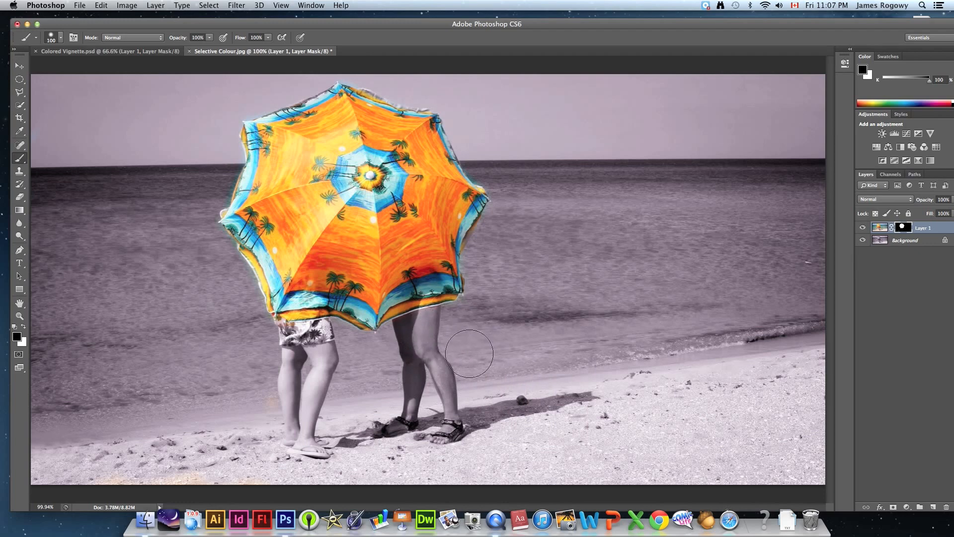
click(20, 316)
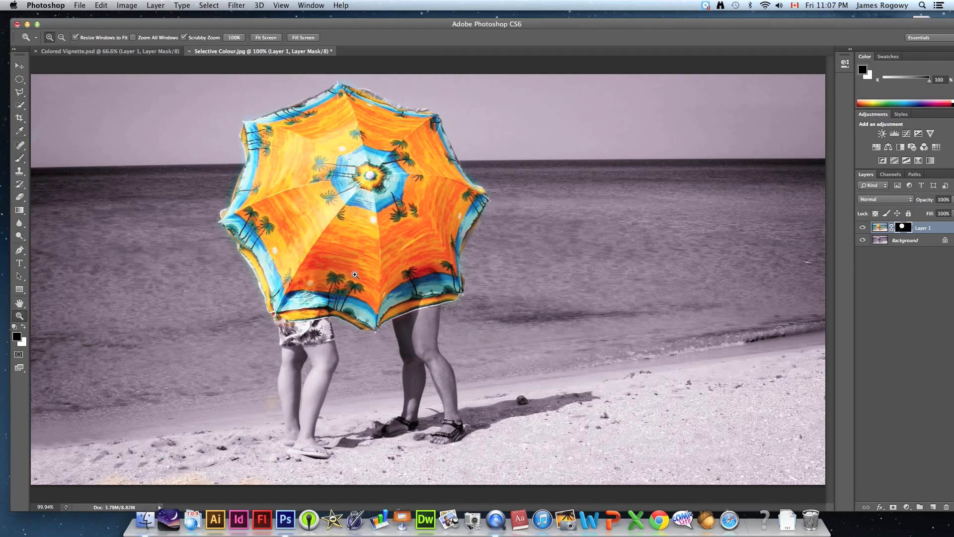
click(353, 275)
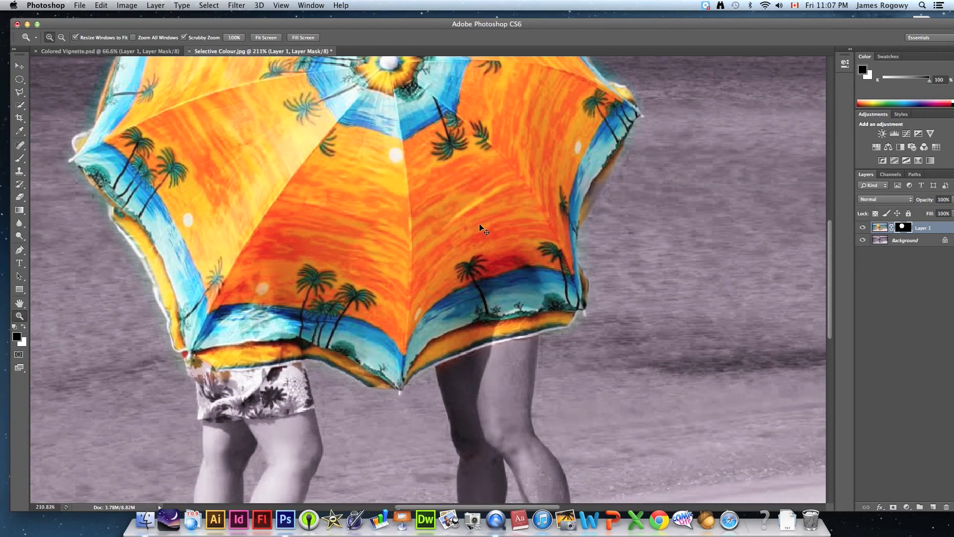
key(super+0)
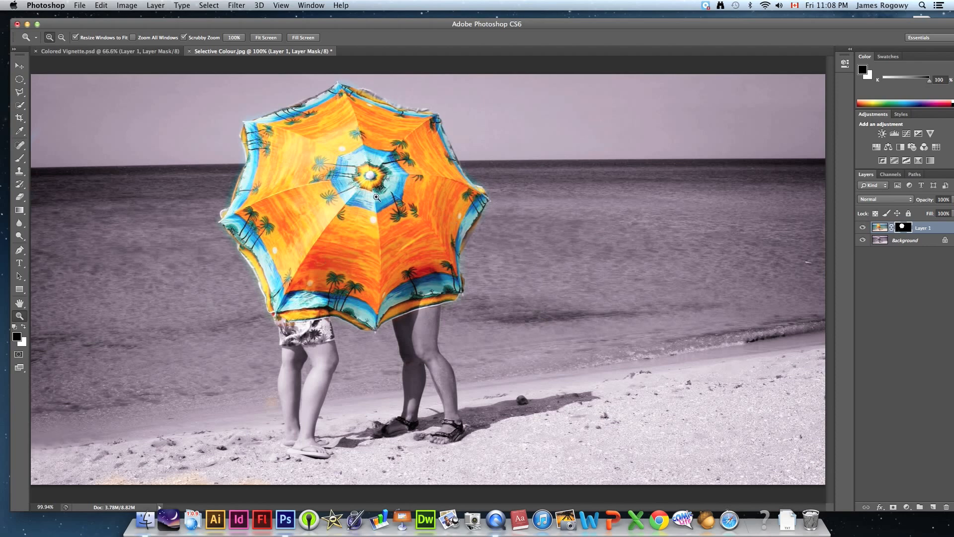
Step: Save the layered image to the Desktop as Selective Colour.psd in Photoshop format
click(79, 5)
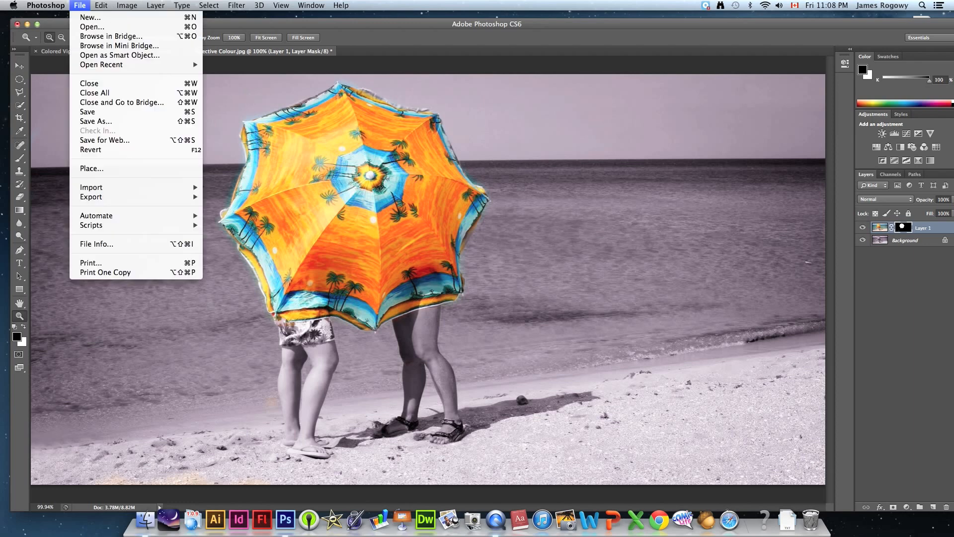
click(91, 122)
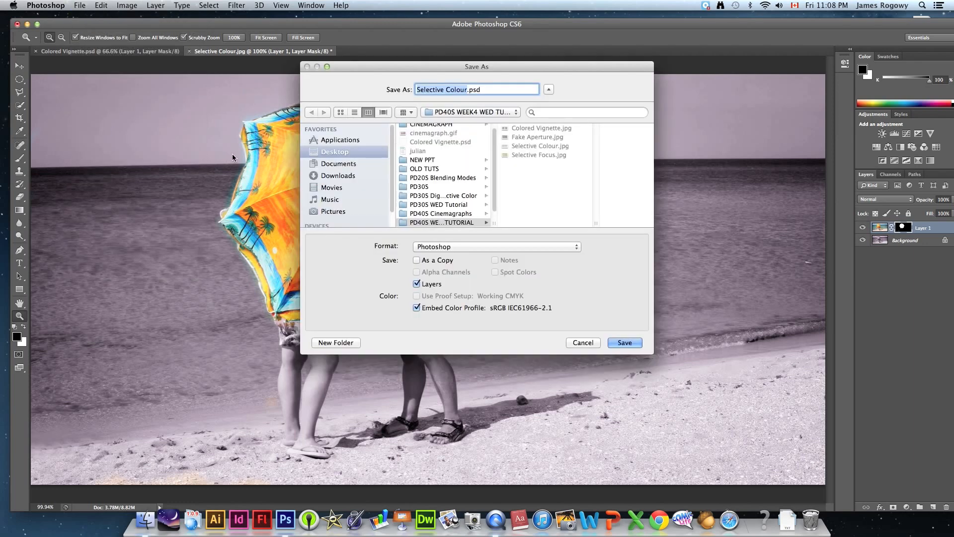
click(338, 152)
click(625, 343)
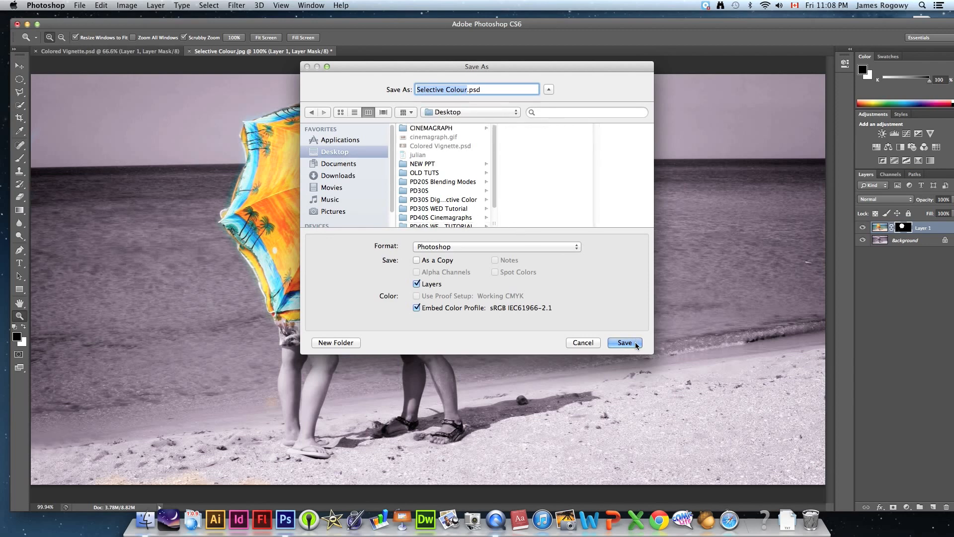
click(588, 217)
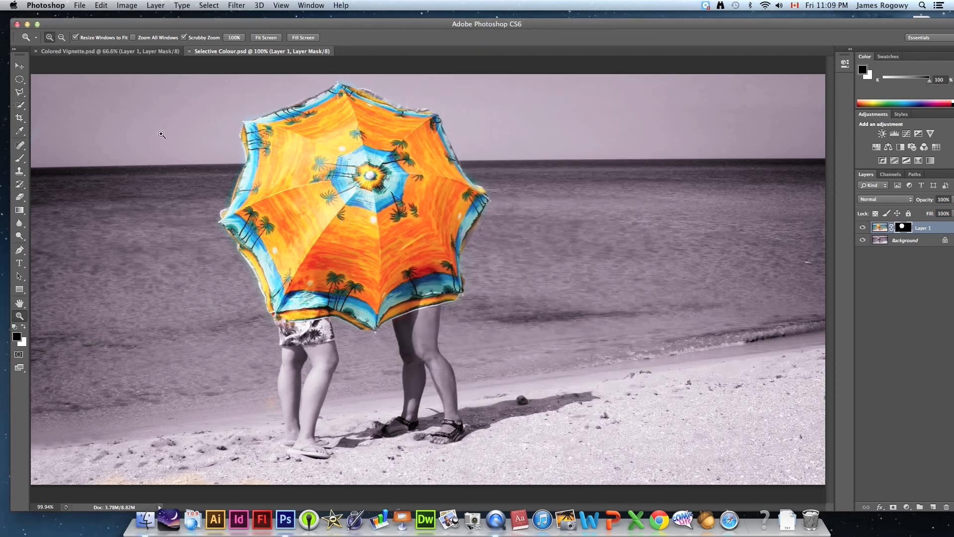
Step: Open Selective Focus.jpg from the PD40S WEEK4 WED TUTORIAL folder in Photoshop and fit it to the window
drag(150, 27, 180, 333)
click(515, 246)
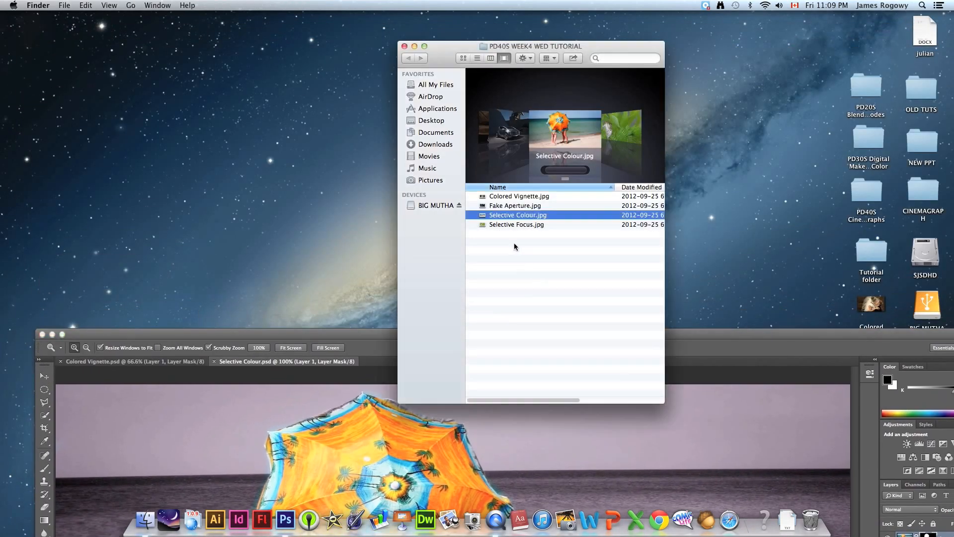
click(512, 226)
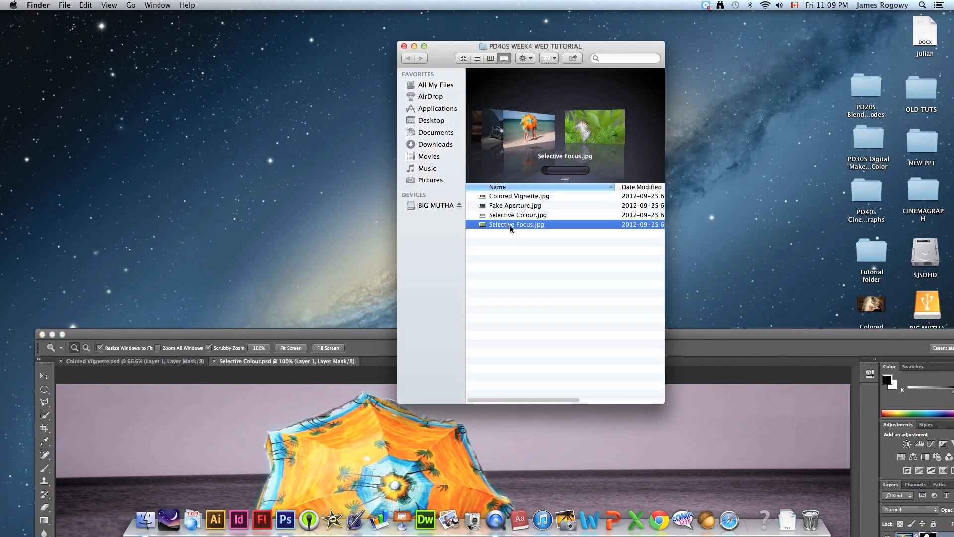
drag(514, 226, 286, 520)
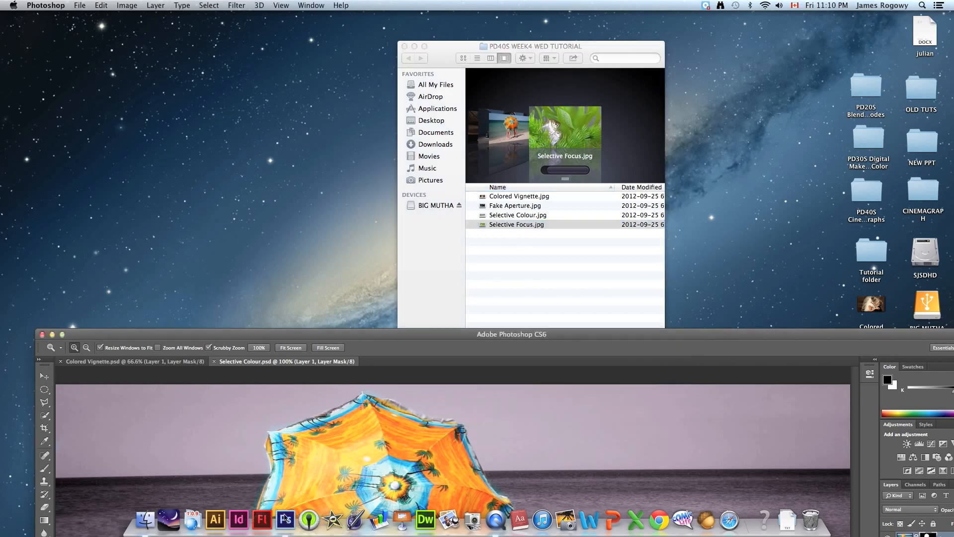
drag(378, 339, 344, 32)
key(super+0)
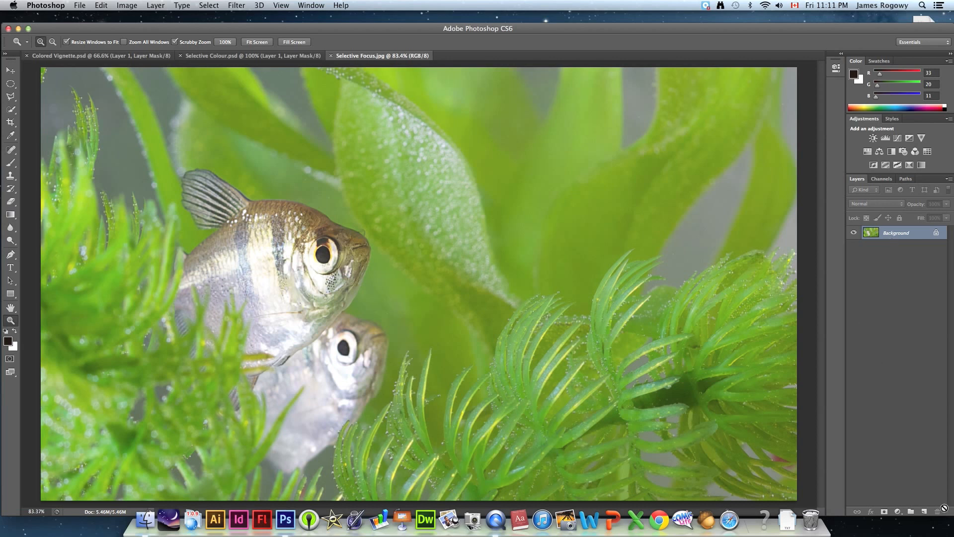
Step: Add a new empty layer above the fish photo and set the Gradient tool to a foreground-to-transparent radial gradient
click(924, 512)
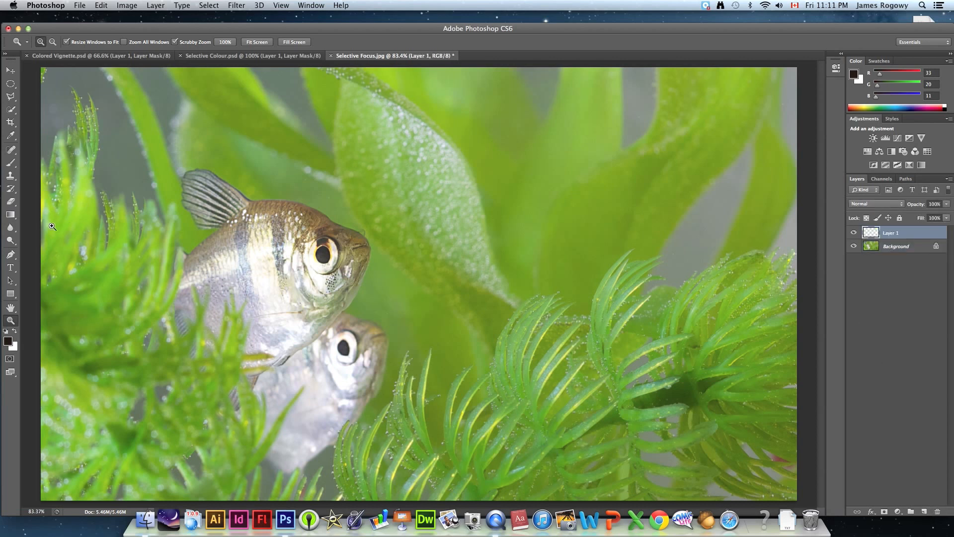
click(10, 216)
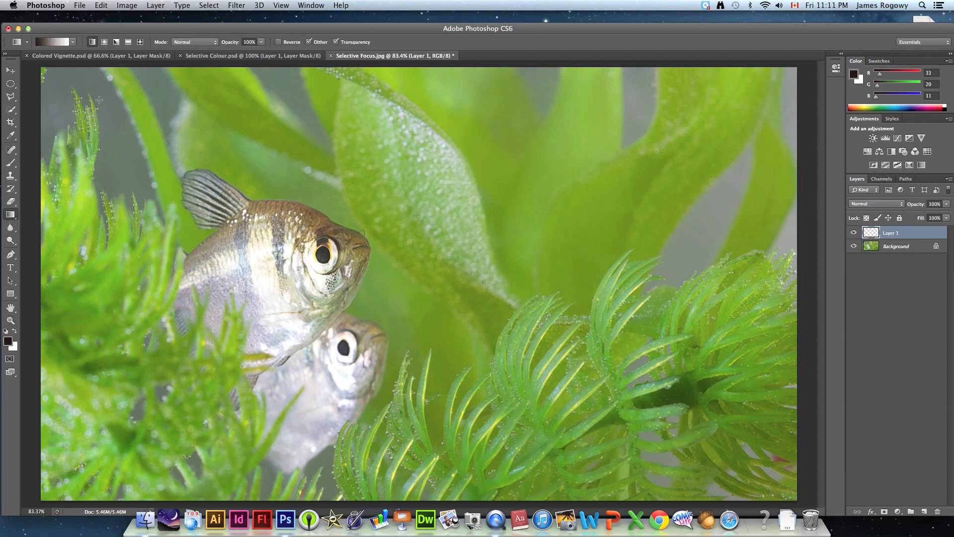
click(73, 42)
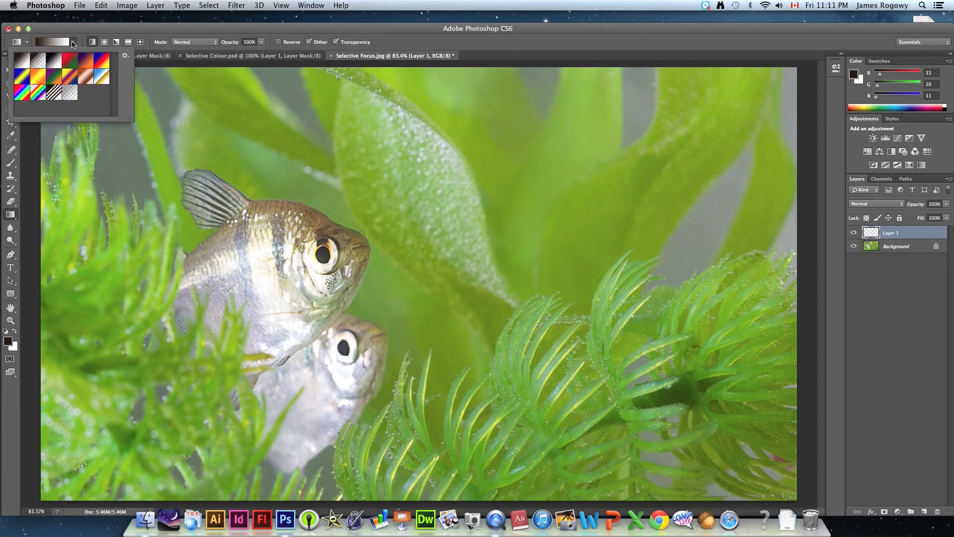
click(39, 61)
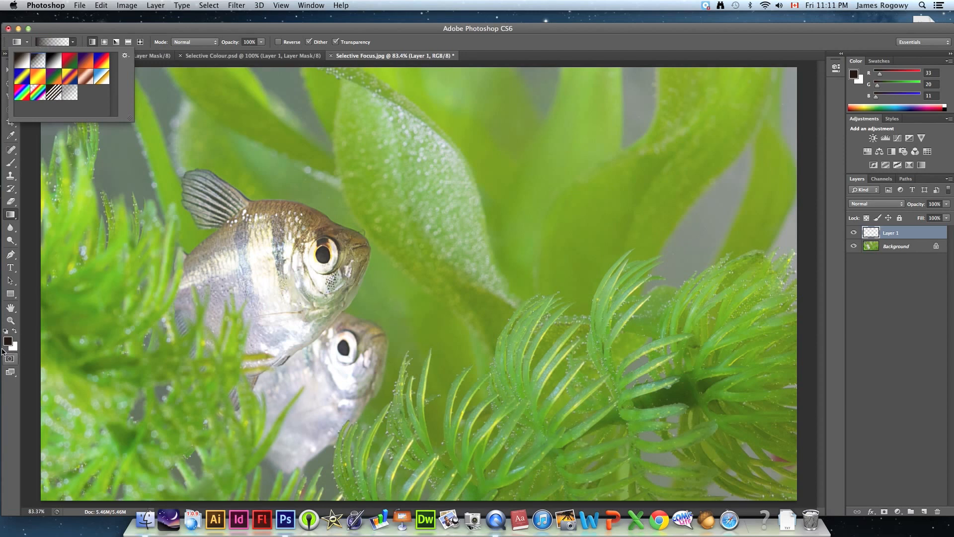
click(80, 32)
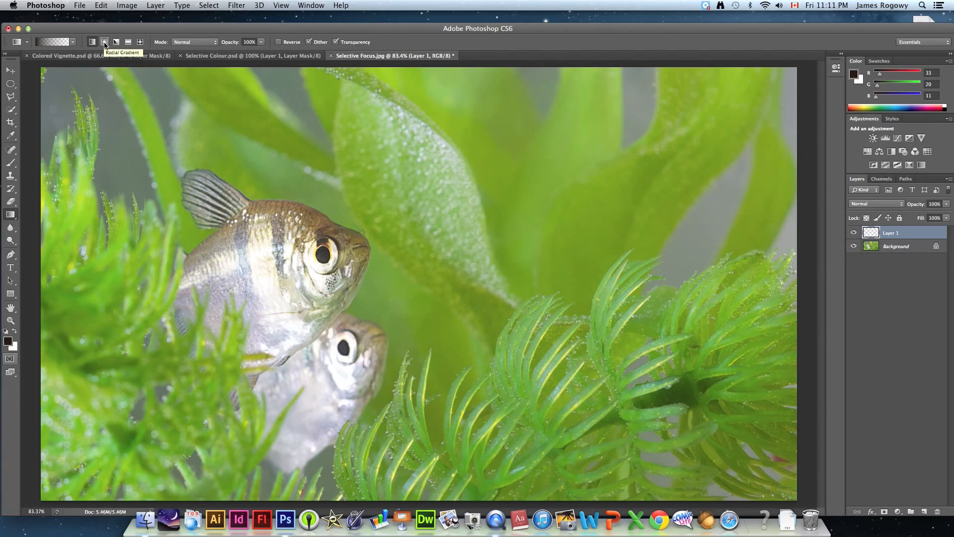
click(105, 42)
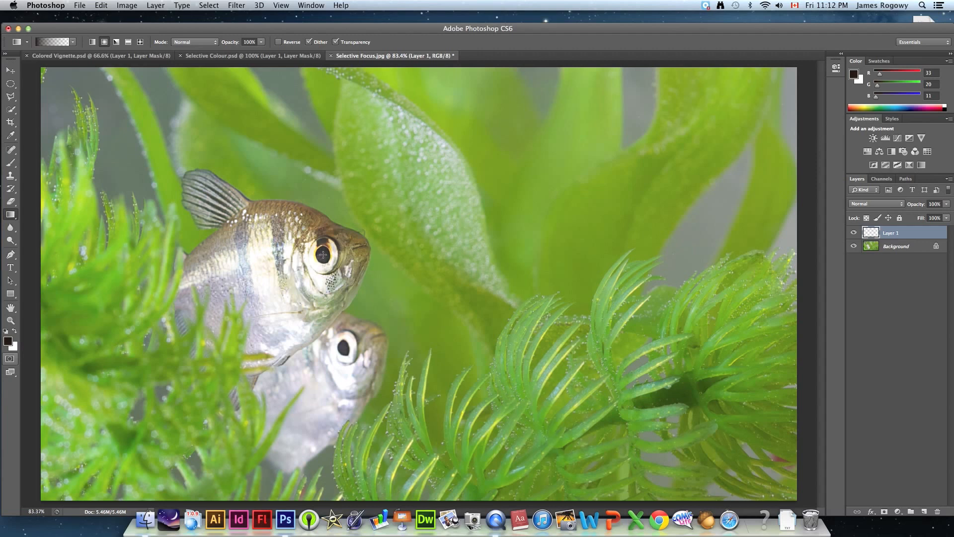
Step: Draw the radial gradient outward from the upper fish's eye across its body, and hide the Background layer to inspect it
drag(323, 254, 185, 326)
drag(185, 326, 185, 325)
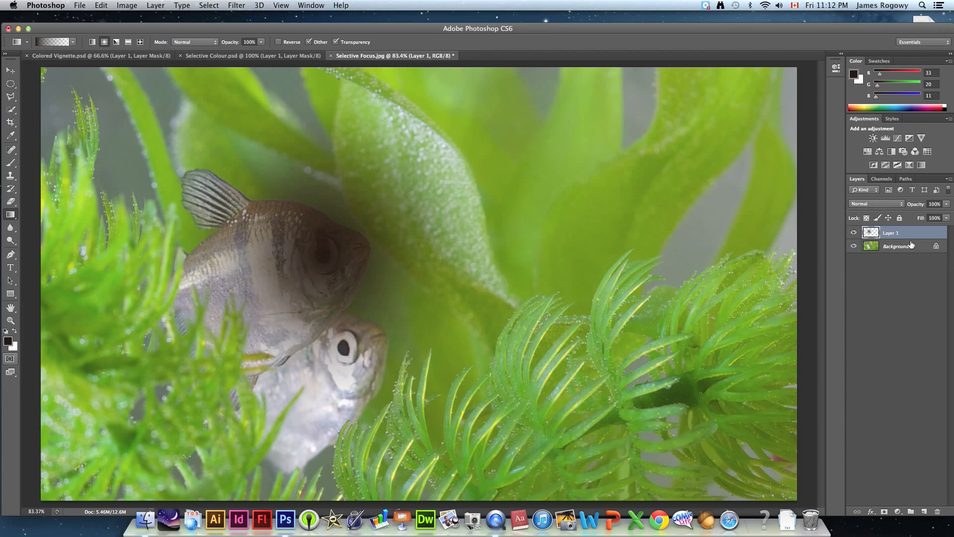
click(853, 246)
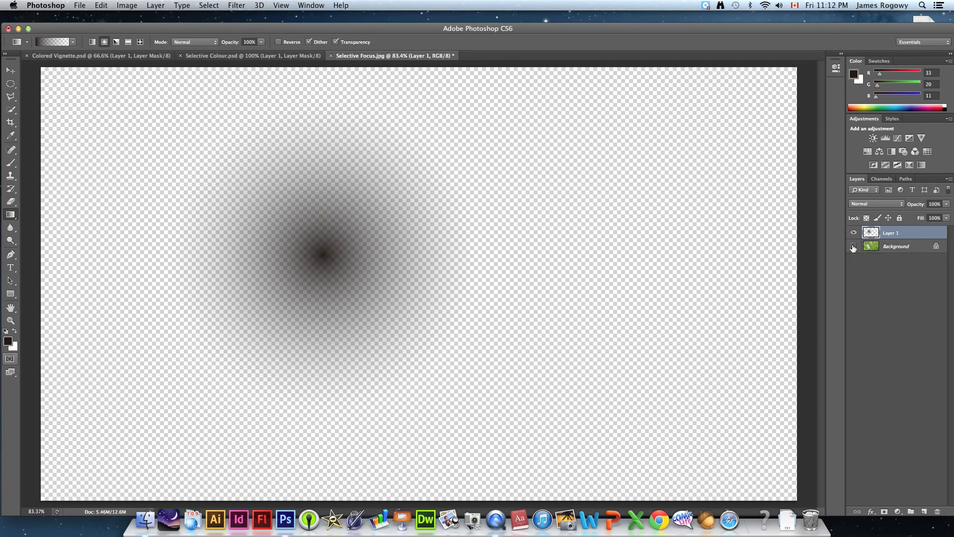
click(853, 246)
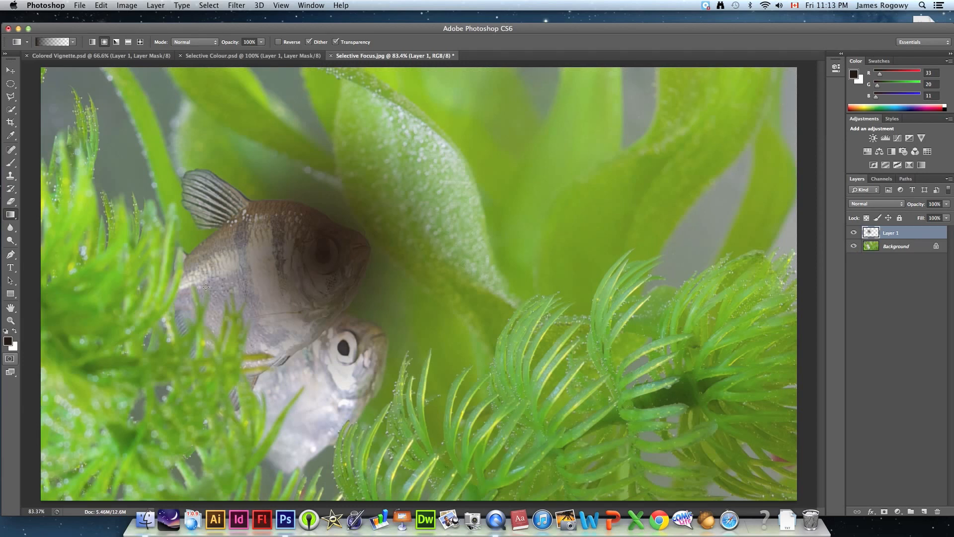
click(853, 246)
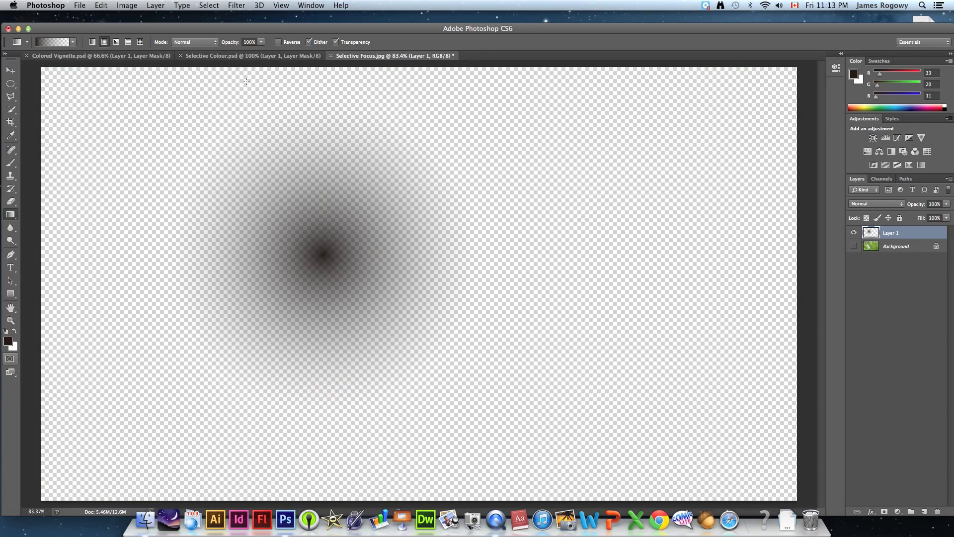
Step: Show the Background layer again, load Layer 1's radial gradient as a selection, and hide Layer 1
click(853, 246)
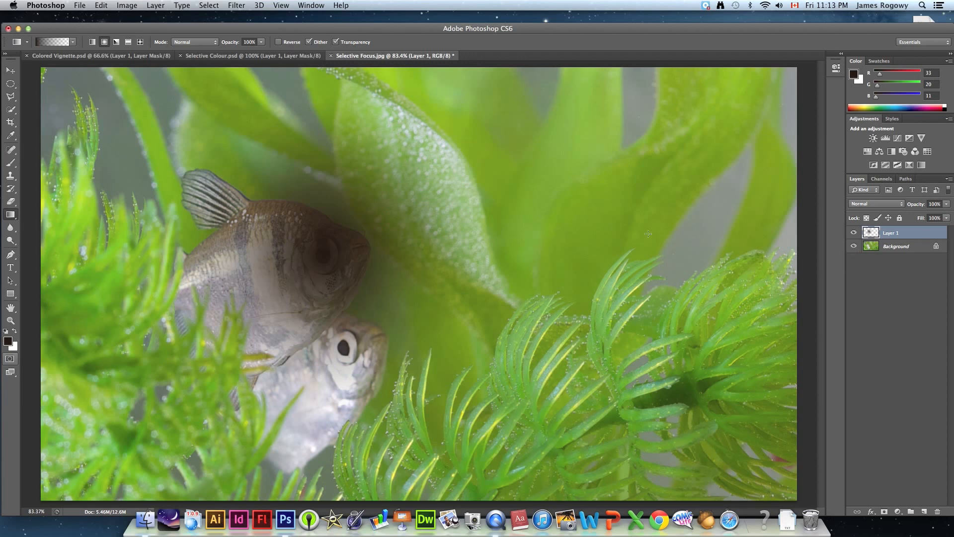
click(853, 233)
click(853, 232)
click(853, 232)
click(853, 233)
click(853, 233)
click(853, 233)
super+click(870, 232)
click(854, 233)
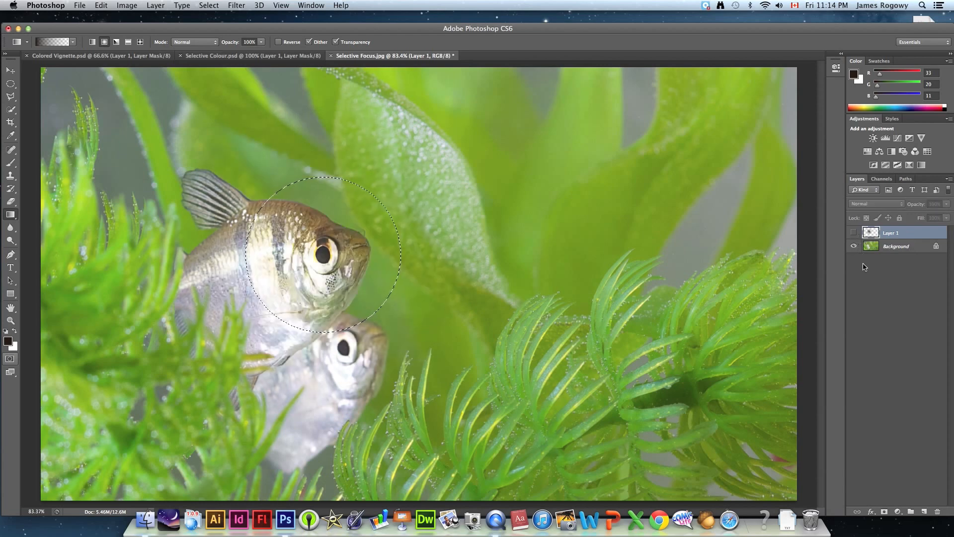
Step: Duplicate the Background layer under the default name Background copy
click(891, 248)
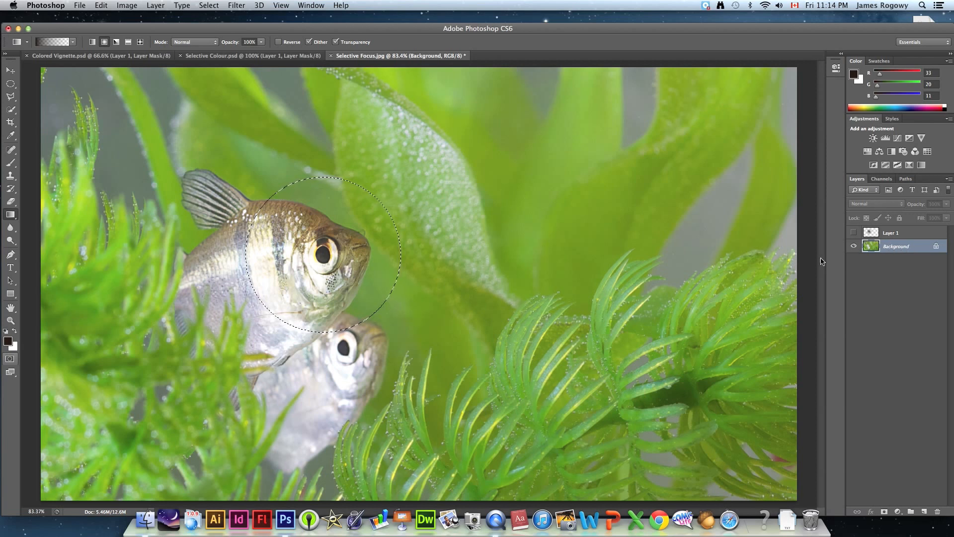
right_click(889, 247)
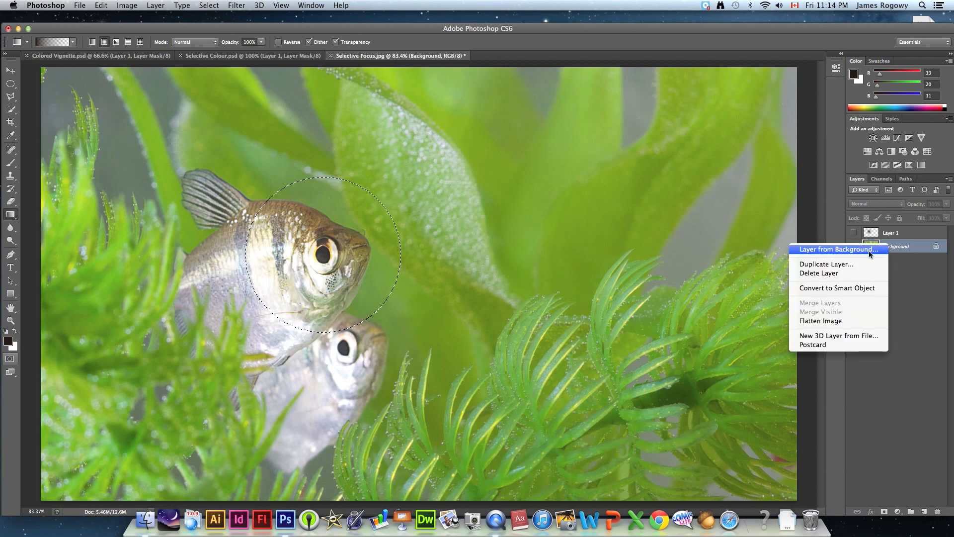
click(842, 264)
click(578, 216)
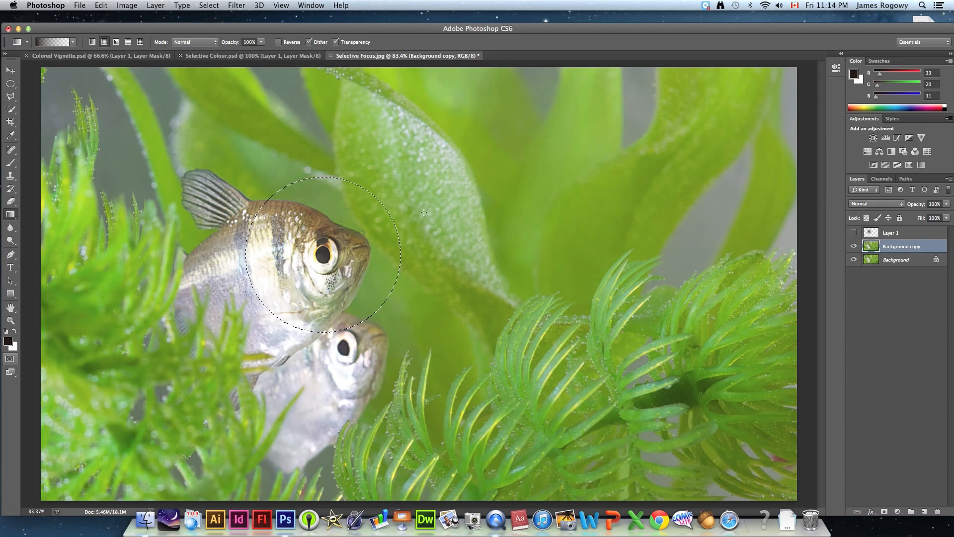
Step: Invert the circular selection around the upper fish's head and keep the Background copy layer active
click(209, 5)
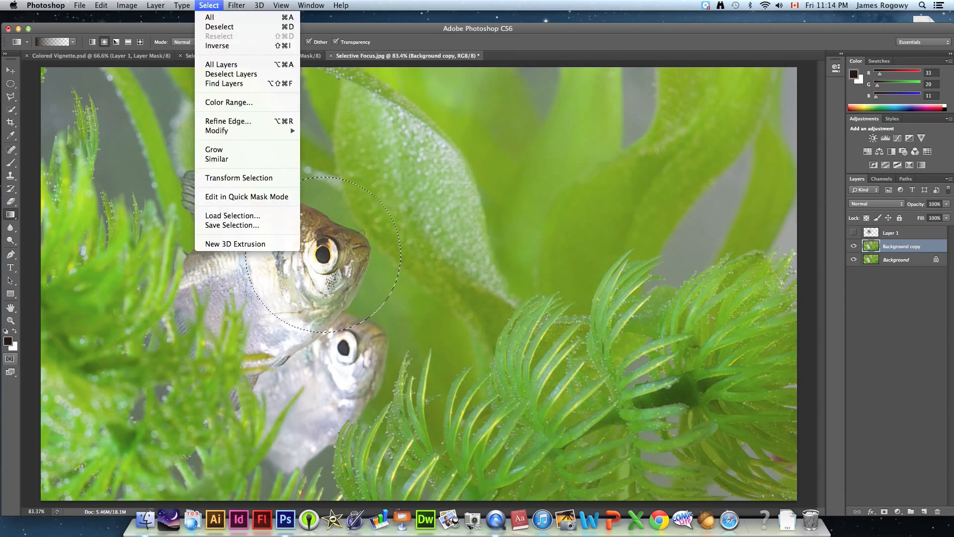
click(217, 44)
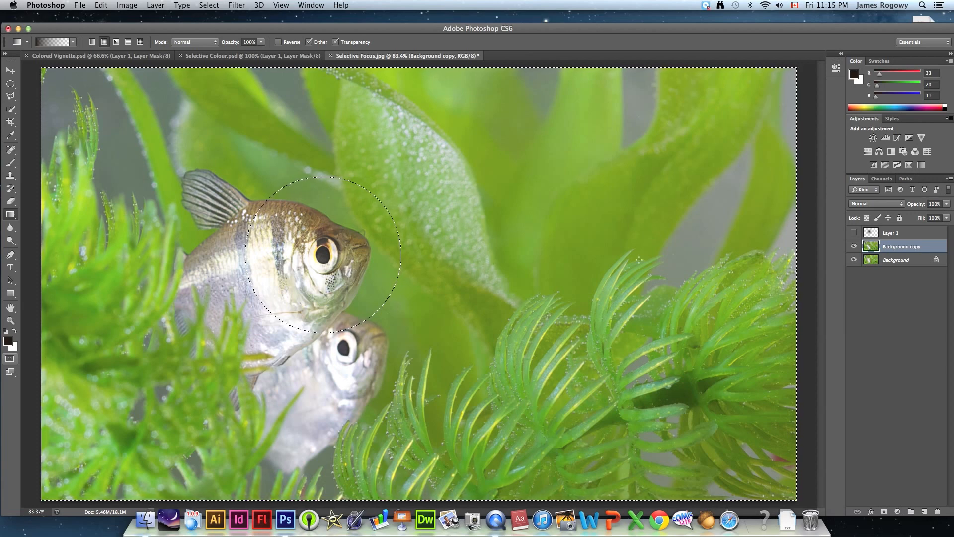
click(898, 233)
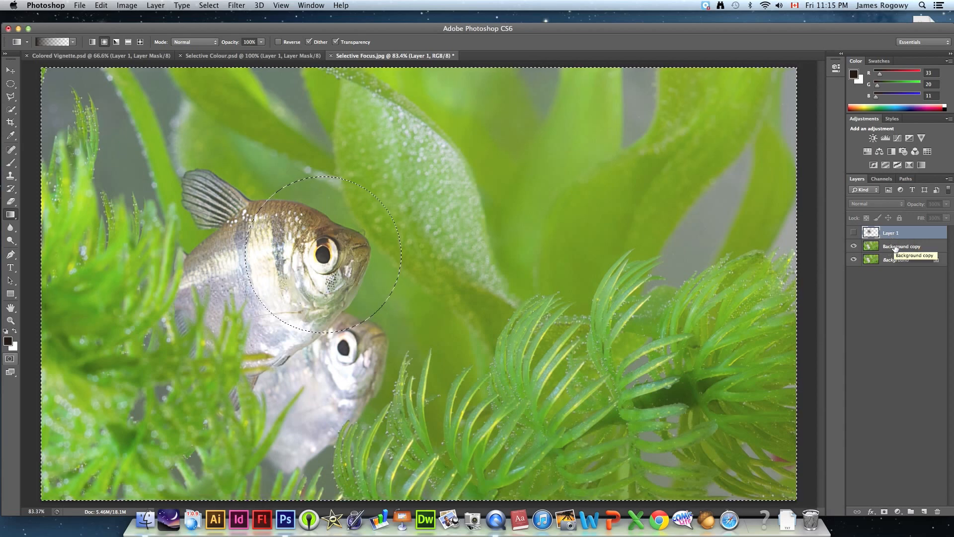
click(894, 247)
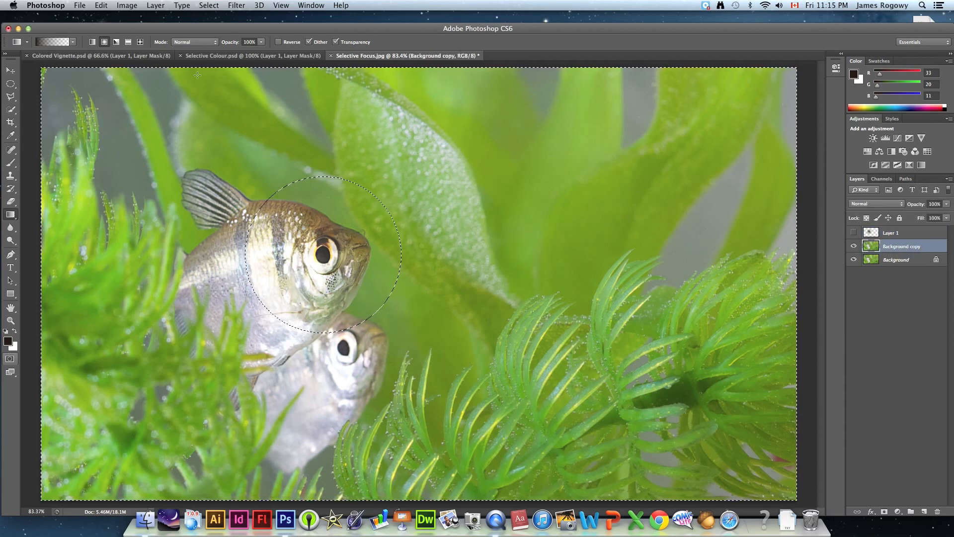
Step: Apply a Gaussian Blur to the inverted selection on Background copy, tuning the radius by its live preview, and deselect
click(236, 5)
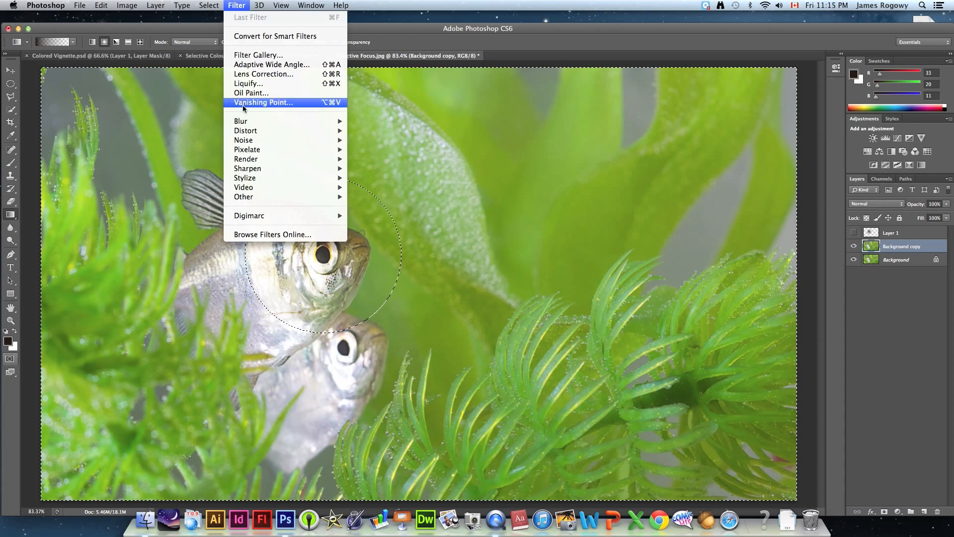
mouse_move(244, 123)
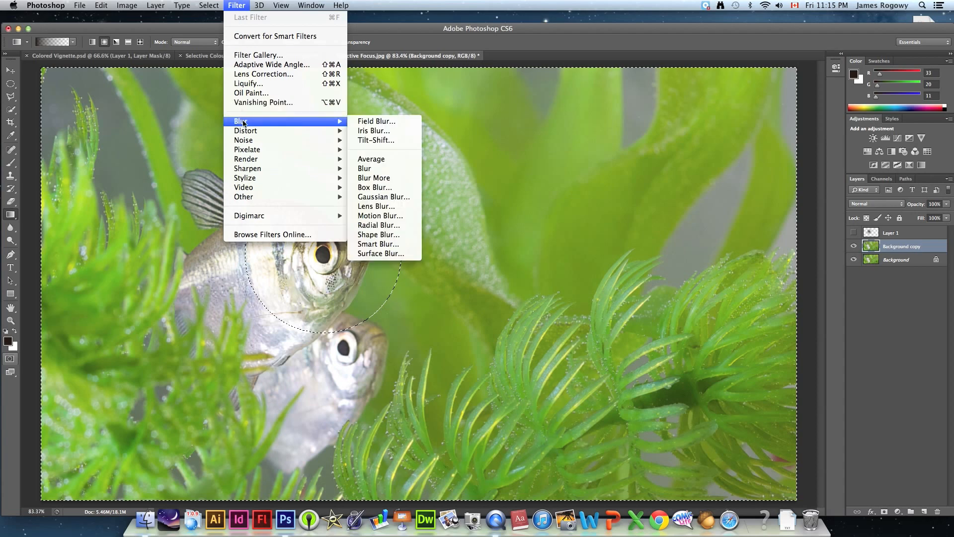
click(376, 198)
drag(134, 167, 773, 20)
drag(742, 172, 766, 173)
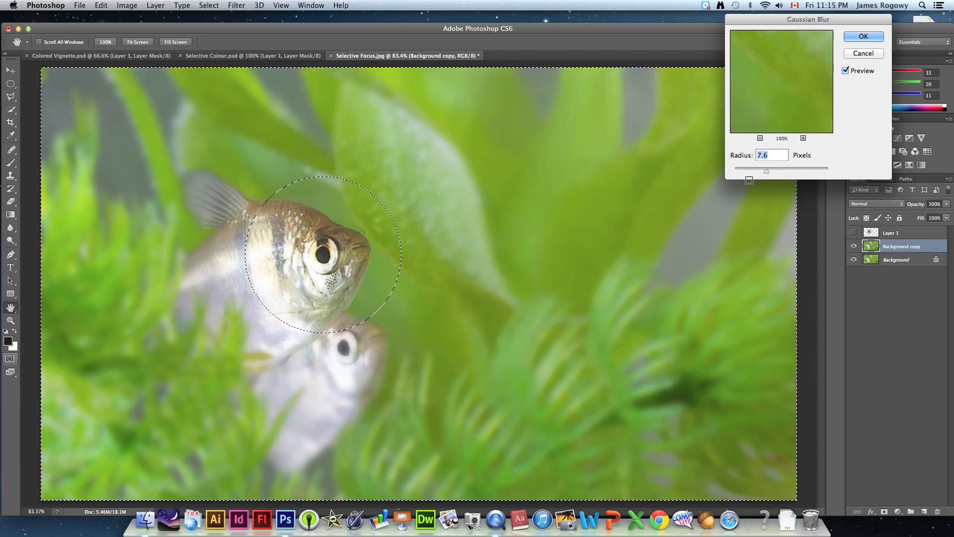
mouse_move(766, 169)
mouse_down()
mouse_move(732, 170)
mouse_move(753, 173)
mouse_up()
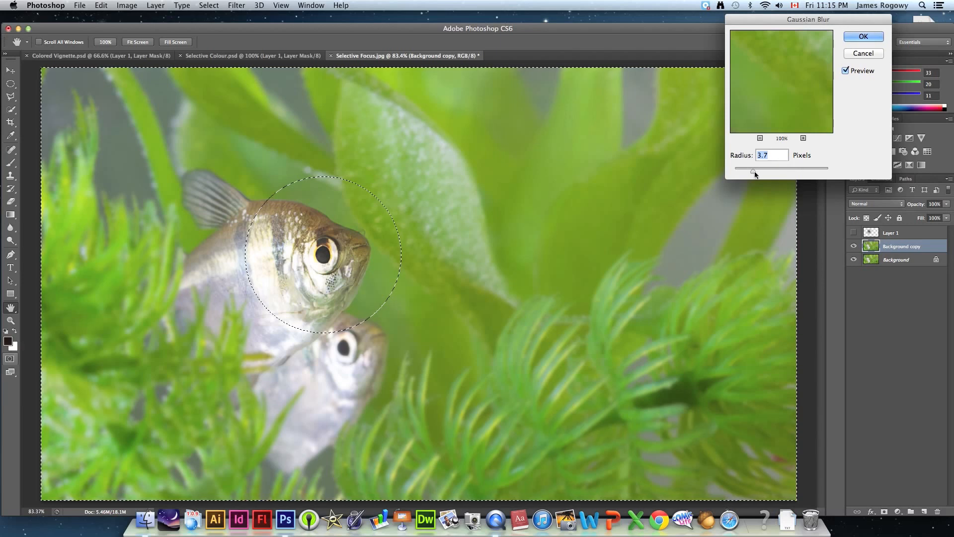
drag(752, 172, 761, 170)
click(862, 38)
key(g)
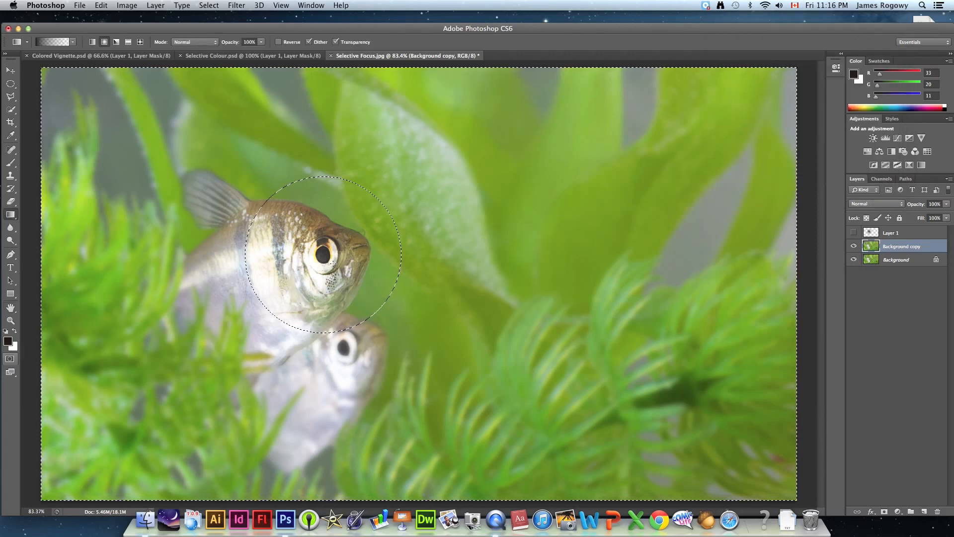
key(super+d)
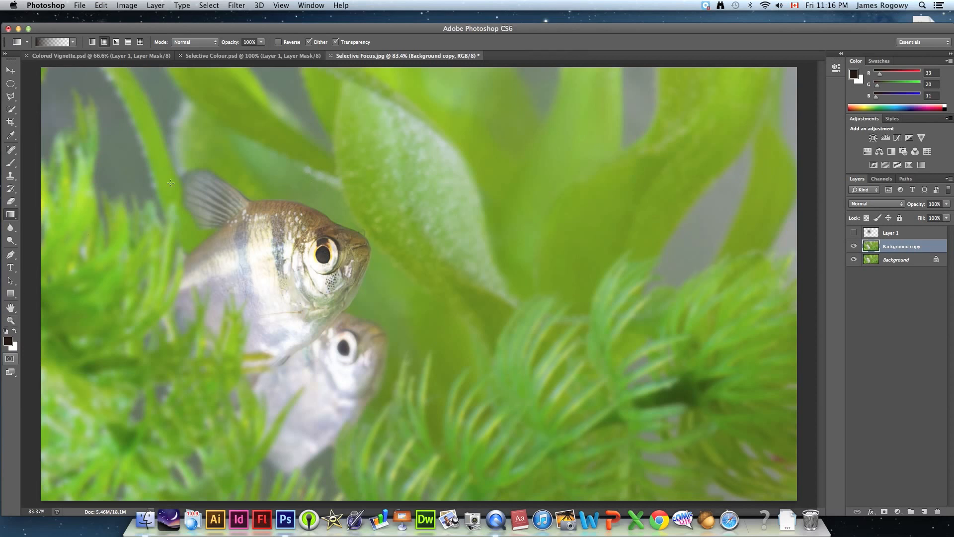
Step: Compare the original Selective Focus.jpg snapshot with the final Deselect state in the History, returning to the final state
click(310, 5)
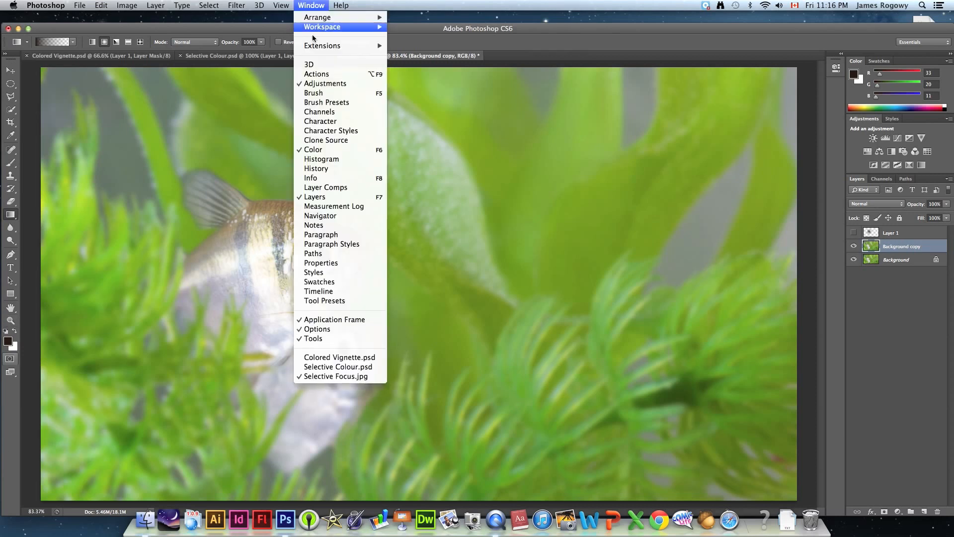
click(316, 169)
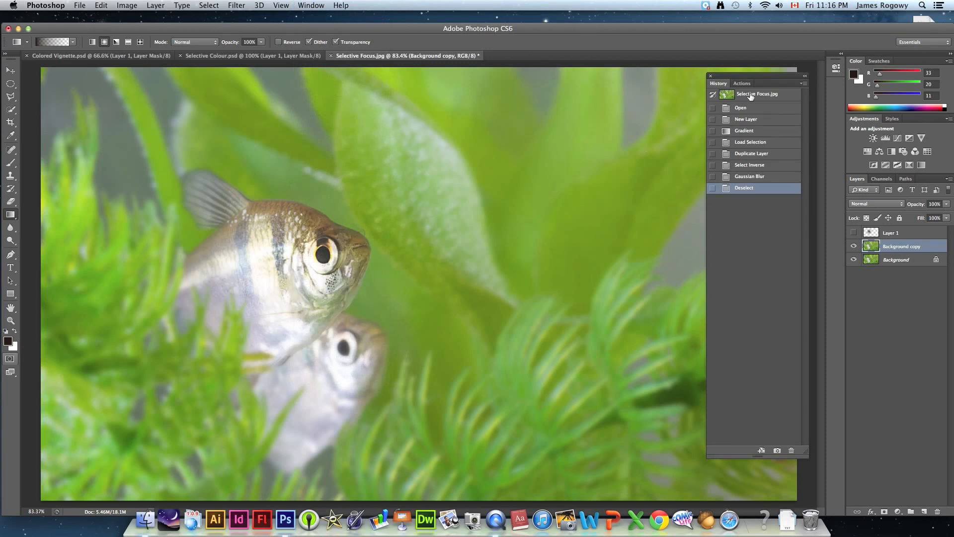
click(748, 95)
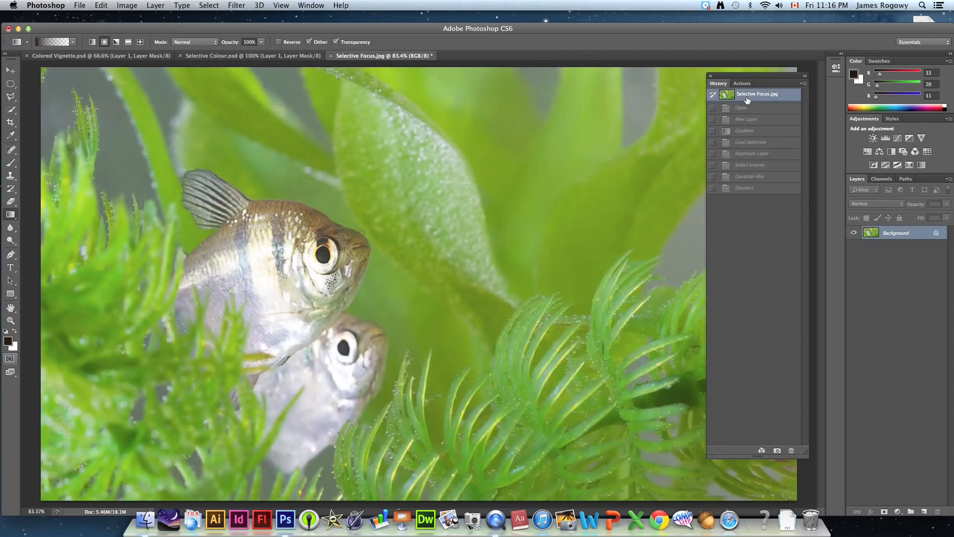
click(743, 187)
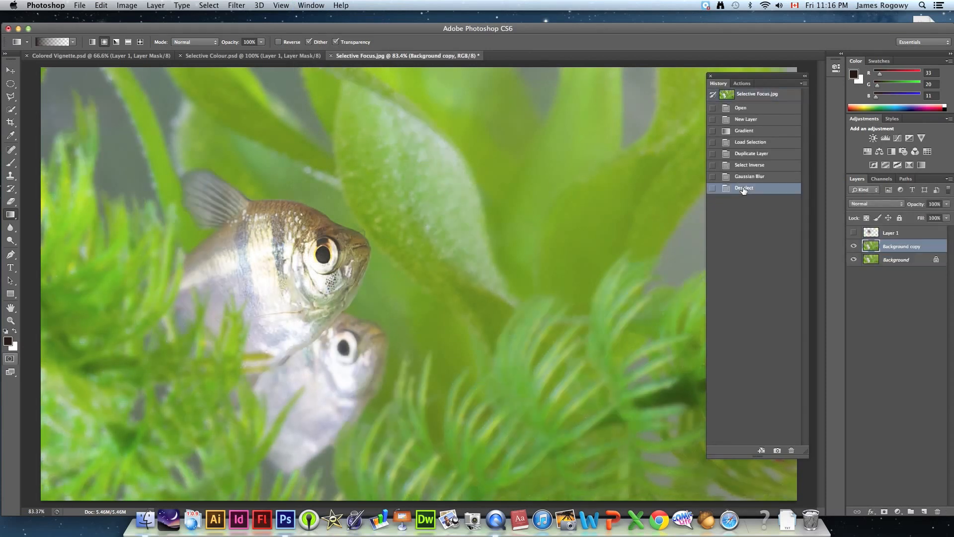
click(748, 98)
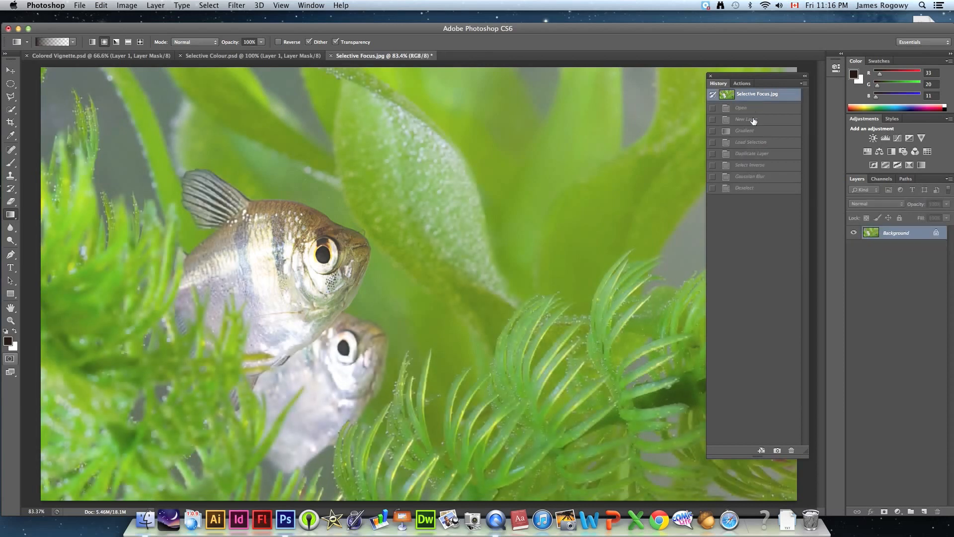
click(746, 188)
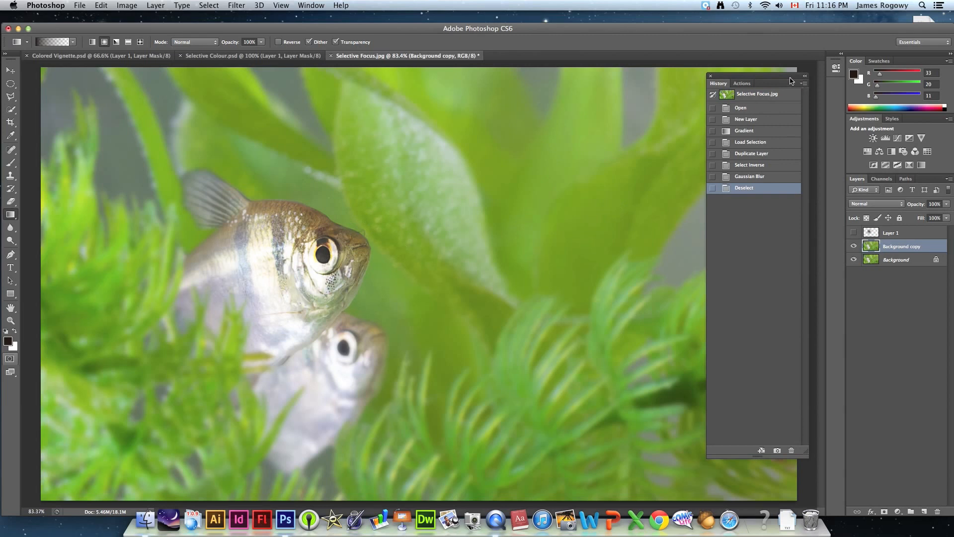
click(710, 76)
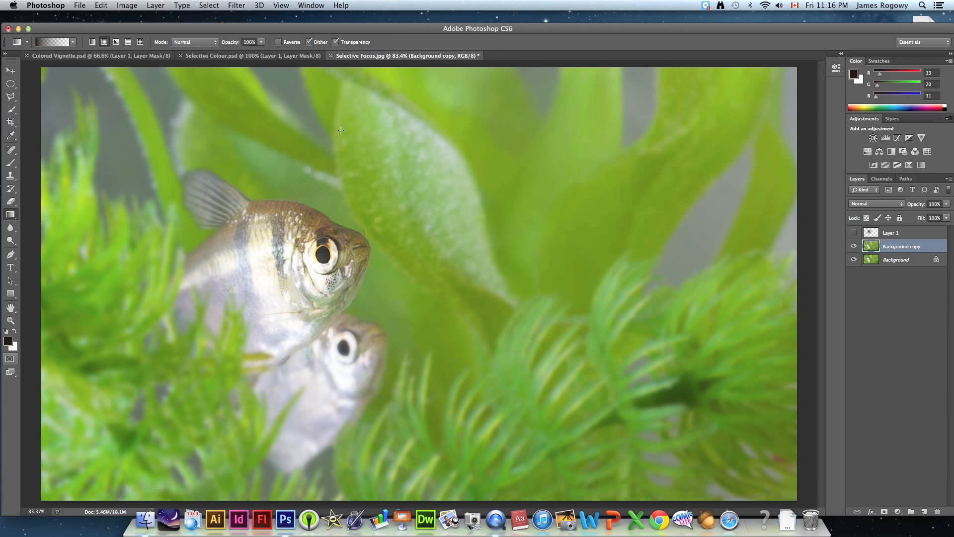
Step: Save the layered fish image to the Desktop as Selective Focus.psd in Photoshop format with maximized compatibility
click(81, 6)
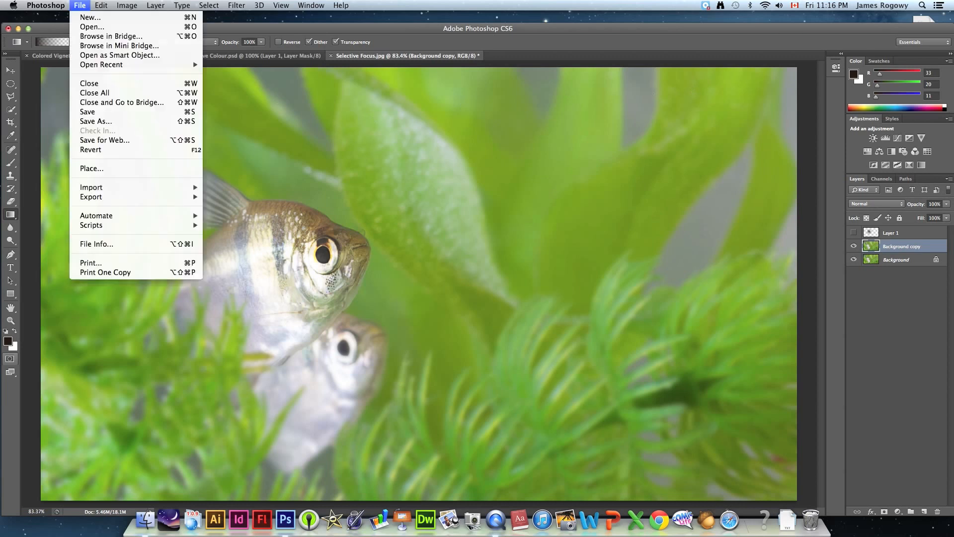
click(94, 122)
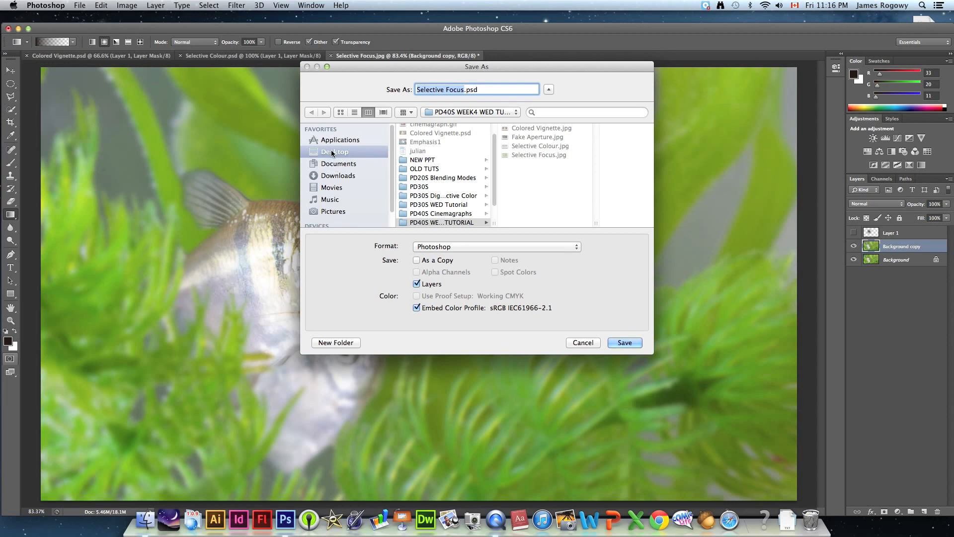
click(332, 152)
click(632, 343)
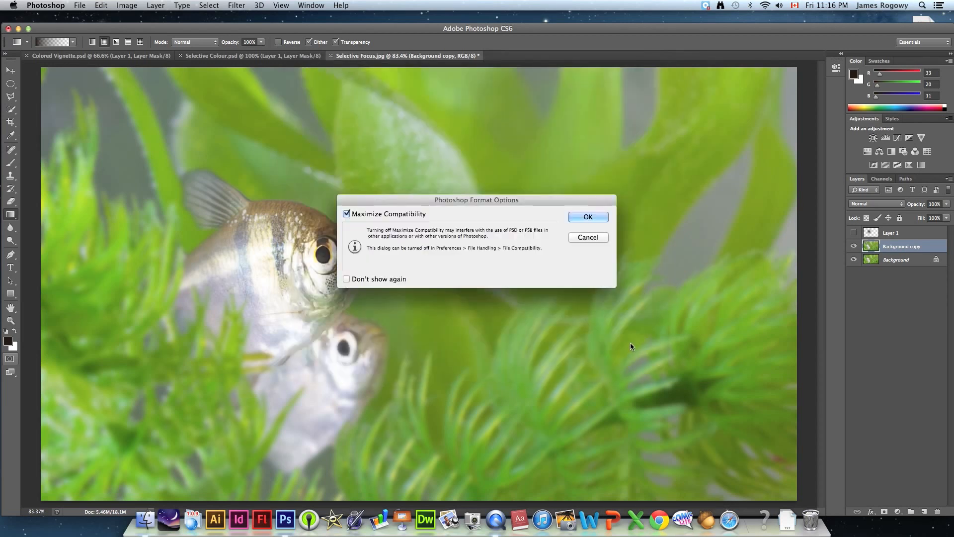
click(588, 217)
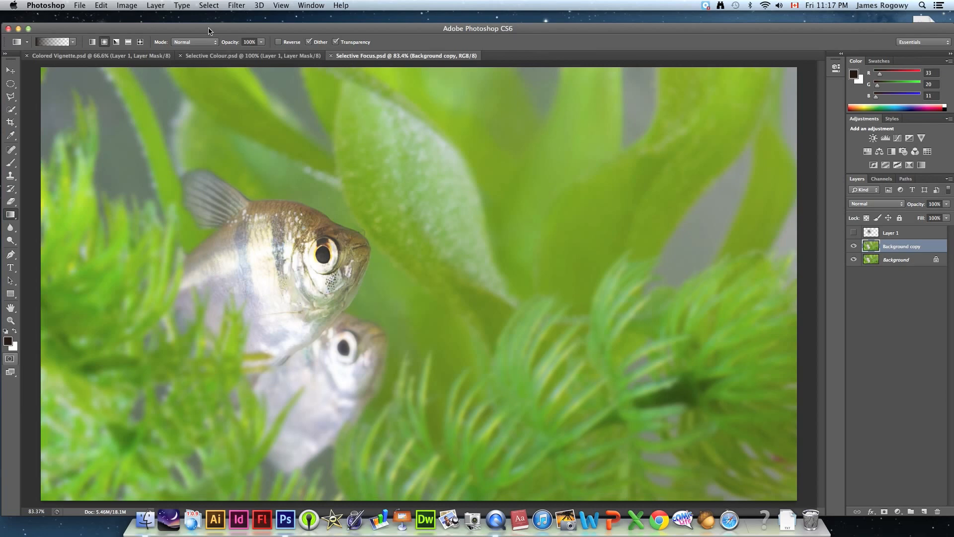
Step: Open Fake Aperture.jpg from the PD40S WEEK4 WED TUTORIAL folder in Photoshop and fit it to the window
drag(209, 31, 270, 336)
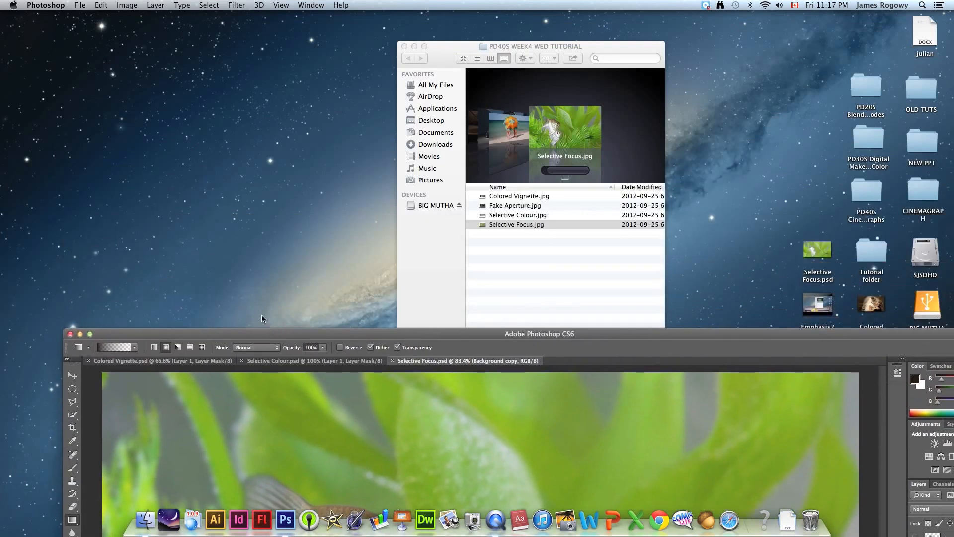
click(594, 261)
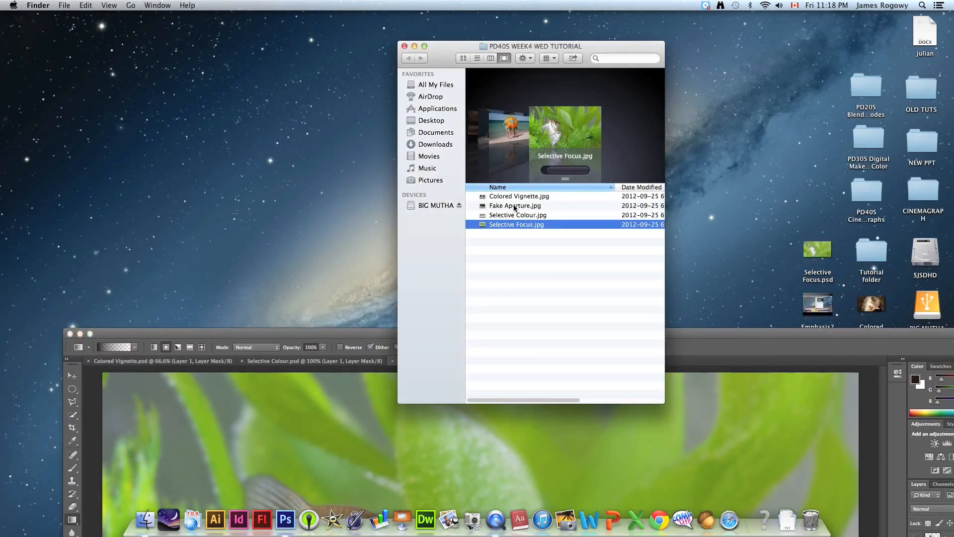
drag(395, 353, 285, 518)
drag(380, 338, 323, 20)
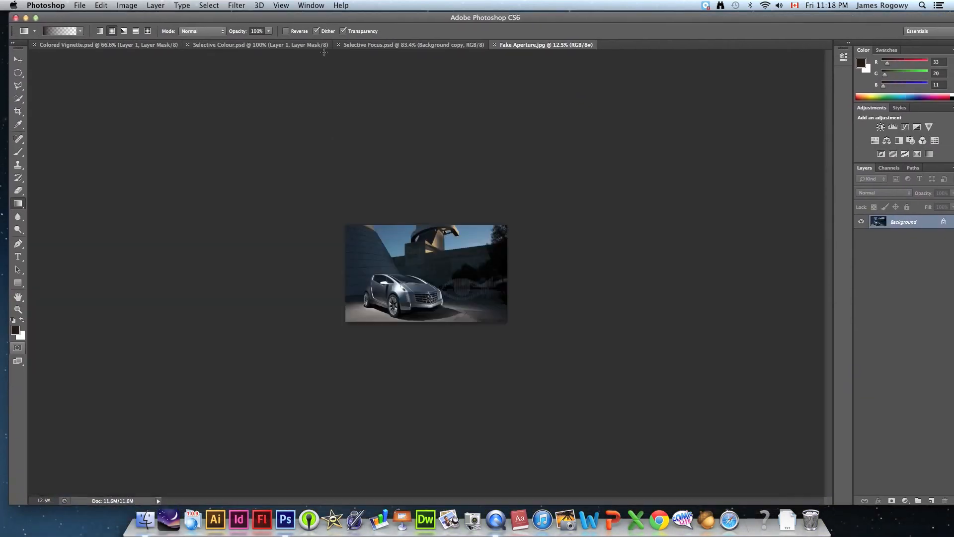
key(super+0)
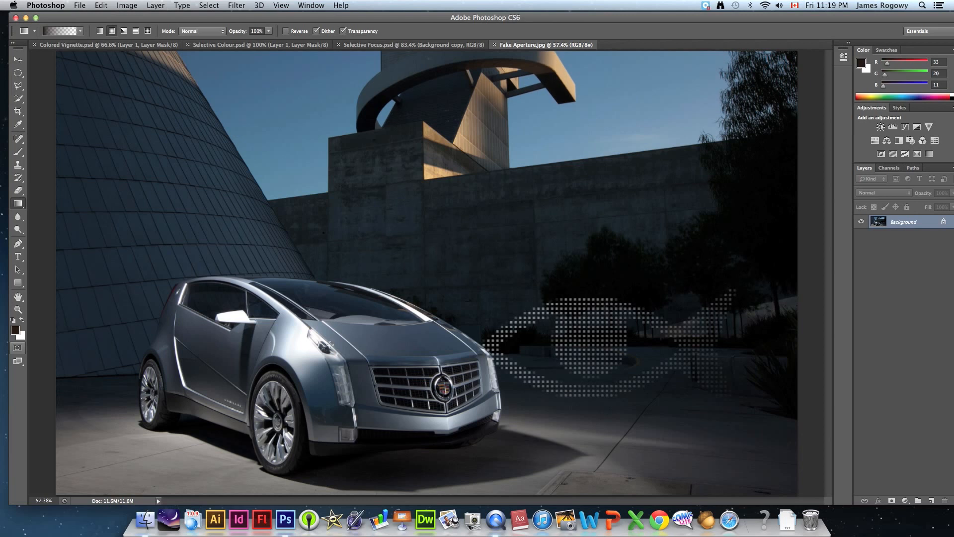
Step: Enter Quick Mask mode and paint a mask over the car's front wheel and fender with a 100 px brush at 49% hardness
click(17, 349)
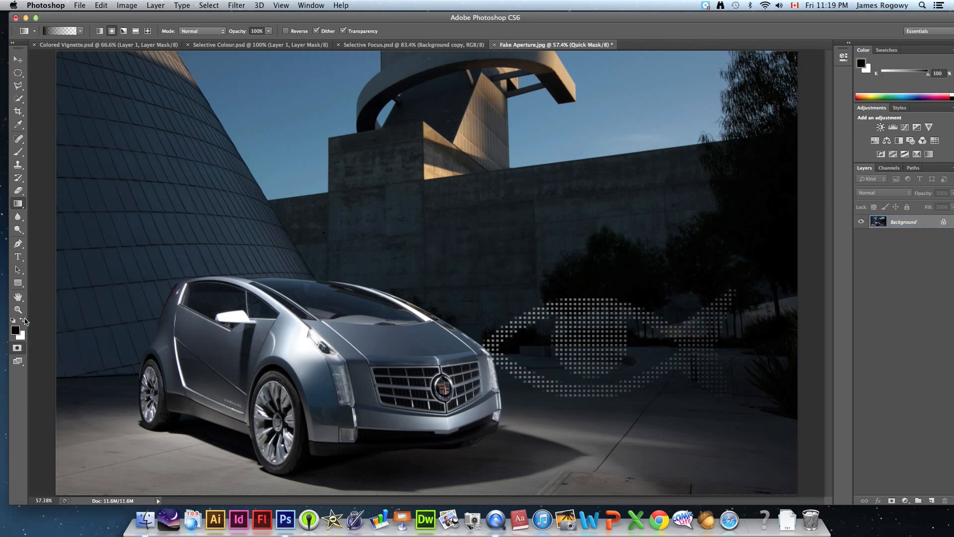
click(19, 309)
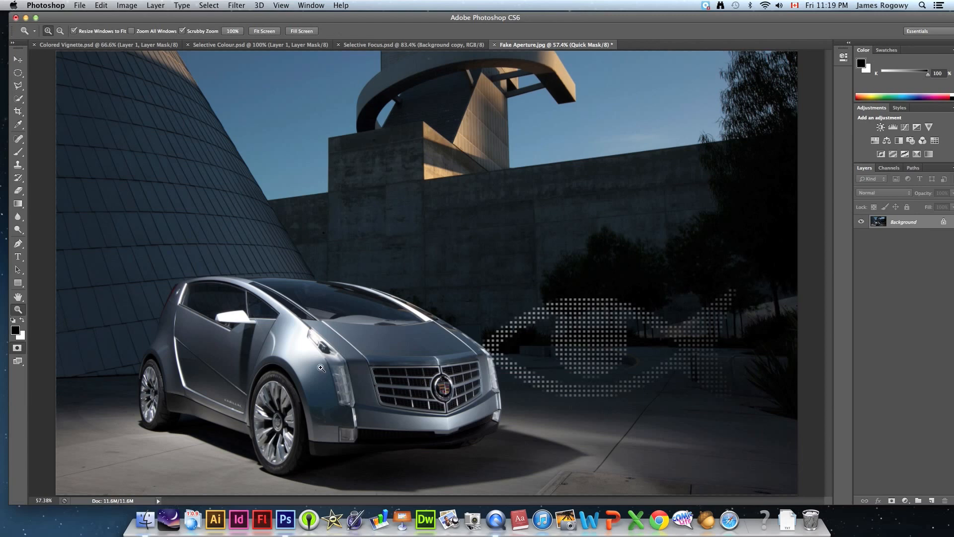
click(305, 373)
click(304, 373)
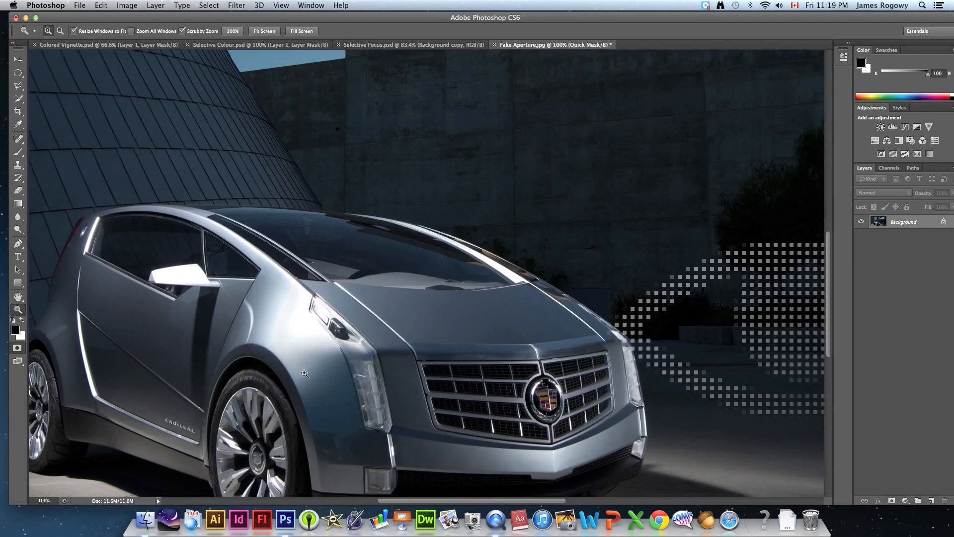
drag(294, 335, 389, 242)
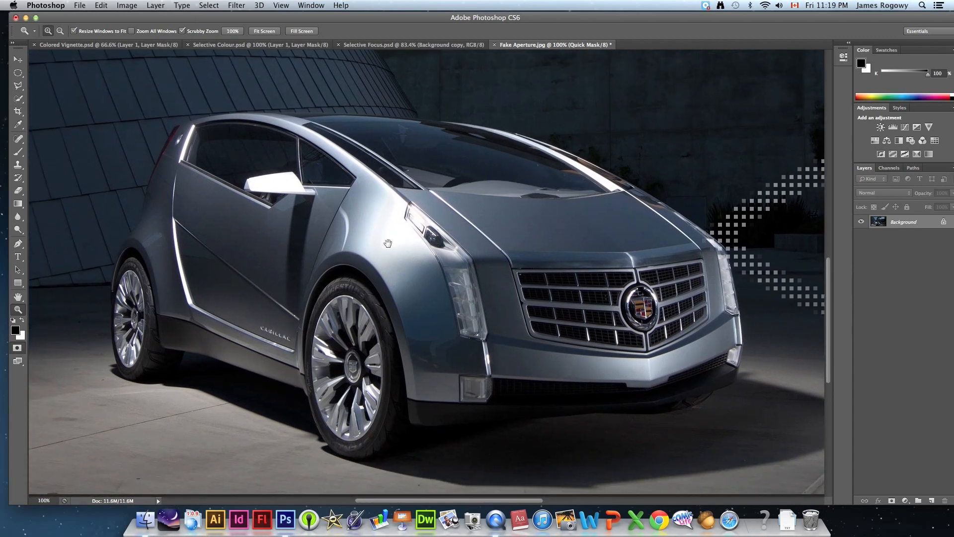
click(18, 153)
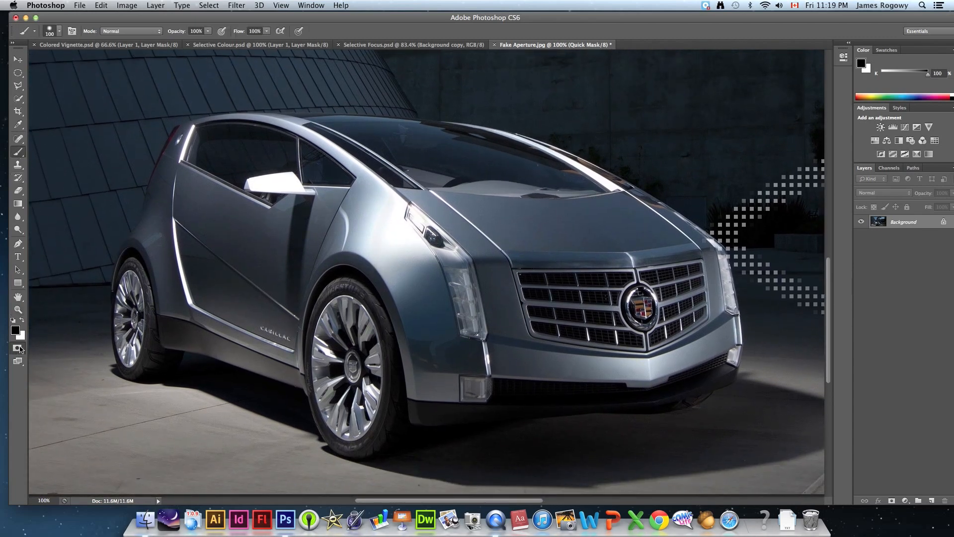
mouse_move(315, 273)
mouse_down()
mouse_move(362, 242)
mouse_move(340, 294)
mouse_move(364, 280)
mouse_move(354, 303)
mouse_move(379, 297)
mouse_move(352, 335)
mouse_move(319, 292)
mouse_move(352, 325)
mouse_move(307, 309)
mouse_move(339, 286)
mouse_move(289, 299)
mouse_move(326, 243)
mouse_move(306, 285)
mouse_move(299, 243)
mouse_move(378, 253)
mouse_move(304, 262)
mouse_move(406, 236)
mouse_move(426, 286)
mouse_move(367, 289)
mouse_move(414, 298)
mouse_move(361, 340)
mouse_move(418, 327)
mouse_move(383, 339)
mouse_move(374, 352)
mouse_move(386, 356)
mouse_move(357, 369)
mouse_move(298, 370)
mouse_up()
click(49, 30)
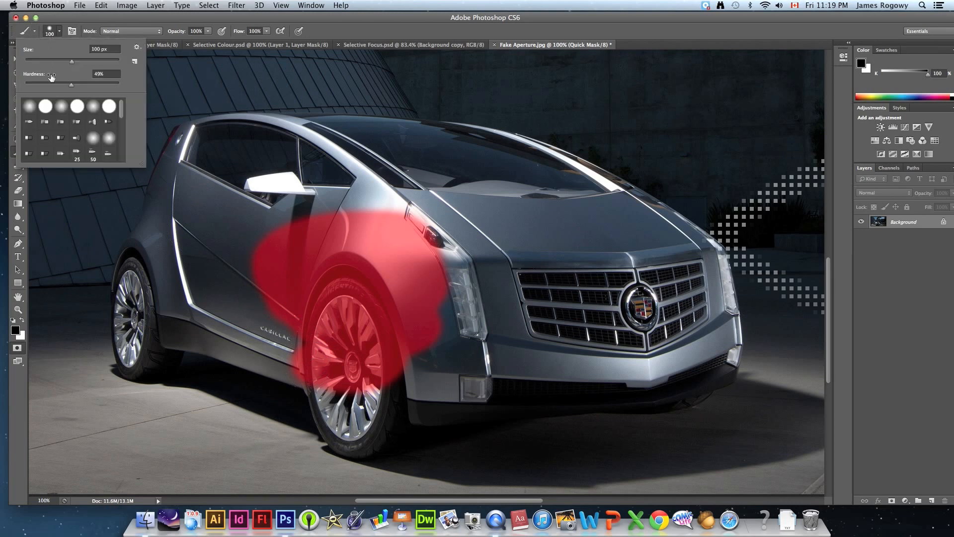
key(Return)
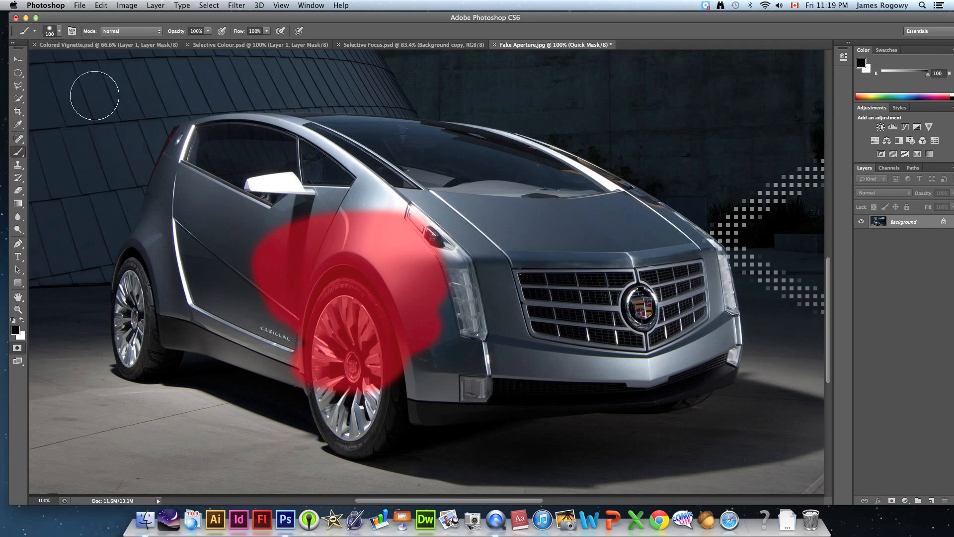
Step: Paint the Quick Mask over the car's doors, hood, grille, front bumper and front wheel, adjusting the brush size to fit
mouse_move(298, 230)
mouse_down()
mouse_move(264, 219)
mouse_move(311, 199)
mouse_move(305, 175)
mouse_move(232, 196)
mouse_move(386, 185)
mouse_move(338, 219)
mouse_move(436, 208)
mouse_move(423, 223)
mouse_move(426, 278)
mouse_move(496, 235)
mouse_move(493, 296)
mouse_move(470, 287)
mouse_move(412, 338)
mouse_move(384, 366)
mouse_move(368, 416)
mouse_move(350, 428)
mouse_move(327, 372)
mouse_move(350, 432)
mouse_move(388, 411)
mouse_move(393, 384)
mouse_move(380, 378)
mouse_move(400, 399)
mouse_move(497, 401)
mouse_move(645, 388)
mouse_move(696, 374)
mouse_move(612, 381)
mouse_move(715, 368)
mouse_move(705, 288)
mouse_move(662, 338)
mouse_move(506, 339)
mouse_move(452, 350)
mouse_move(407, 338)
mouse_move(596, 293)
mouse_move(636, 299)
mouse_move(519, 207)
mouse_move(543, 224)
mouse_move(448, 170)
mouse_move(641, 276)
mouse_move(469, 181)
mouse_move(388, 169)
mouse_move(221, 184)
mouse_move(199, 234)
mouse_move(204, 291)
mouse_move(273, 309)
mouse_move(194, 294)
mouse_up()
key(bracketright)
key(bracketright)
key(bracketright)
key(bracketright)
key(bracketleft)
key(bracketleft)
key(bracketleft)
key(bracketleft)
key(bracketleft)
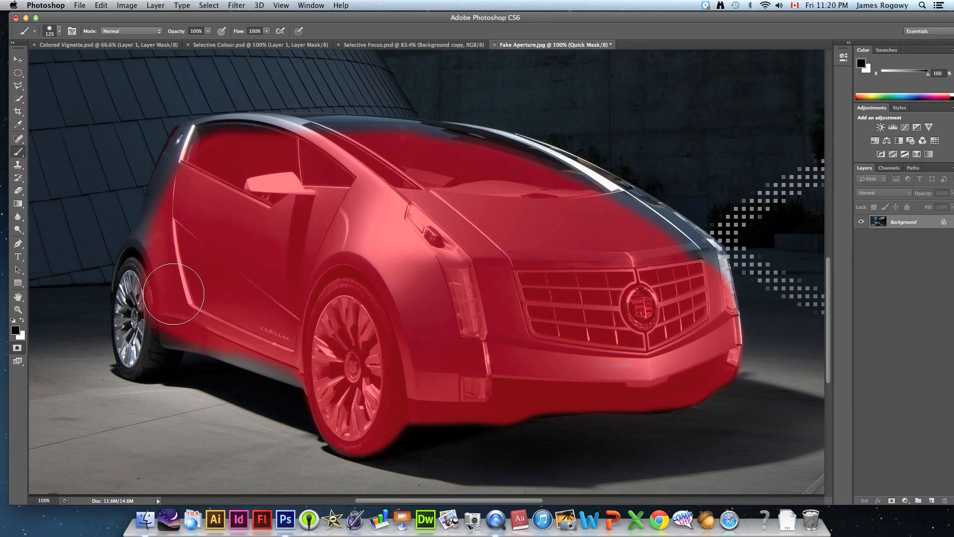
Step: Extend the Quick Mask over the car's rear end, roof, windshield pillar and far headlight with a smaller brush
mouse_move(153, 282)
mouse_down()
mouse_move(137, 308)
mouse_move(140, 288)
mouse_move(133, 322)
mouse_move(222, 328)
mouse_move(260, 353)
mouse_move(329, 371)
mouse_move(217, 335)
mouse_move(154, 237)
mouse_move(155, 253)
mouse_move(138, 275)
mouse_move(191, 143)
mouse_move(269, 136)
mouse_move(327, 146)
mouse_move(330, 160)
mouse_move(301, 138)
mouse_move(356, 137)
mouse_move(509, 159)
mouse_move(457, 144)
mouse_move(376, 155)
mouse_move(307, 138)
mouse_up()
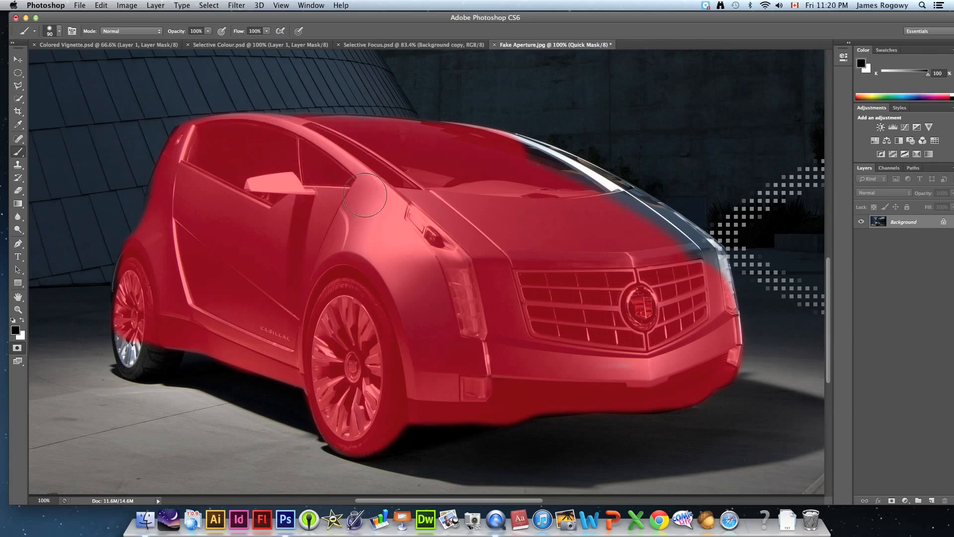
mouse_move(470, 144)
mouse_down()
mouse_move(639, 215)
mouse_move(698, 253)
mouse_move(711, 283)
mouse_move(689, 246)
mouse_move(574, 181)
mouse_up()
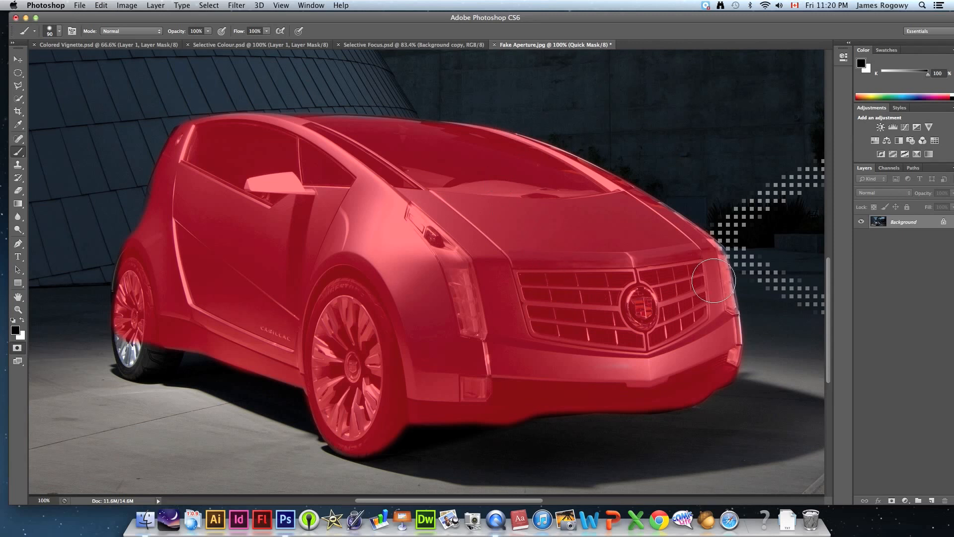
drag(702, 279, 719, 349)
Step: Mask the remaining lower part of the rear wheel and tire and refine the tire's outer edge with a 50 px brush
click(18, 310)
drag(156, 334, 192, 343)
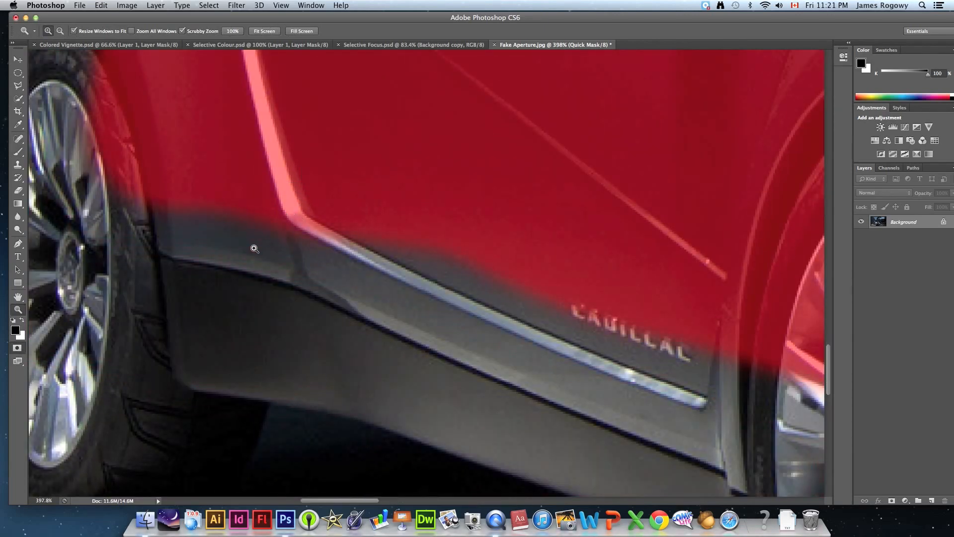
key(super+z)
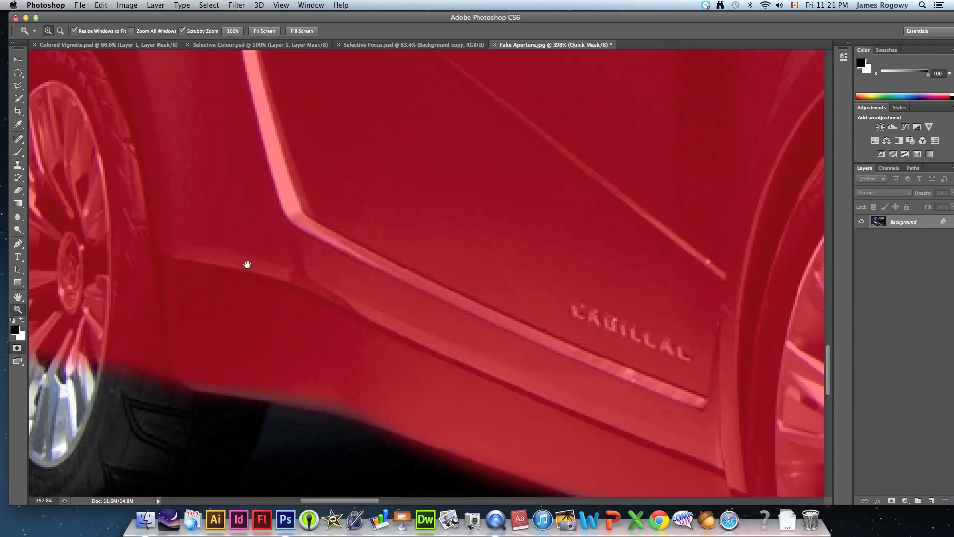
drag(227, 277, 449, 134)
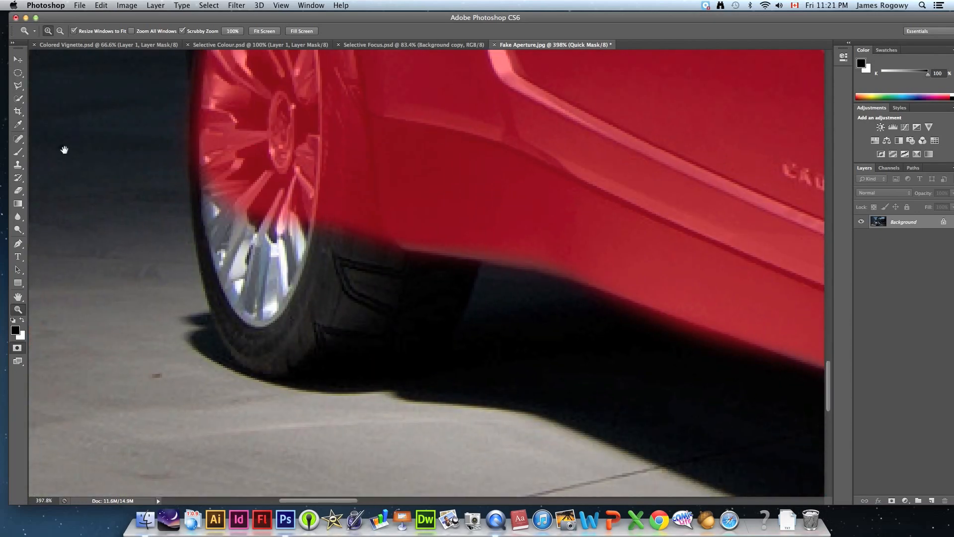
click(17, 153)
key(bracketleft)
key(bracketleft)
key(bracketleft)
key(bracketleft)
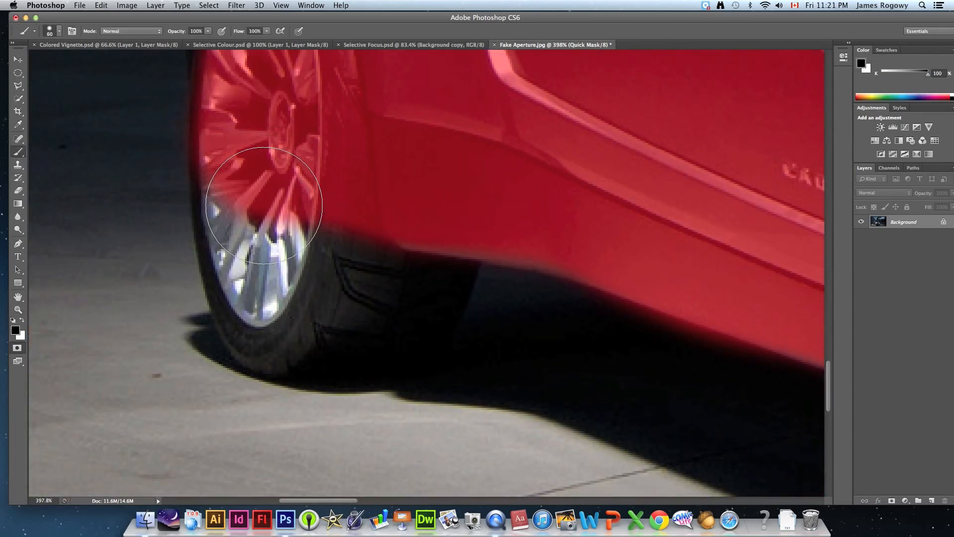
mouse_move(229, 208)
mouse_down()
mouse_move(247, 243)
mouse_move(249, 300)
mouse_move(262, 294)
mouse_move(260, 308)
mouse_move(302, 330)
mouse_move(362, 329)
mouse_move(410, 298)
mouse_move(440, 223)
mouse_move(336, 254)
mouse_move(315, 213)
mouse_move(223, 170)
mouse_move(263, 361)
mouse_up()
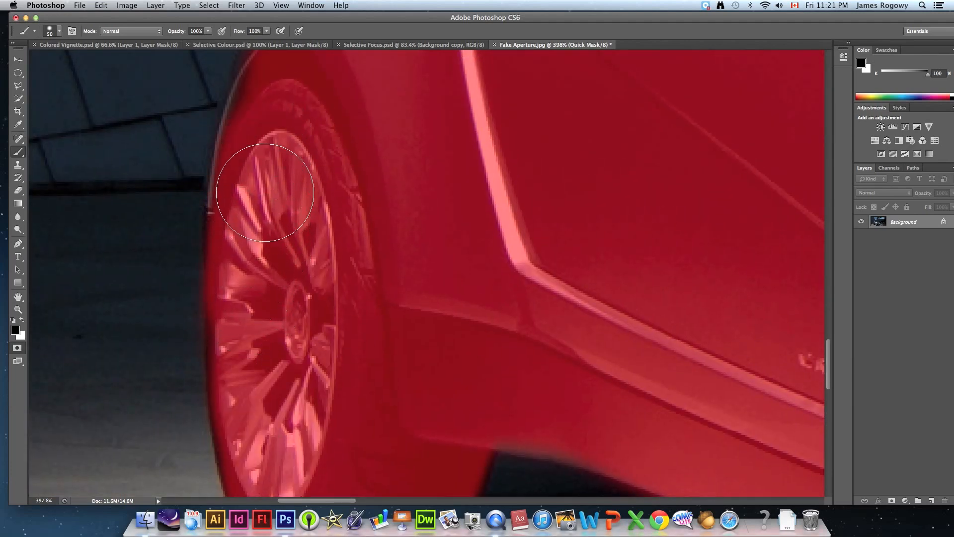
drag(257, 287, 252, 343)
Step: Touch up the mask's edge along the rear fender, tail, roofline and far side of the hood
scroll(253, 343, up, 8)
scroll(241, 366, right, 2)
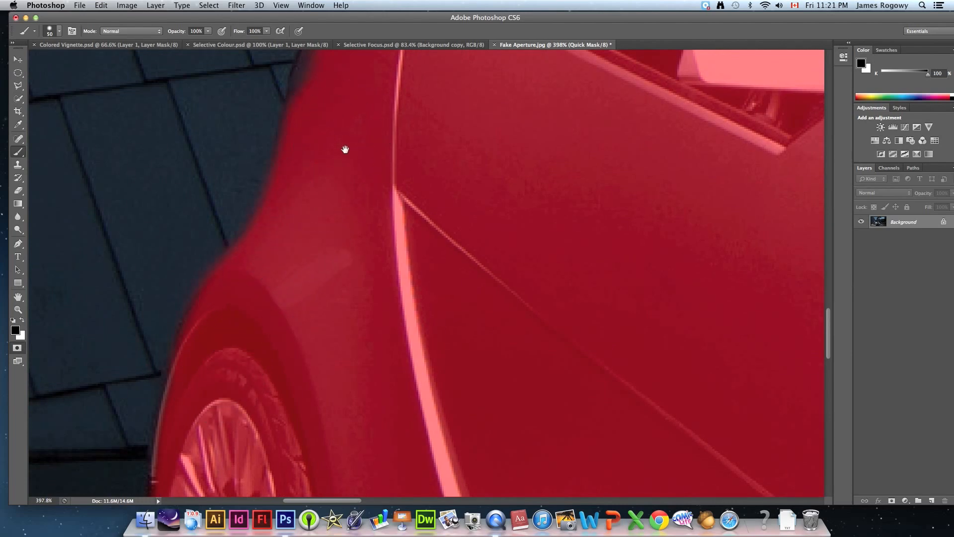
scroll(304, 336, up, 10)
mouse_move(287, 333)
mouse_down()
mouse_move(266, 404)
mouse_move(372, 177)
mouse_up()
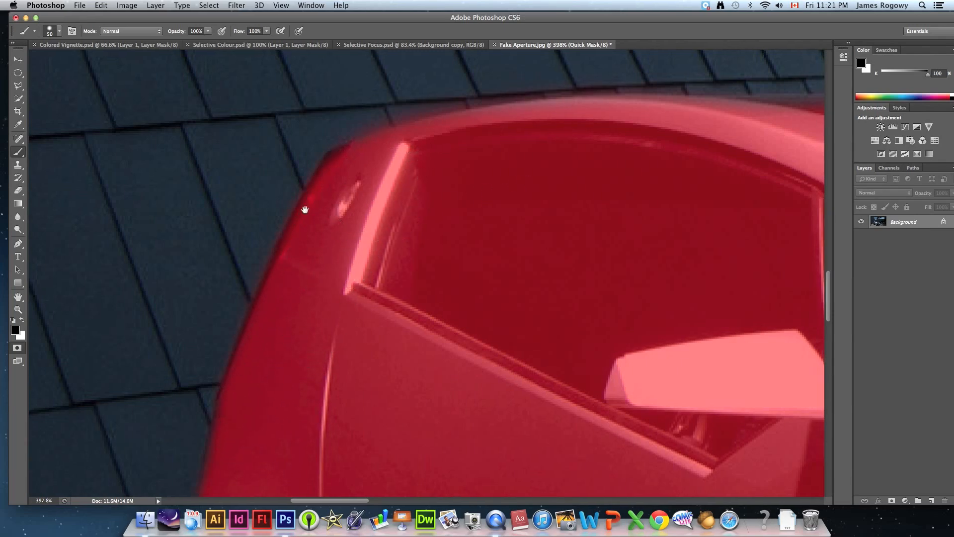
scroll(571, 211, right, 10)
mouse_move(287, 171)
mouse_down()
mouse_move(225, 198)
mouse_move(324, 184)
mouse_move(430, 188)
mouse_up()
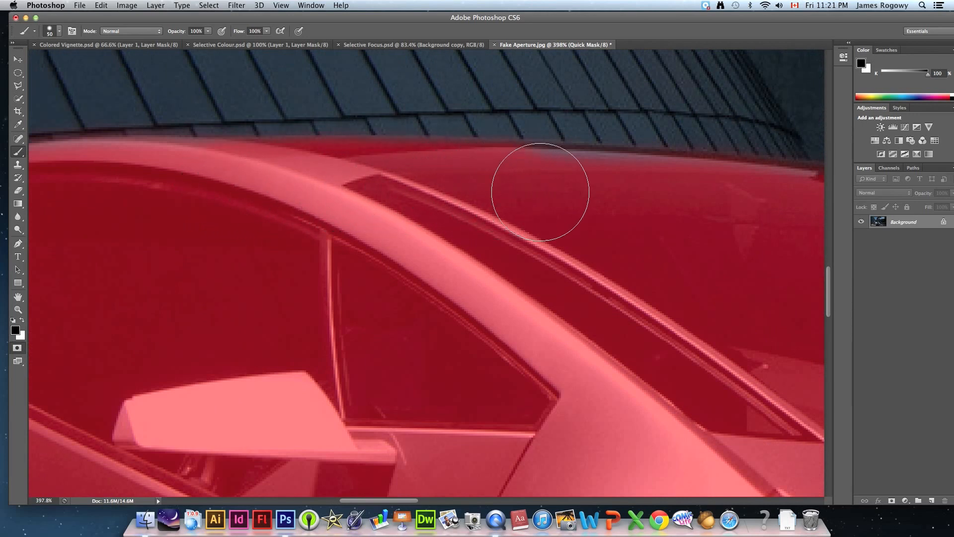
scroll(580, 261, right, 10)
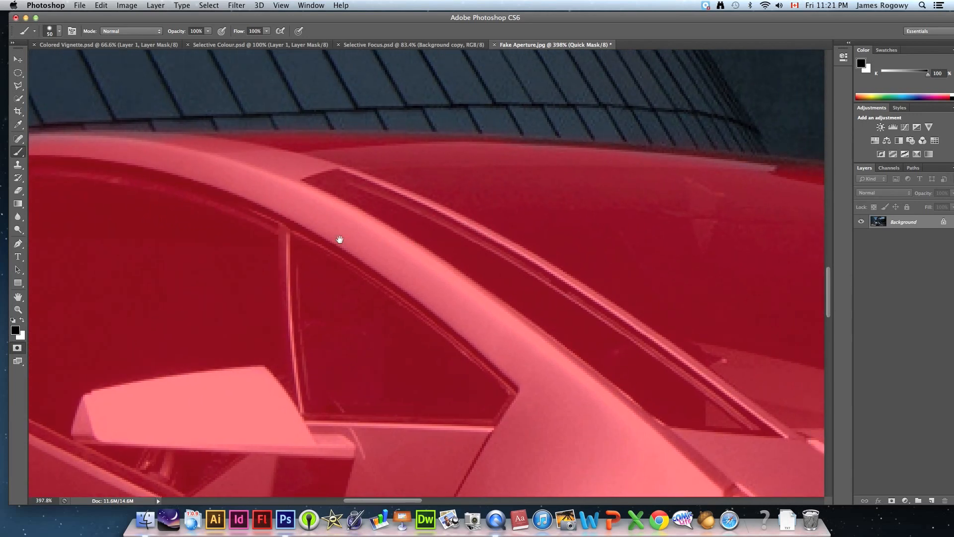
scroll(308, 211, down, 10)
scroll(309, 212, right, 5)
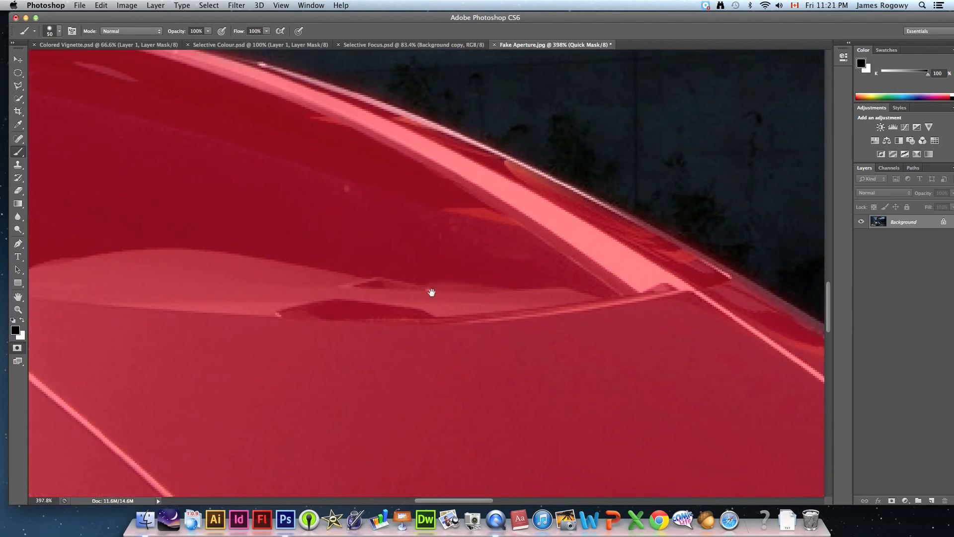
scroll(470, 296, up, 3)
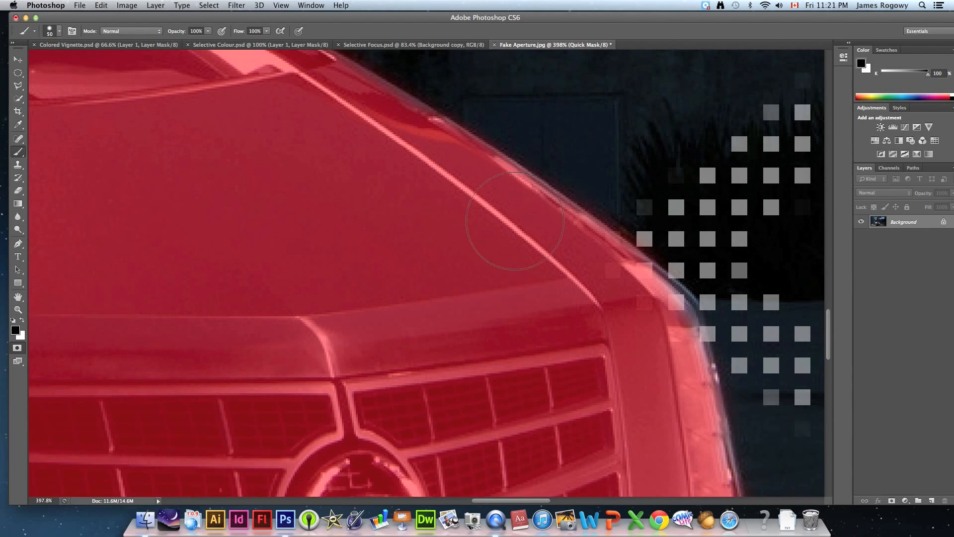
Step: Fill in the mask's edge along the far headlight and around the corner of the front bumper
mouse_move(657, 328)
mouse_down()
mouse_move(528, 277)
mouse_move(398, 164)
mouse_move(378, 124)
mouse_up()
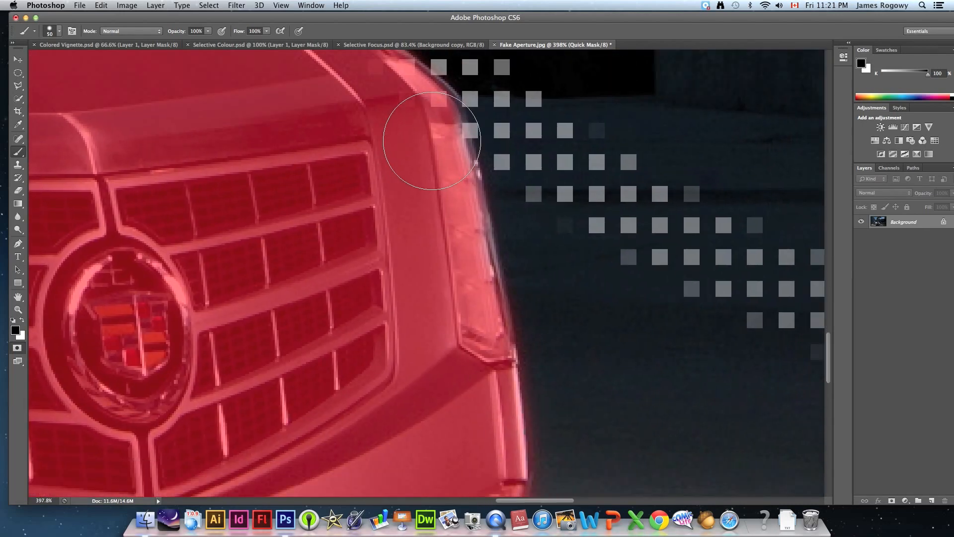
drag(448, 238, 457, 384)
drag(390, 197, 380, 30)
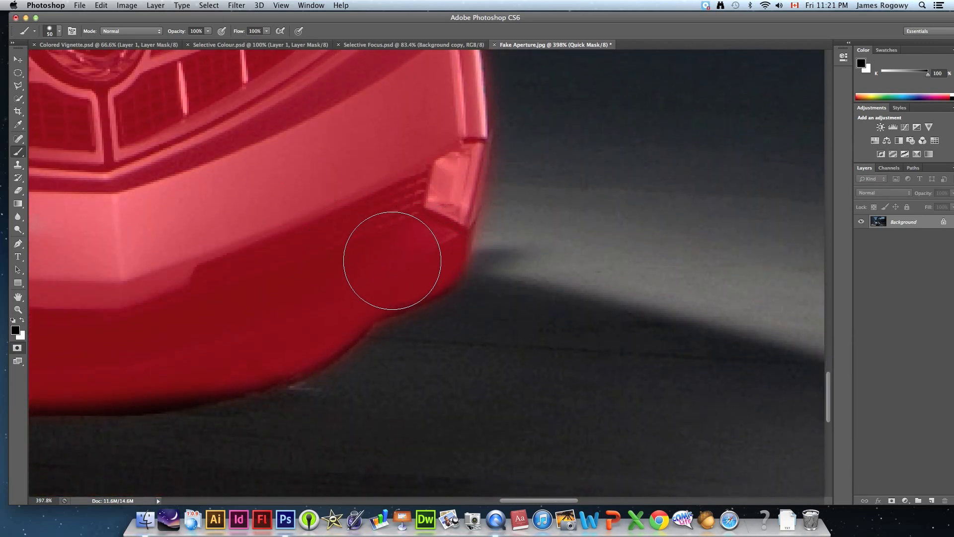
drag(211, 258, 498, 234)
mouse_move(511, 282)
mouse_down()
mouse_move(502, 301)
mouse_move(509, 321)
mouse_move(509, 310)
mouse_move(505, 319)
mouse_move(430, 326)
mouse_move(213, 320)
mouse_up()
drag(215, 257, 564, 260)
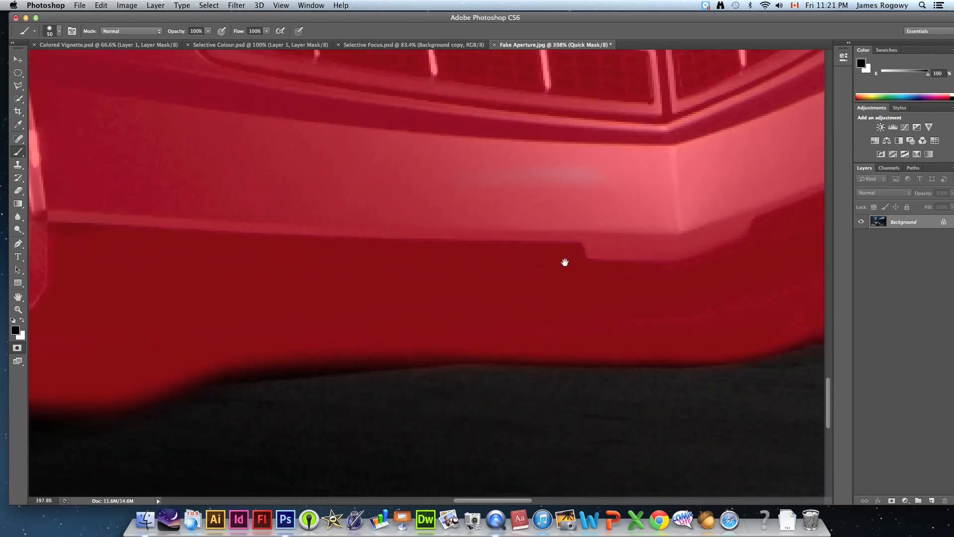
Step: Complete the mask along the underside of the front bumper and over the bottom of the front tire
mouse_move(357, 343)
mouse_down()
mouse_move(513, 332)
mouse_move(635, 308)
mouse_up()
drag(198, 277, 692, 198)
drag(342, 280, 343, 185)
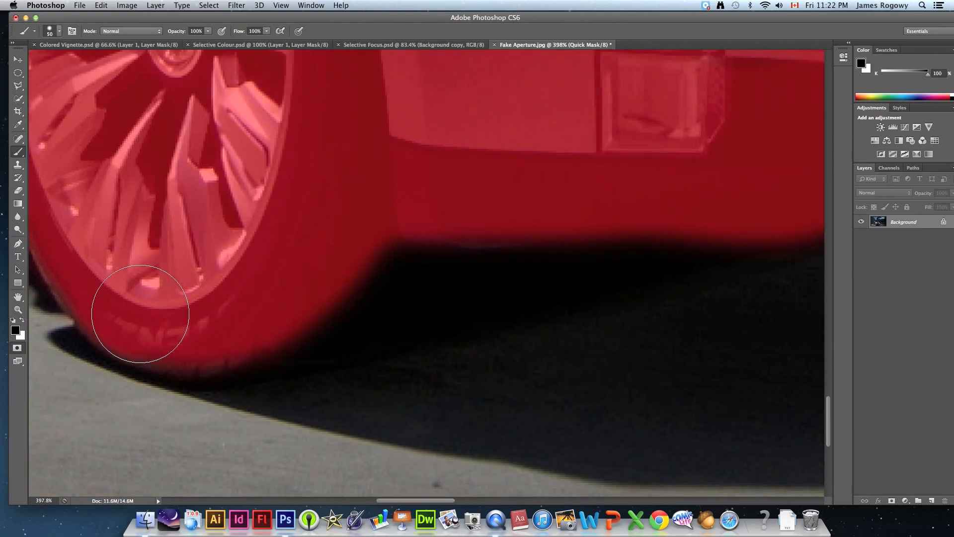
mouse_move(209, 330)
mouse_down()
mouse_move(390, 314)
mouse_move(418, 287)
mouse_move(430, 228)
mouse_move(325, 260)
mouse_up()
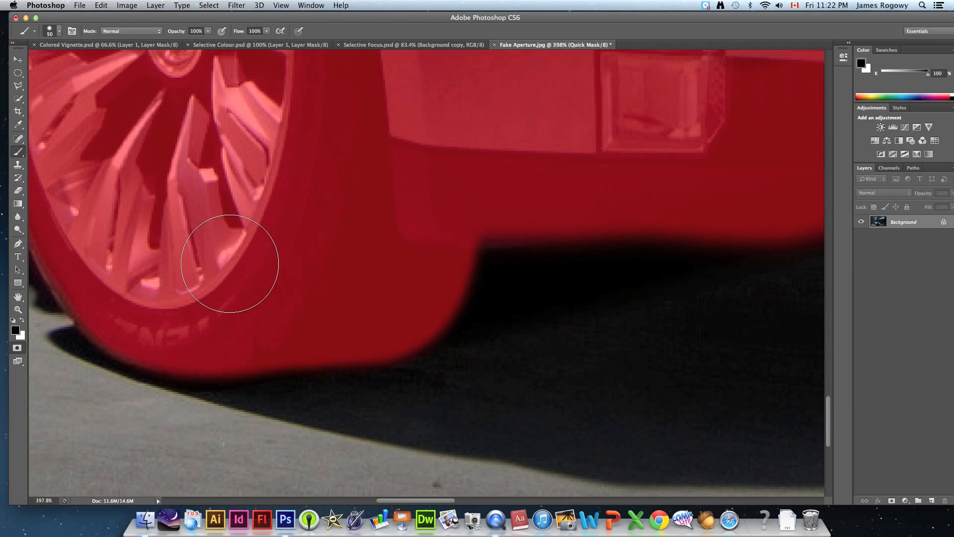
Step: Check the mask over the whole car, then exit Quick Mask mode to convert it into a selection
key(super+0)
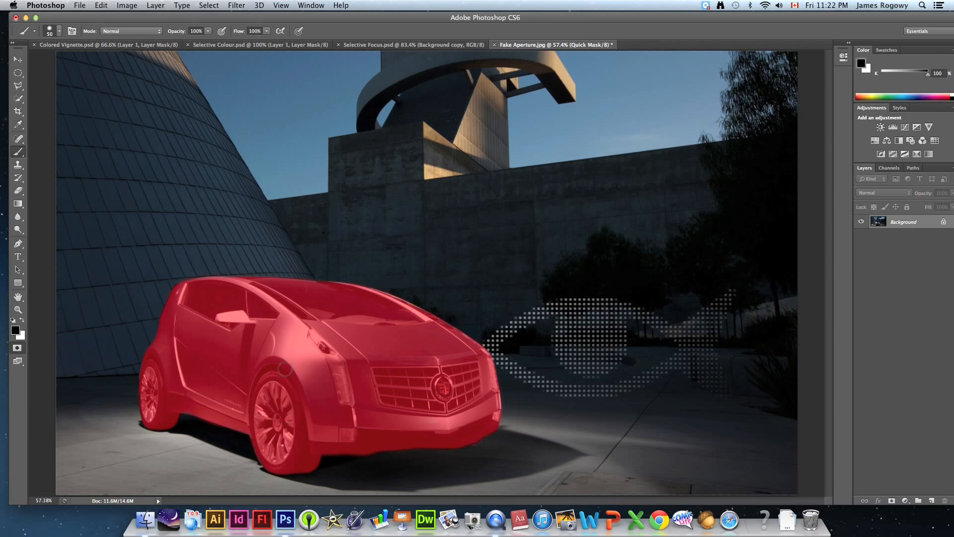
click(19, 310)
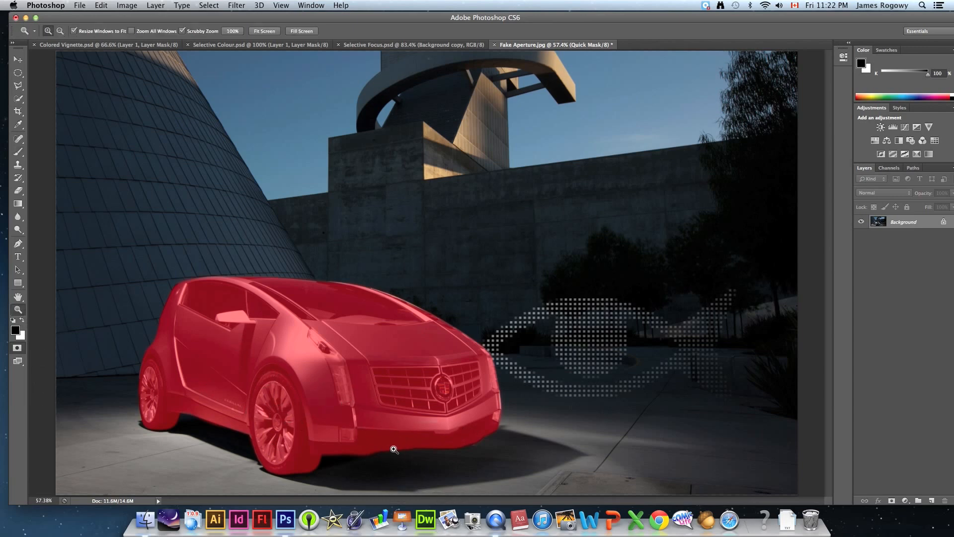
click(342, 394)
click(342, 394)
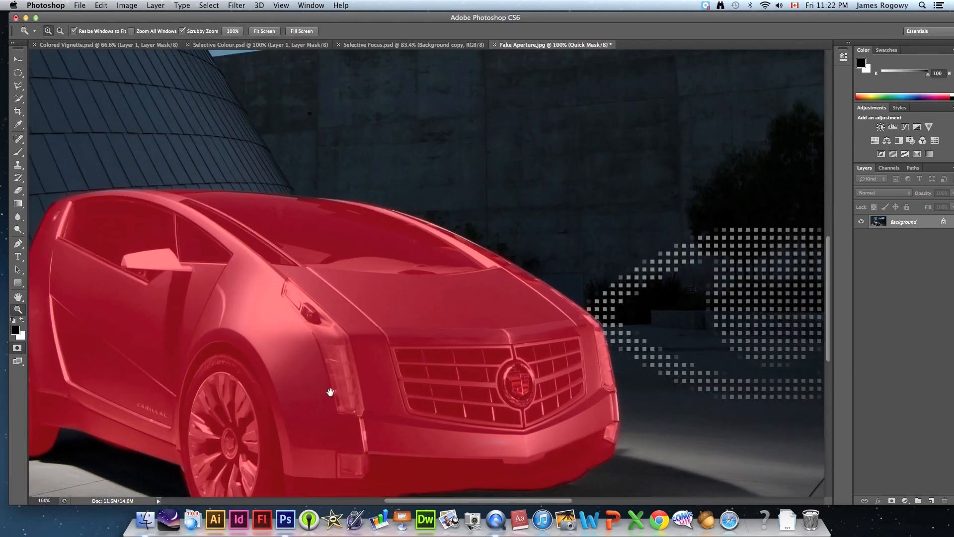
click(330, 392)
drag(427, 335, 441, 307)
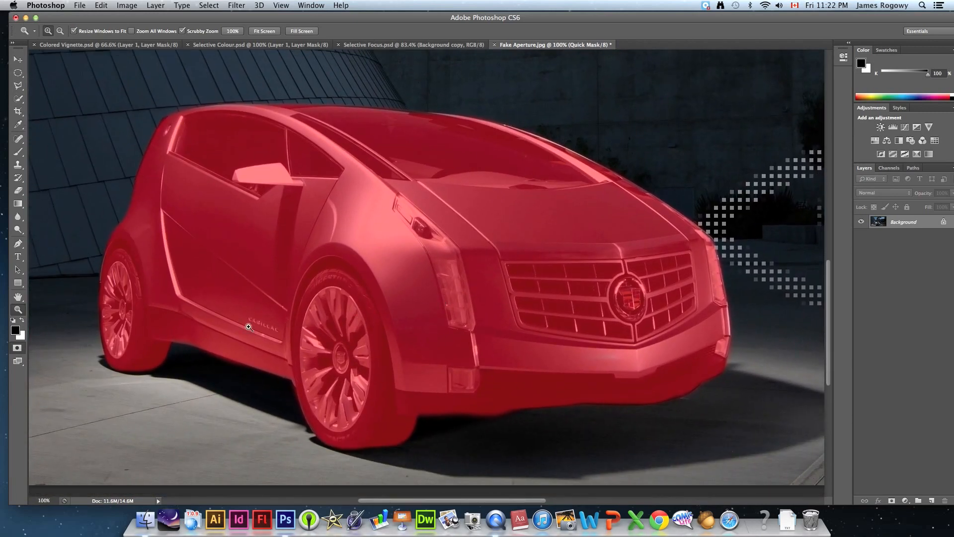
click(18, 349)
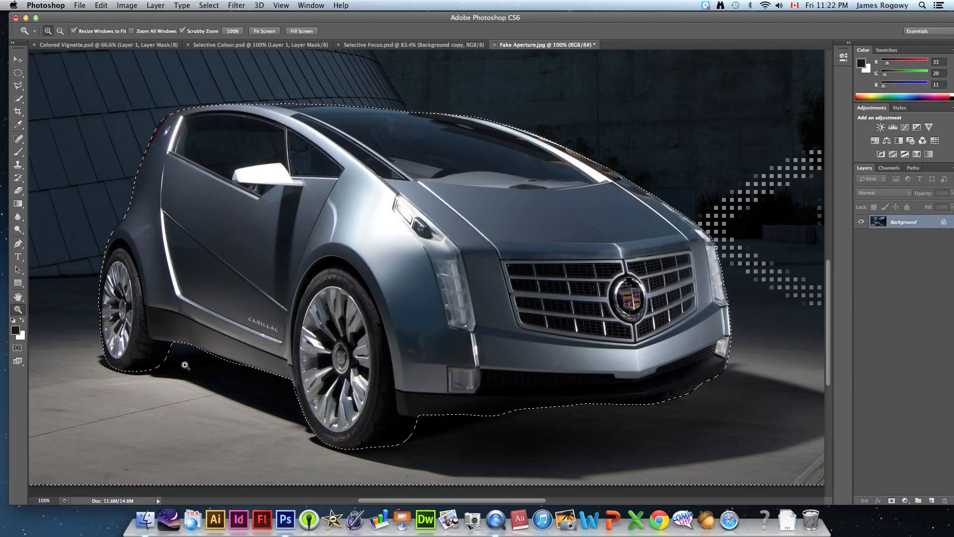
Step: Invert the selection so that only the car is selected
key(super+0)
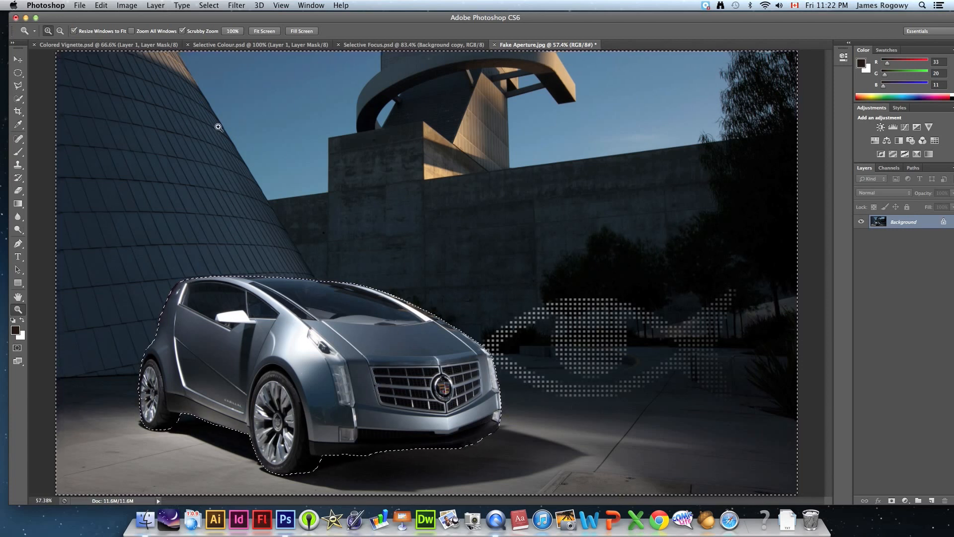
click(209, 5)
click(214, 47)
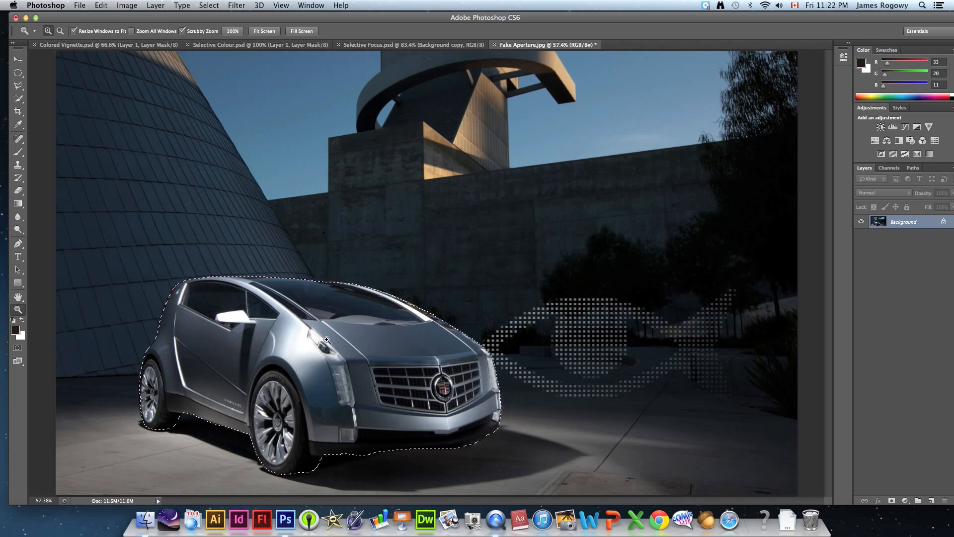
Step: Save the car selection as a new channel named CAR
click(209, 5)
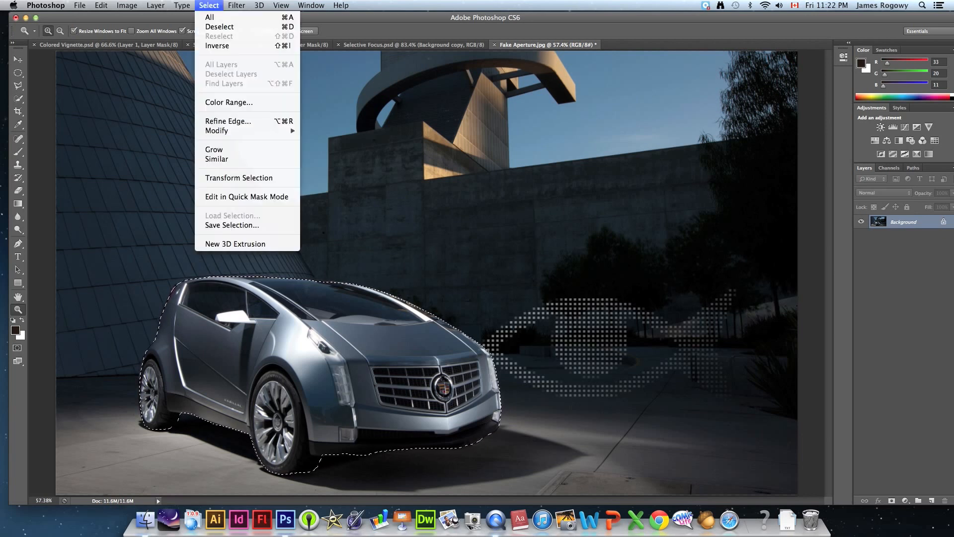
click(226, 224)
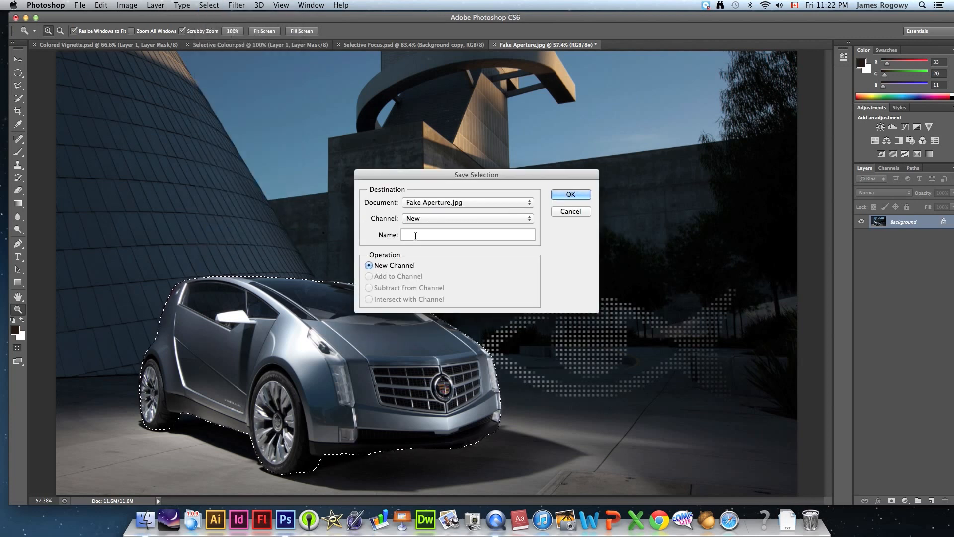
text(CAR)
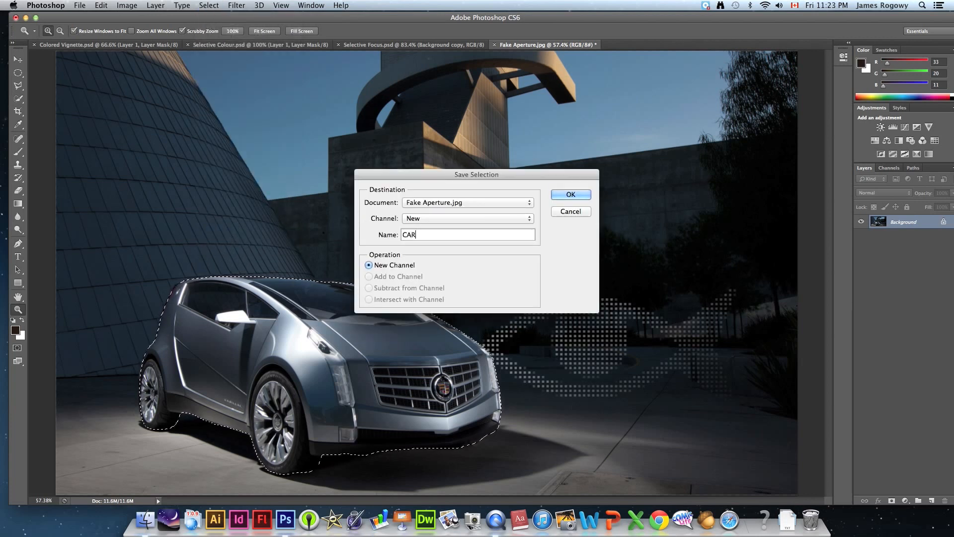
click(571, 196)
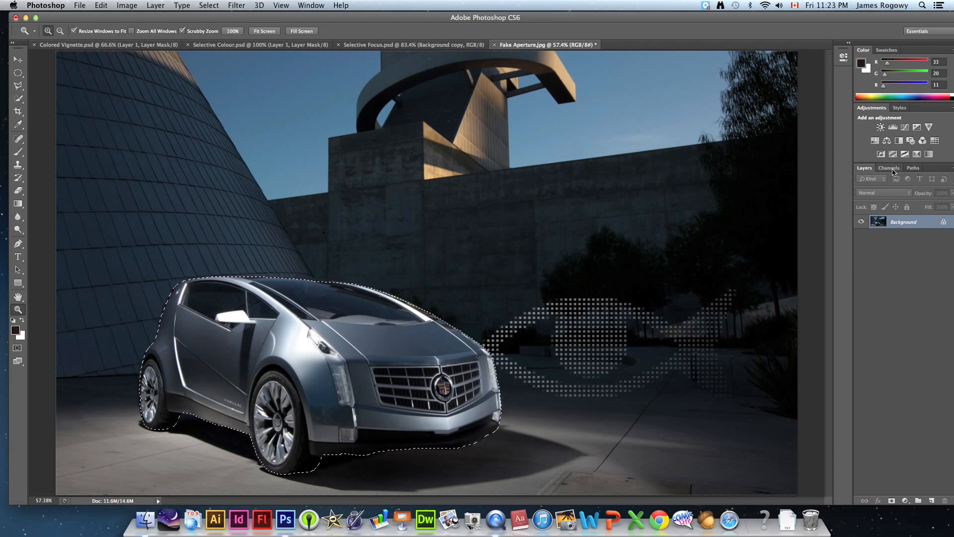
Step: View the saved CAR channel on its own, restore the RGB view and return to the layer list
click(893, 171)
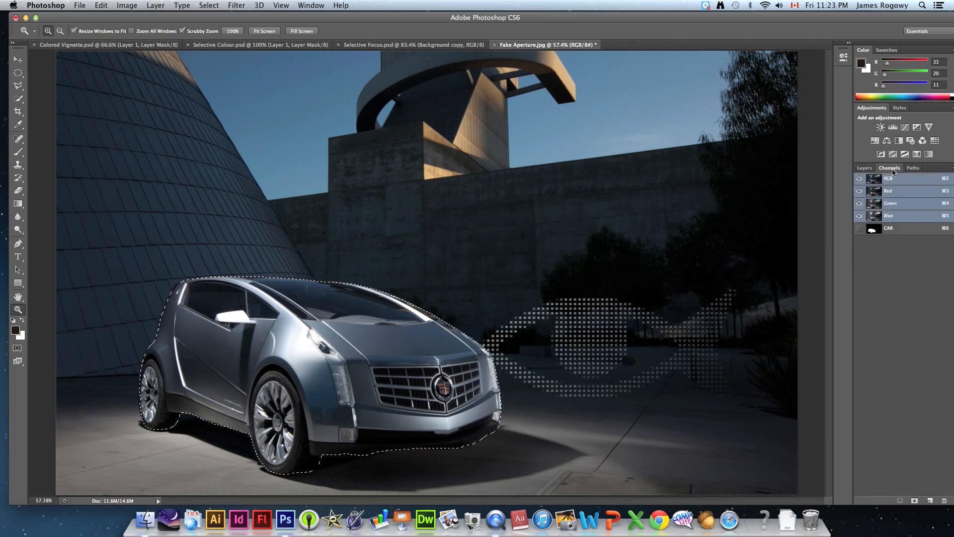
click(890, 228)
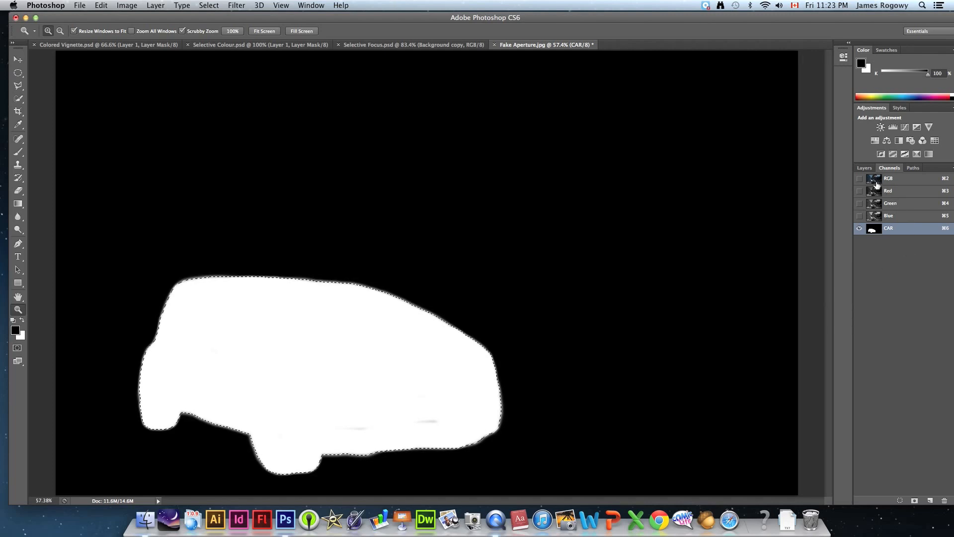
click(860, 179)
click(859, 228)
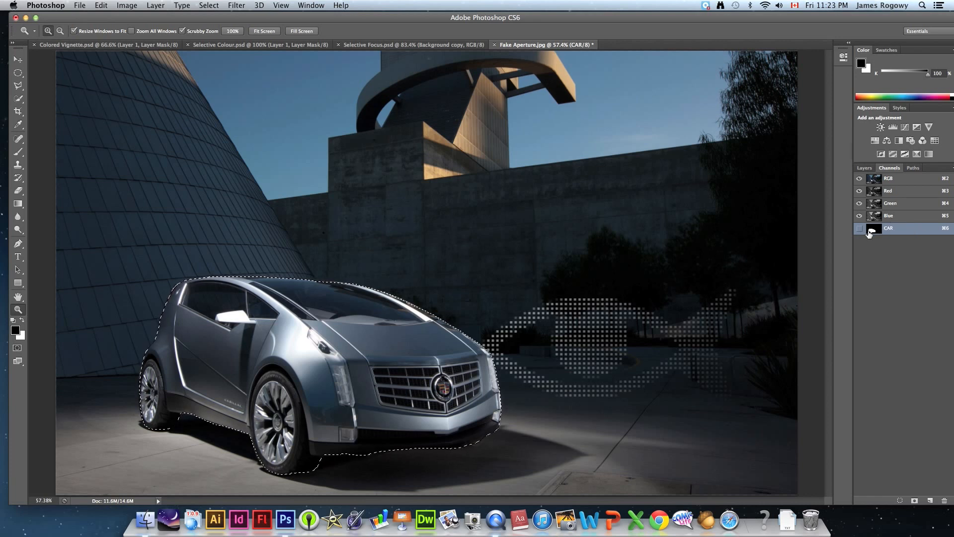
click(864, 169)
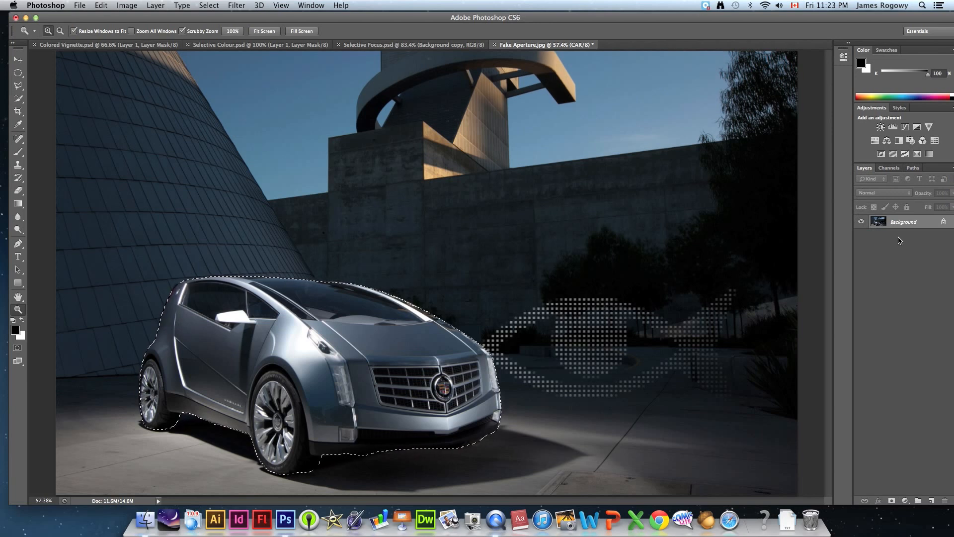
Step: Deselect the car and enter Quick Mask mode with the Gradient tool set to a linear gradient
key(super+d)
click(18, 349)
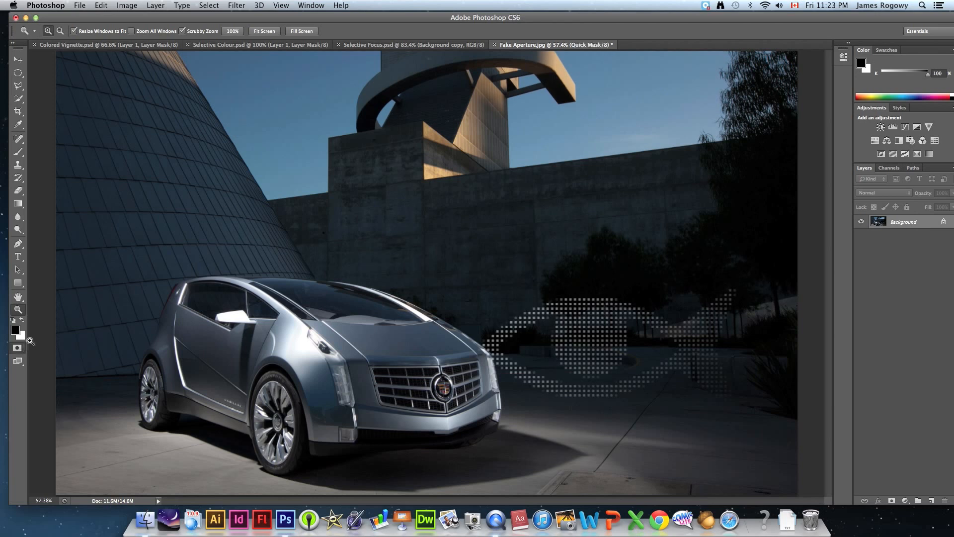
click(18, 205)
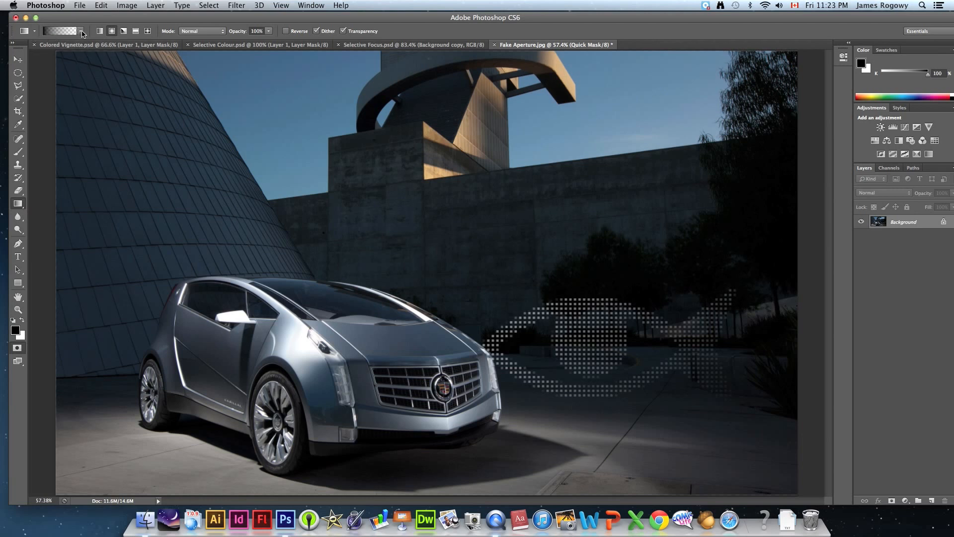
click(81, 31)
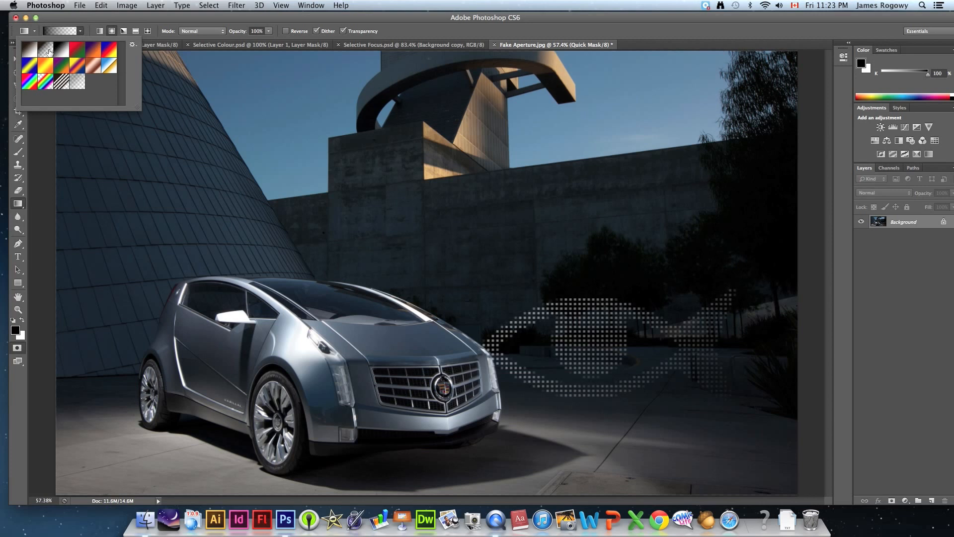
click(81, 33)
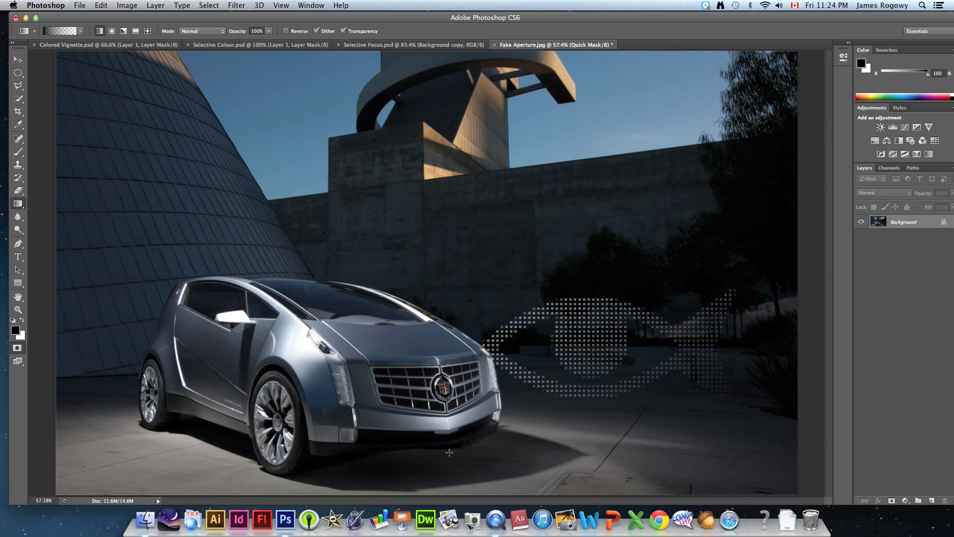
drag(513, 433, 518, 317)
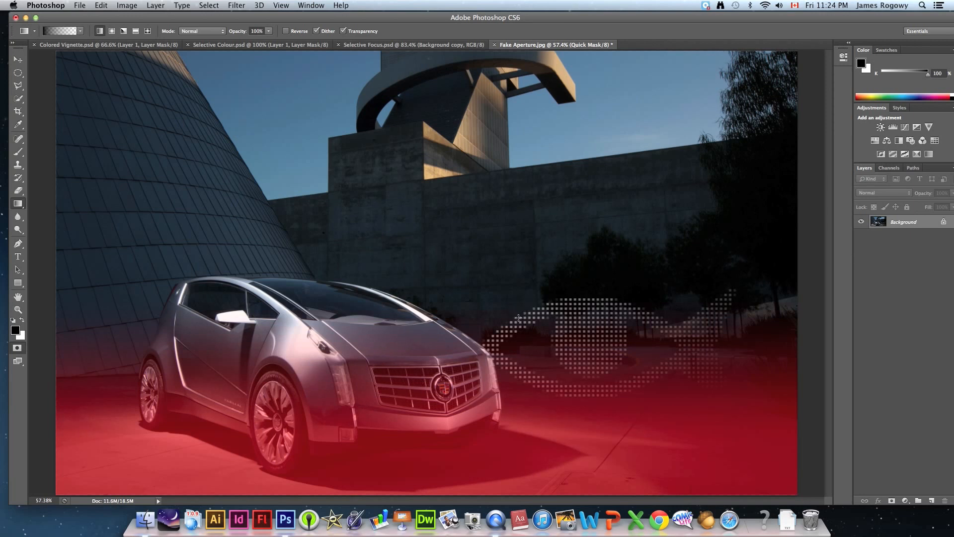
key(super+z)
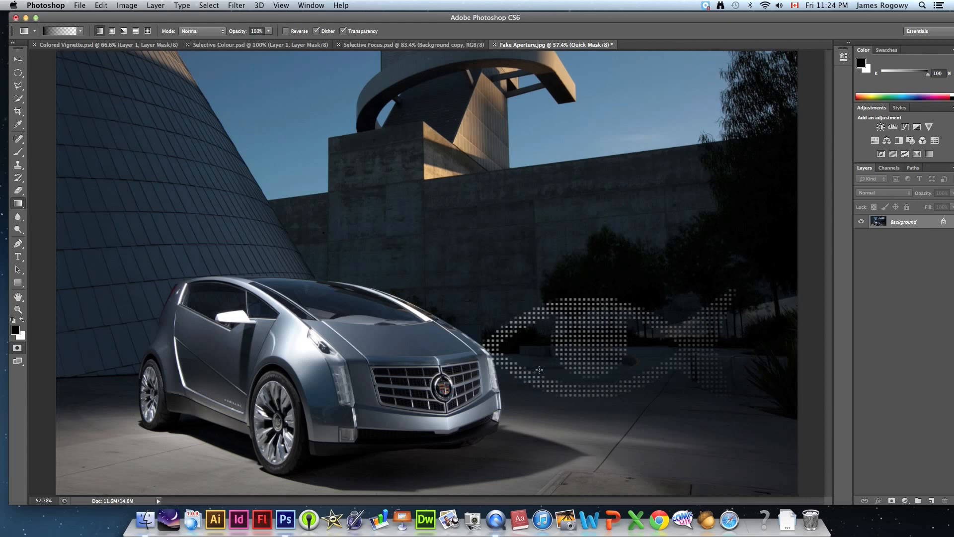
drag(537, 396, 532, 414)
drag(533, 421, 532, 421)
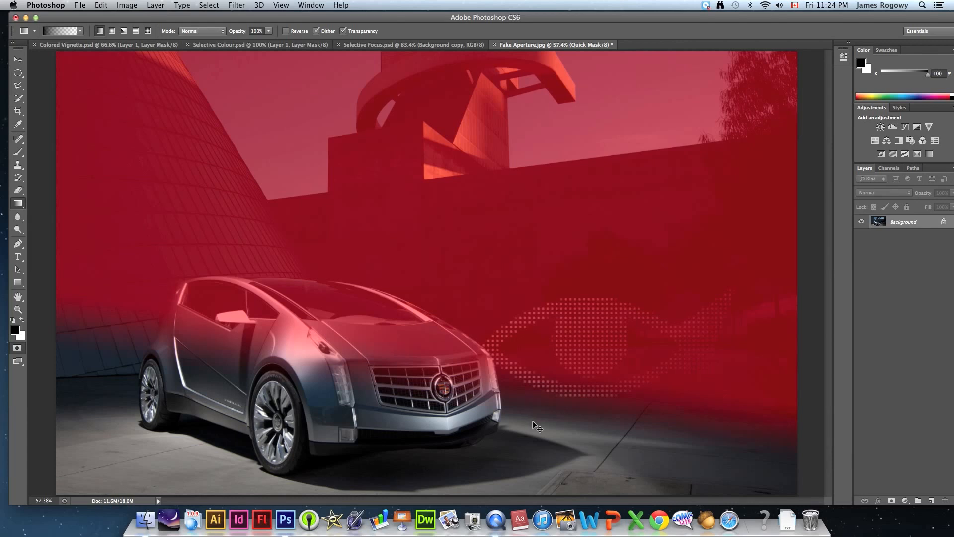
key(ctrl+z)
Step: Convert a short downward linear gradient mask, drawn at the ground's far edge beside the car, into a selection and invert it
drag(535, 391, 538, 423)
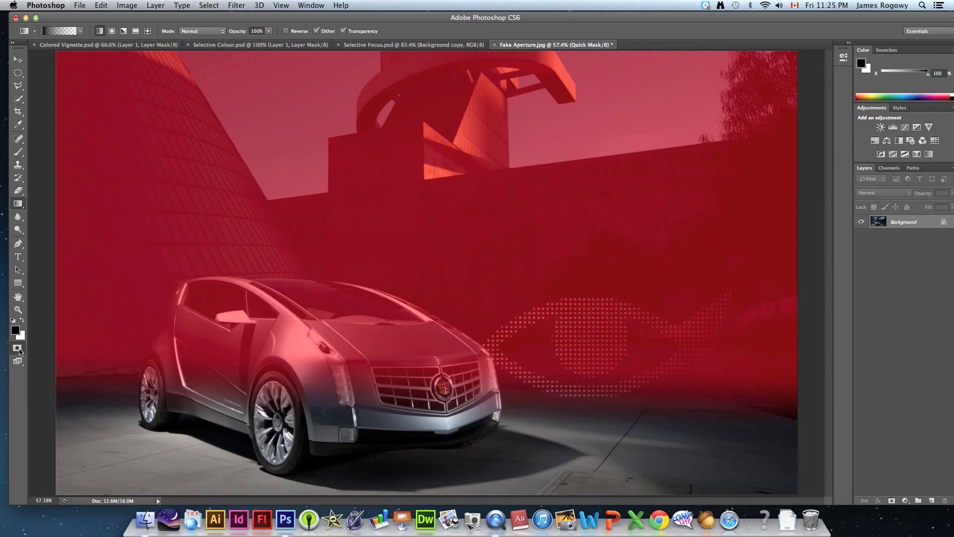
click(18, 349)
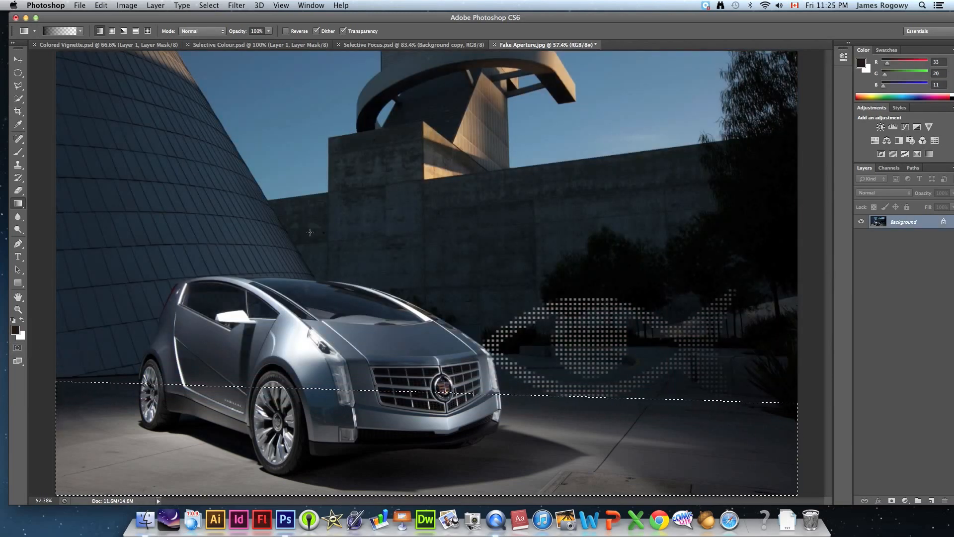
click(209, 5)
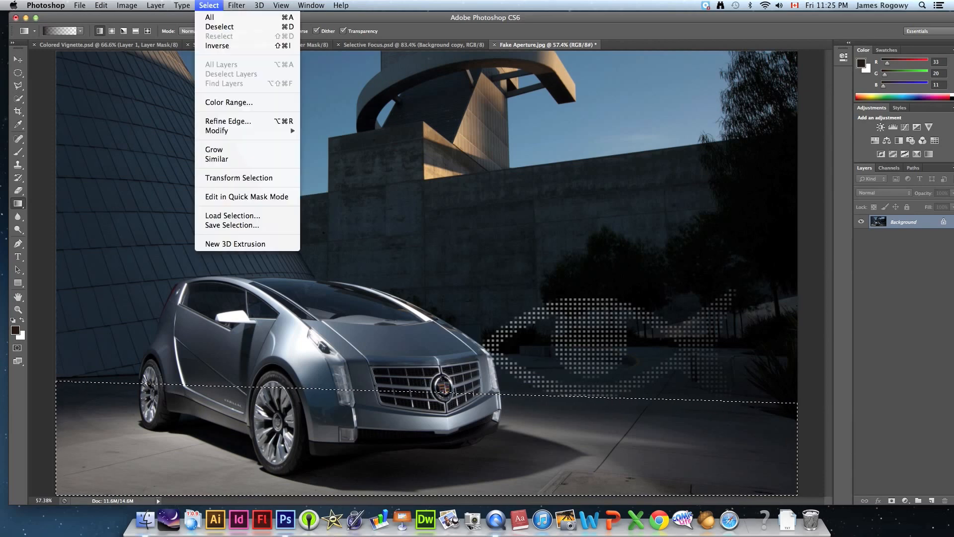
click(209, 46)
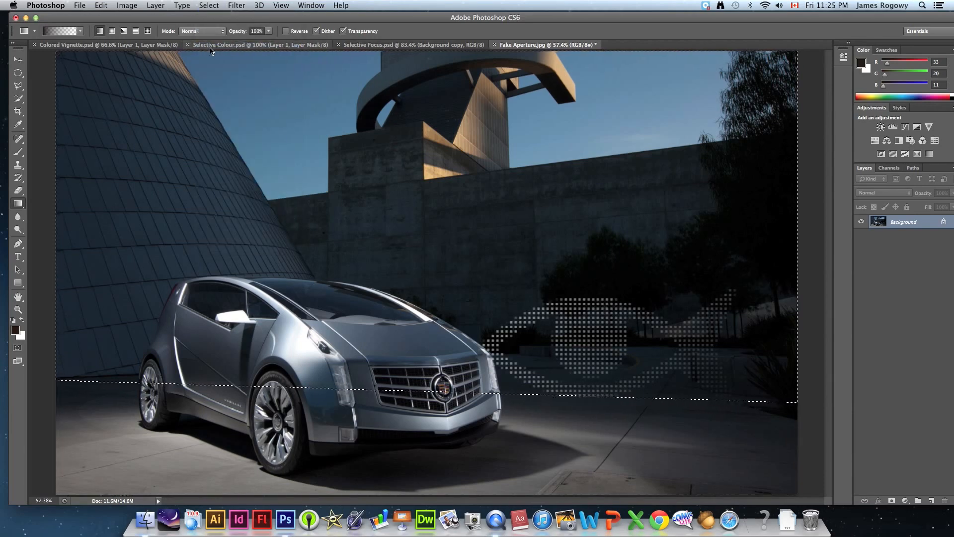
Step: Save the background selection as a new channel named Aperture
click(216, 5)
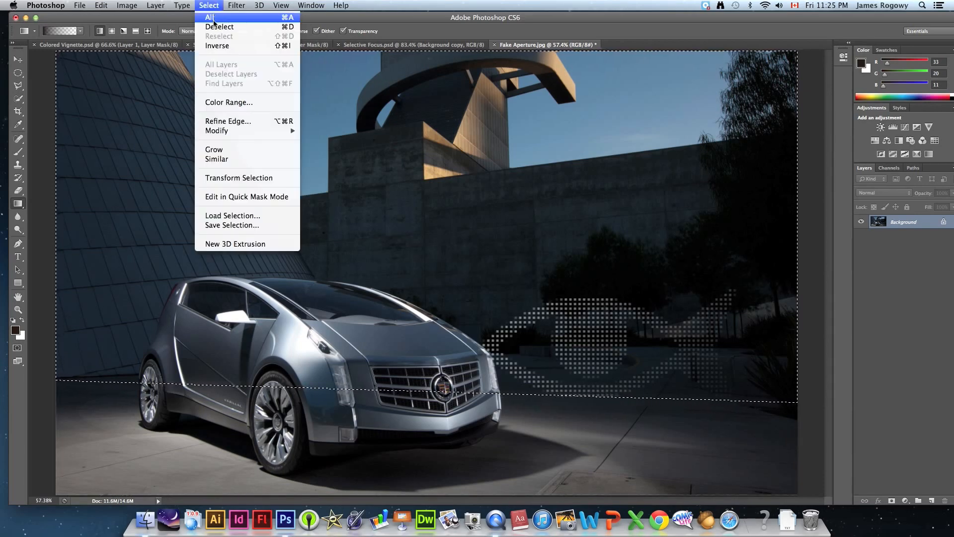
click(227, 227)
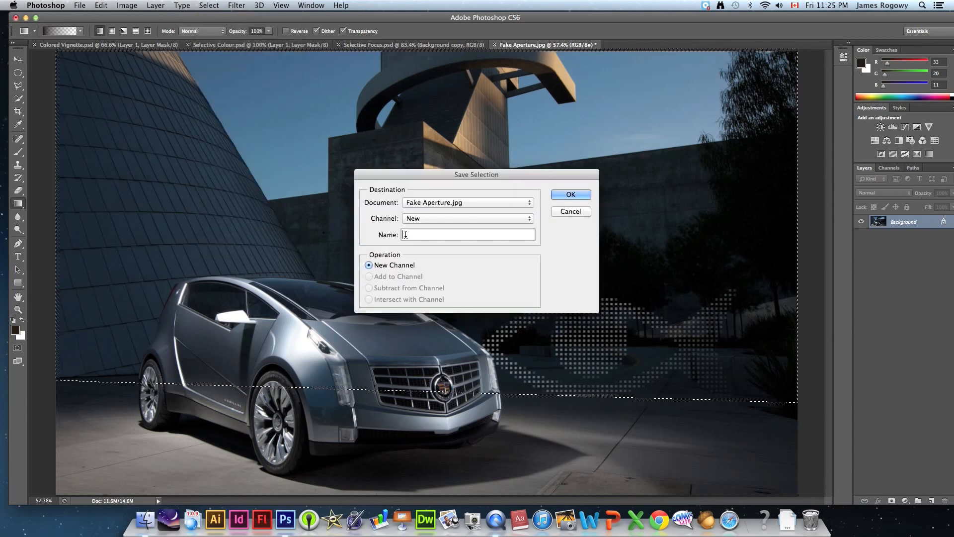
text(APert)
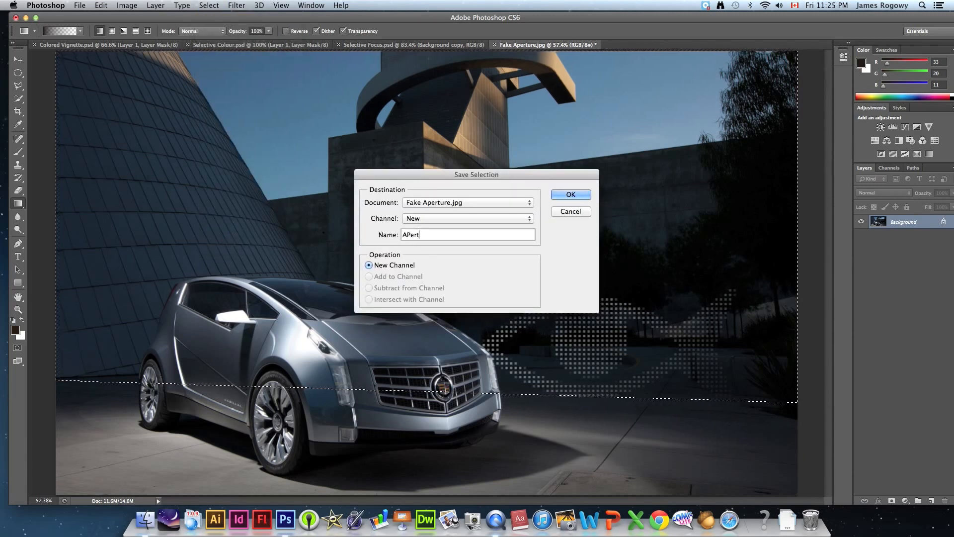
text(ure)
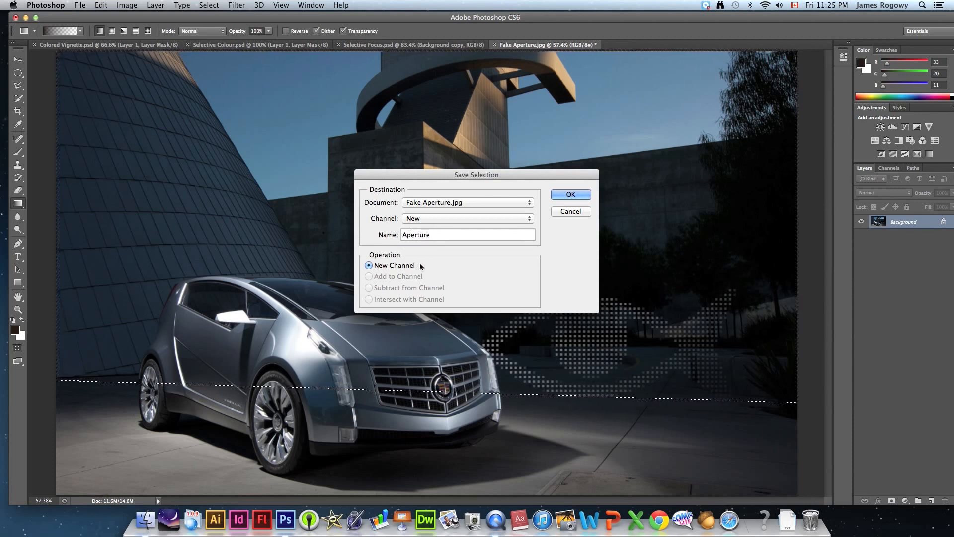
click(557, 195)
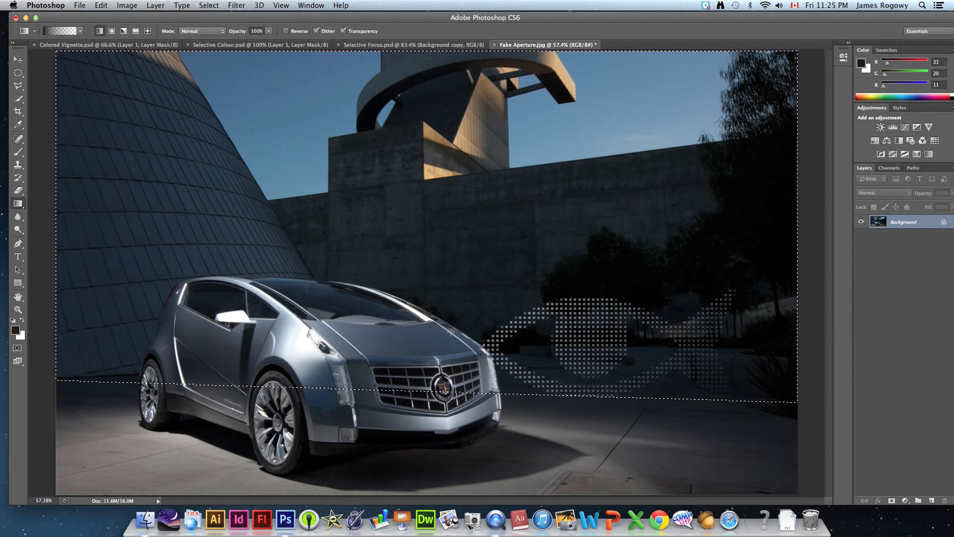
Step: Try adding the CAR channel to the selection, and subtract it so that only the background behind the car is selected
click(887, 168)
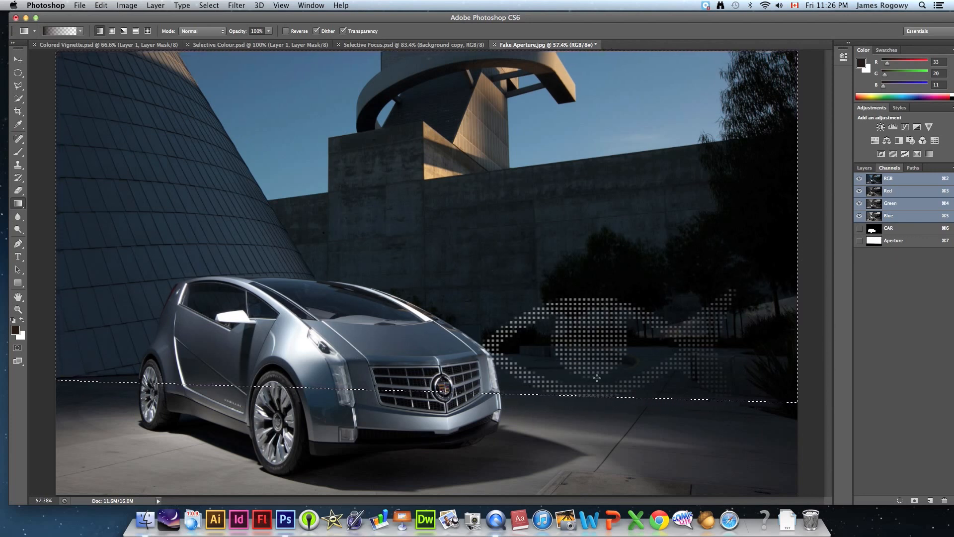
shift+super+click(873, 231)
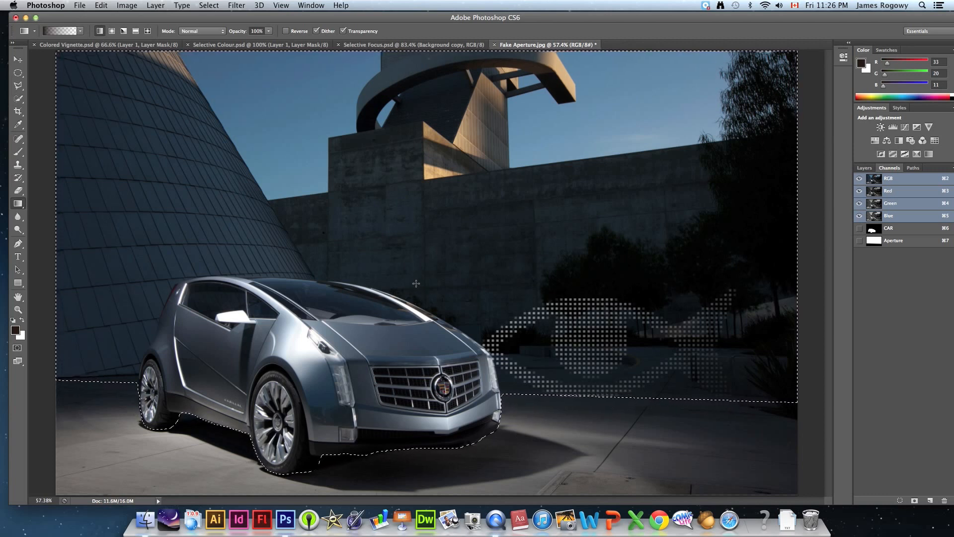
click(235, 5)
mouse_move(318, 122)
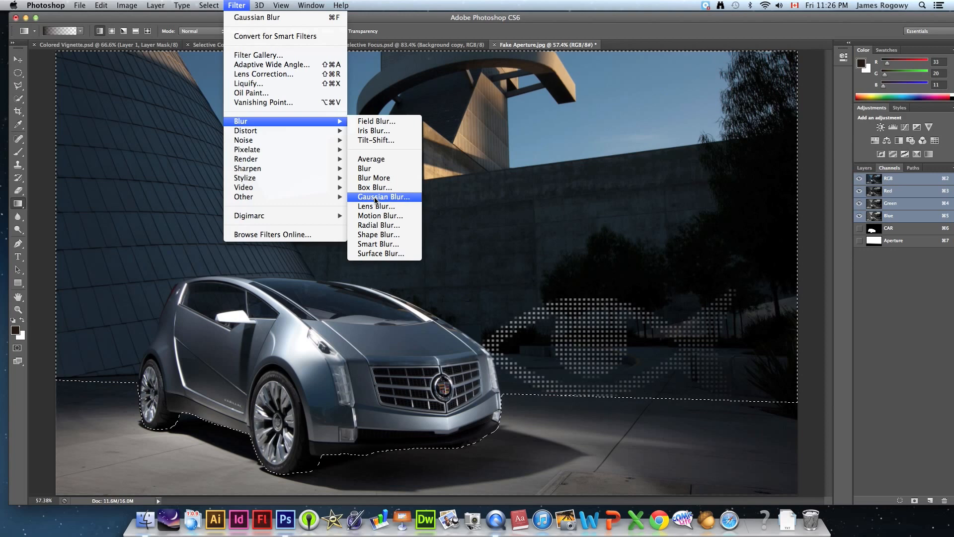
click(449, 193)
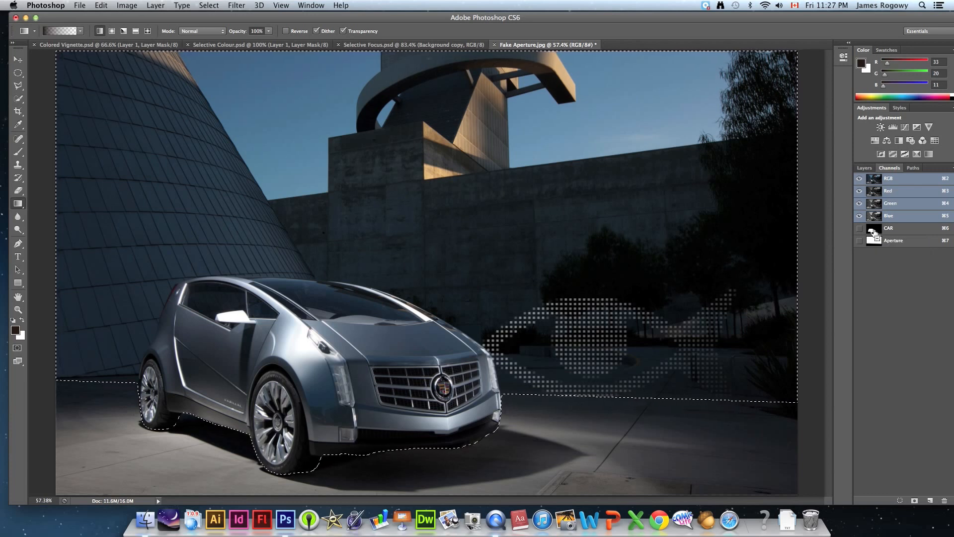
alt+super+click(873, 230)
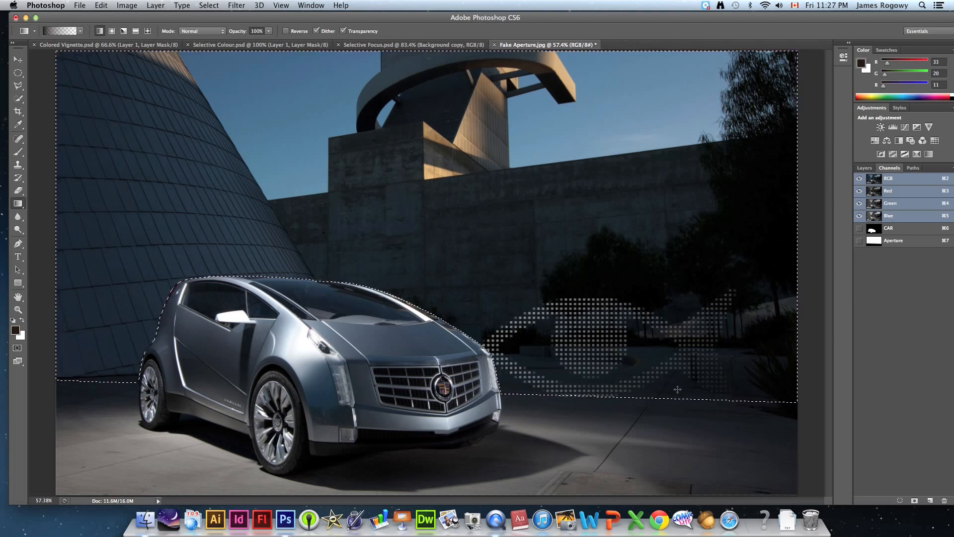
Step: Duplicate the Background layer with the default name Background copy
click(866, 168)
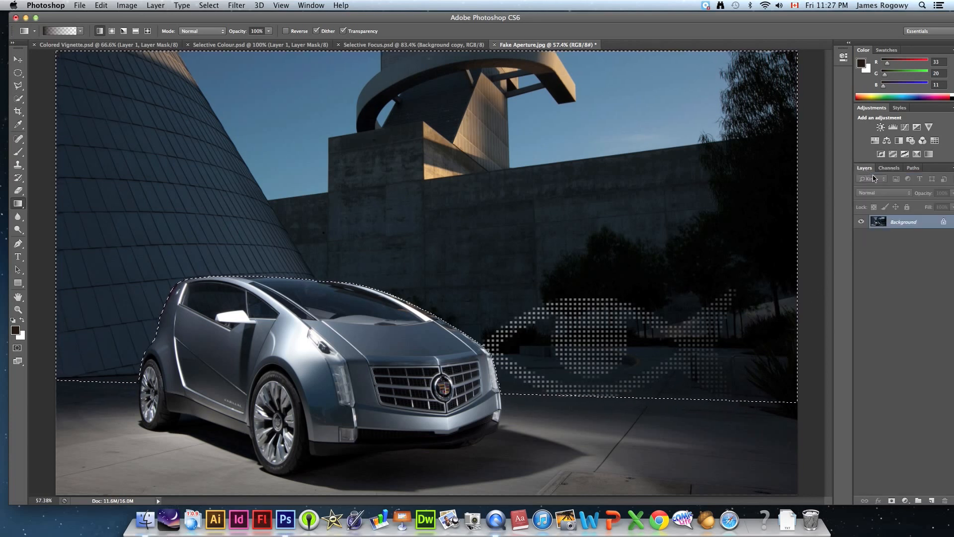
right_click(902, 224)
click(864, 243)
click(574, 216)
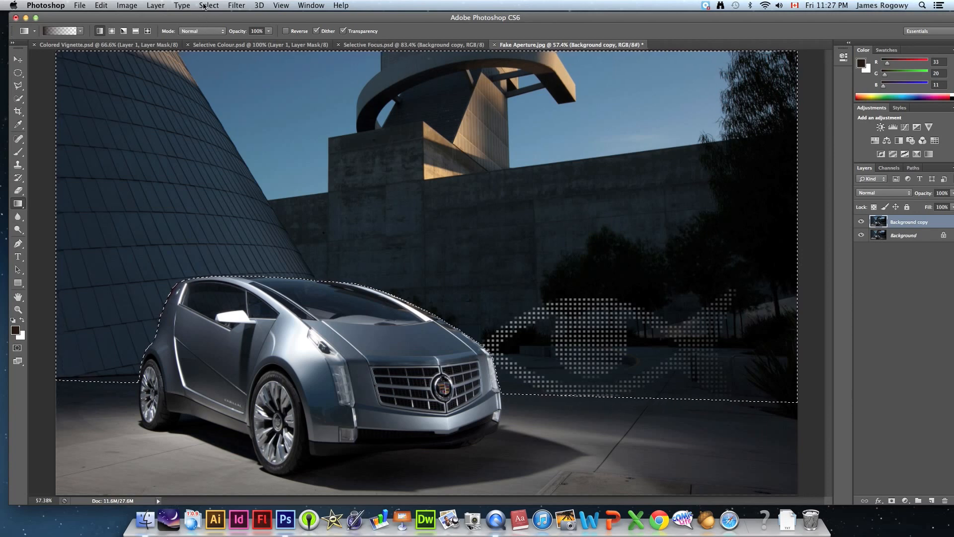
Step: Apply a Gaussian Blur with a radius of 9.9 pixels to the selected background on the Background copy layer, and deselect
click(236, 5)
mouse_move(262, 121)
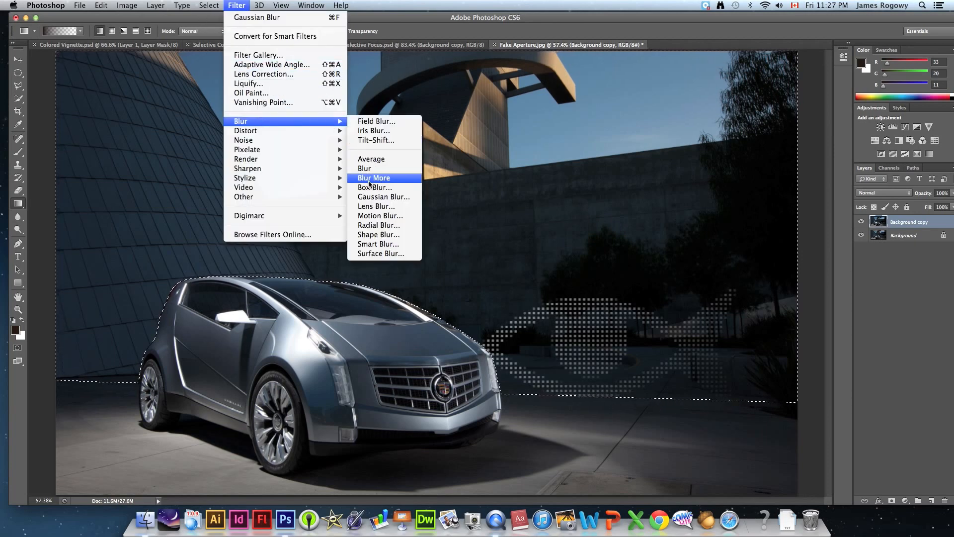
click(362, 195)
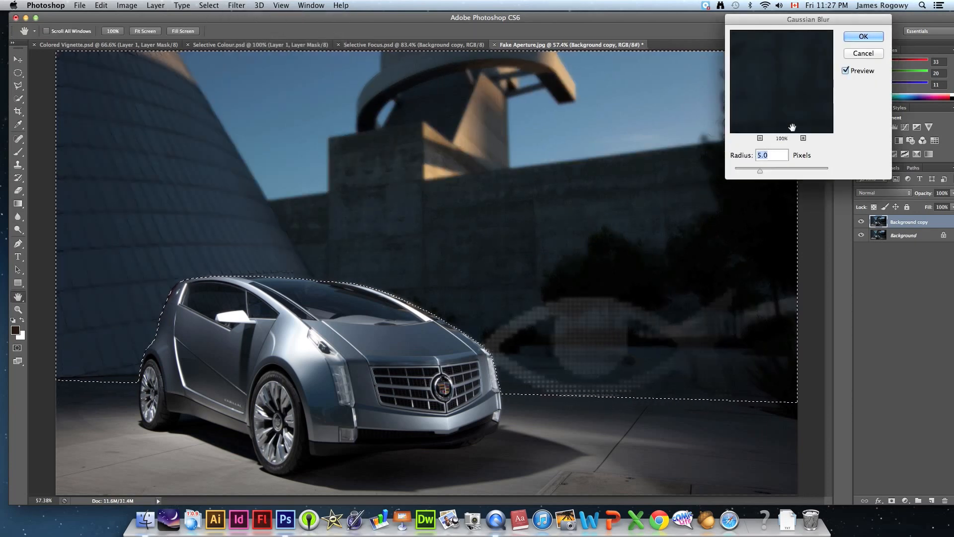
drag(759, 175, 778, 172)
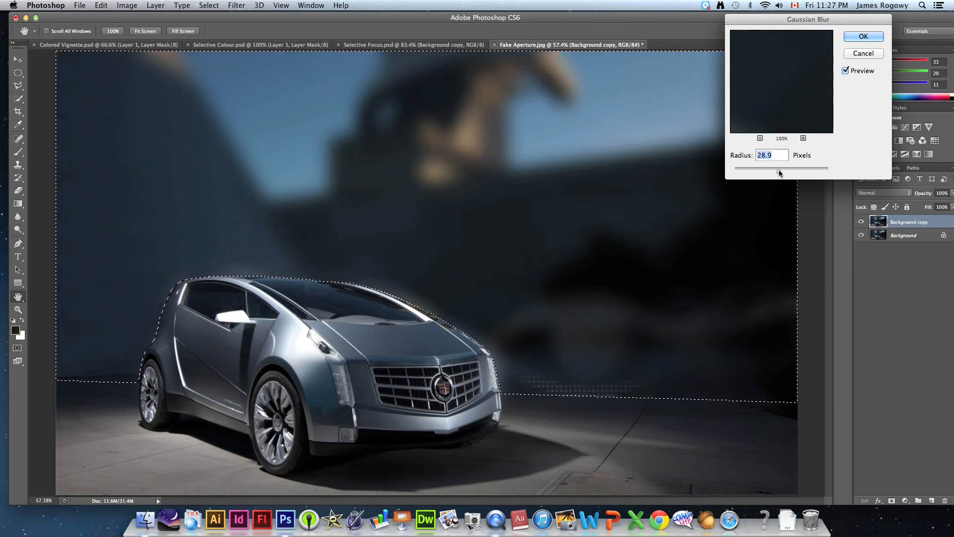
drag(776, 172, 772, 170)
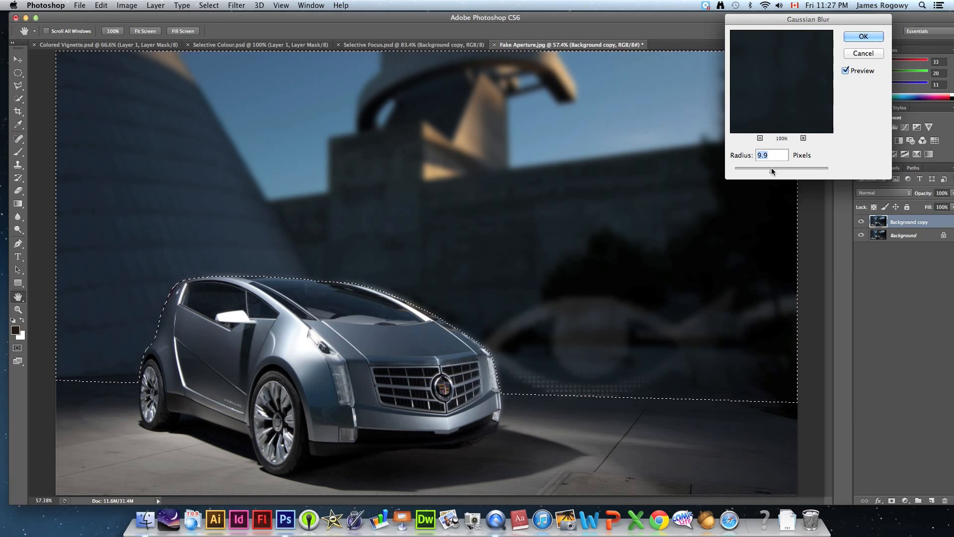
click(852, 37)
key(g)
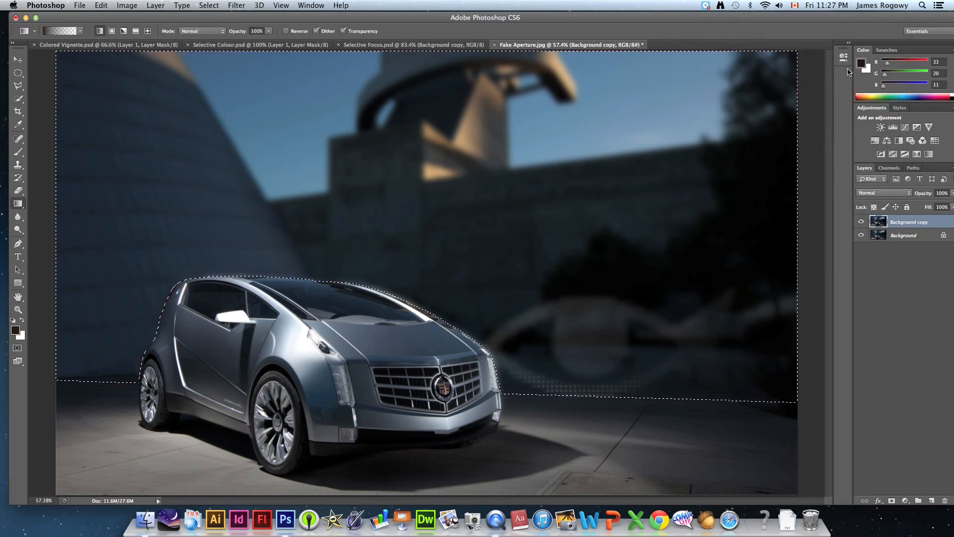
key(super+d)
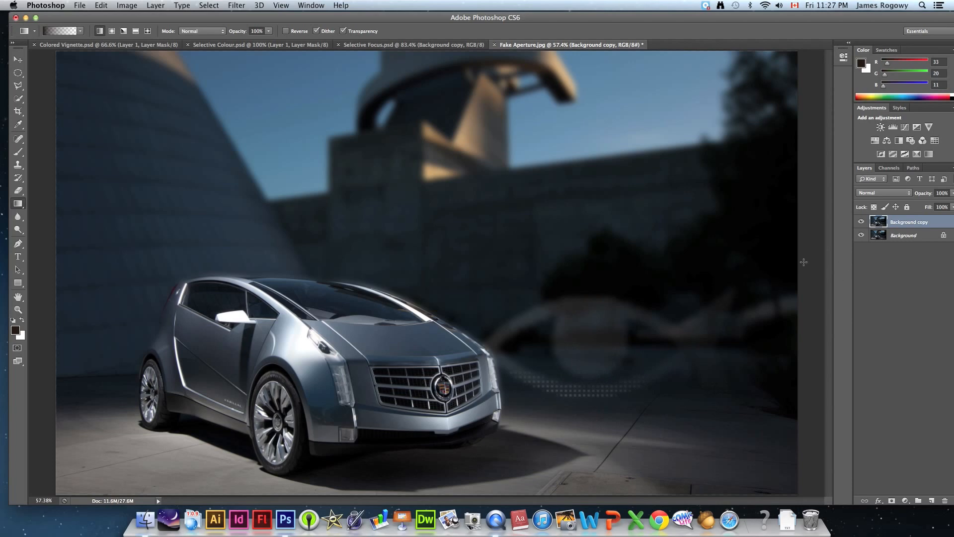
Step: Compare the blurred and original backgrounds by toggling the visibility of the Background copy layer
click(862, 223)
click(861, 223)
click(862, 222)
click(861, 222)
click(861, 222)
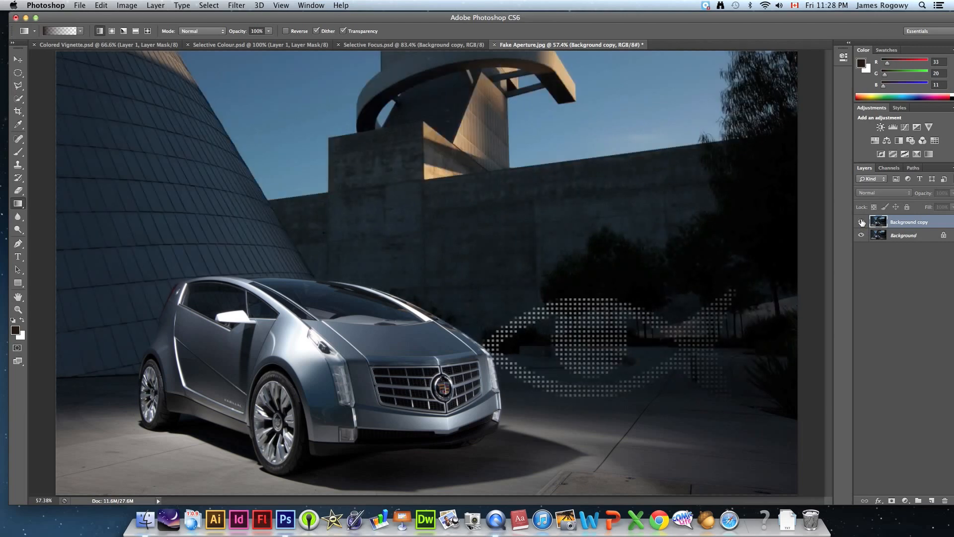
click(862, 222)
click(862, 222)
click(862, 223)
click(862, 222)
click(862, 222)
click(862, 222)
click(861, 223)
click(862, 222)
click(862, 223)
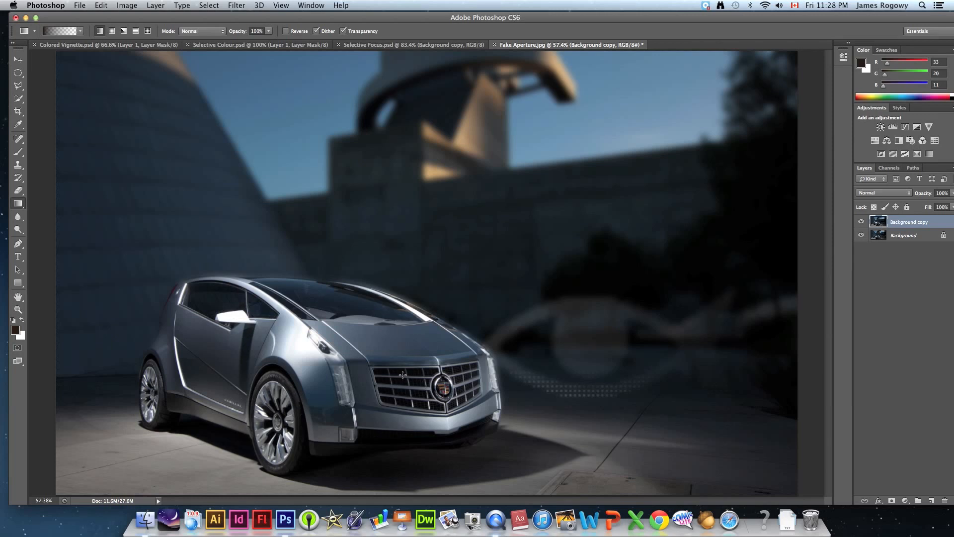
Step: Load the CAR channel as a selection and invert it to select everything around the car
click(889, 168)
super+click(874, 232)
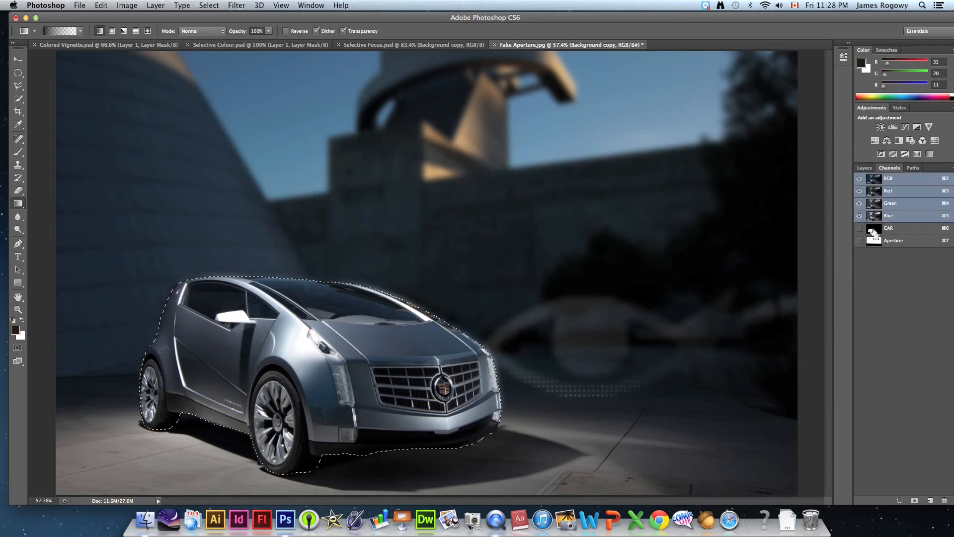
click(865, 168)
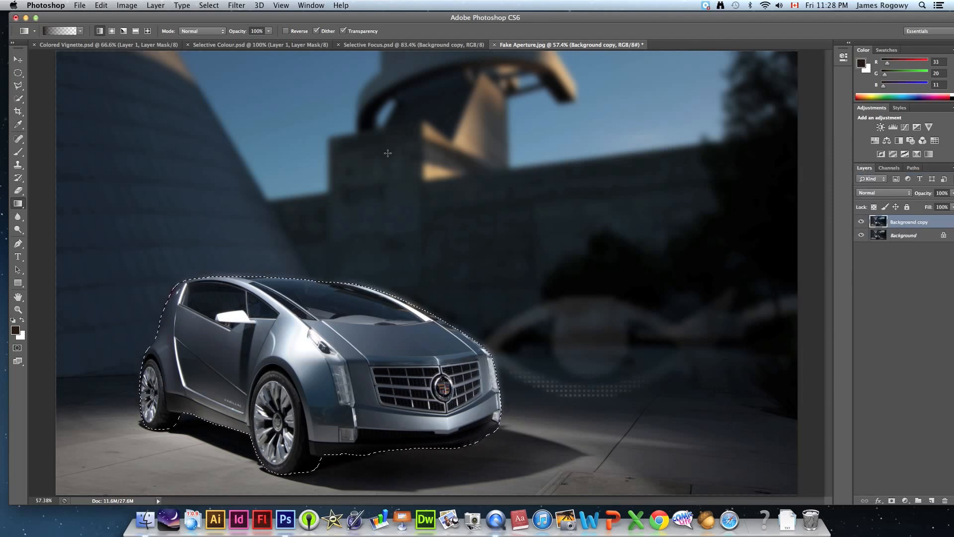
click(209, 5)
click(211, 47)
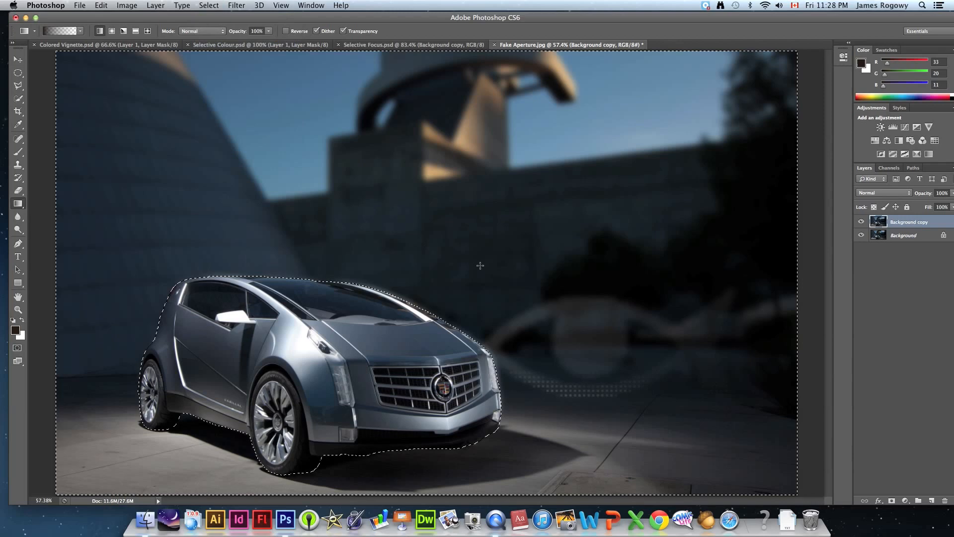
Step: Convert the selected surroundings to Black and White with the Default preset on the Background copy layer, and deselect
click(127, 6)
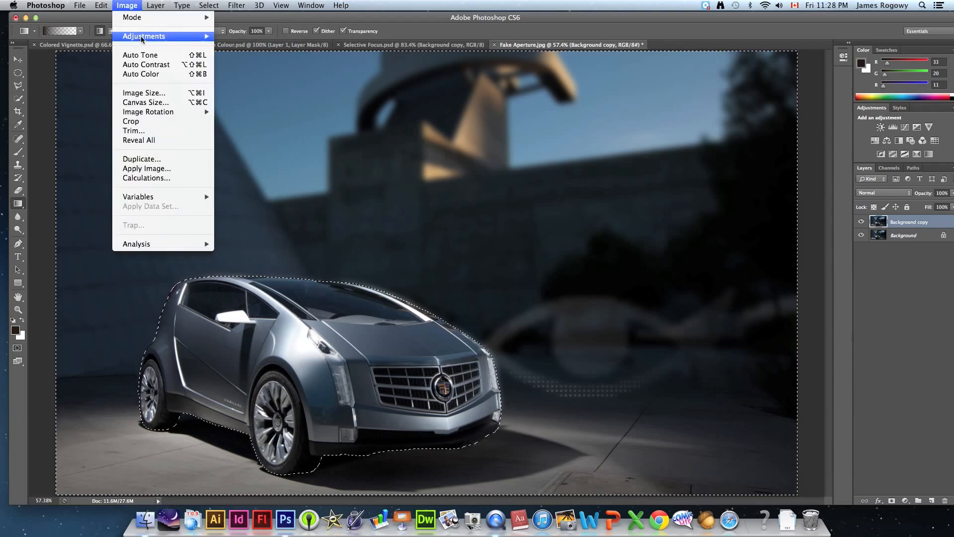
mouse_move(142, 39)
click(239, 112)
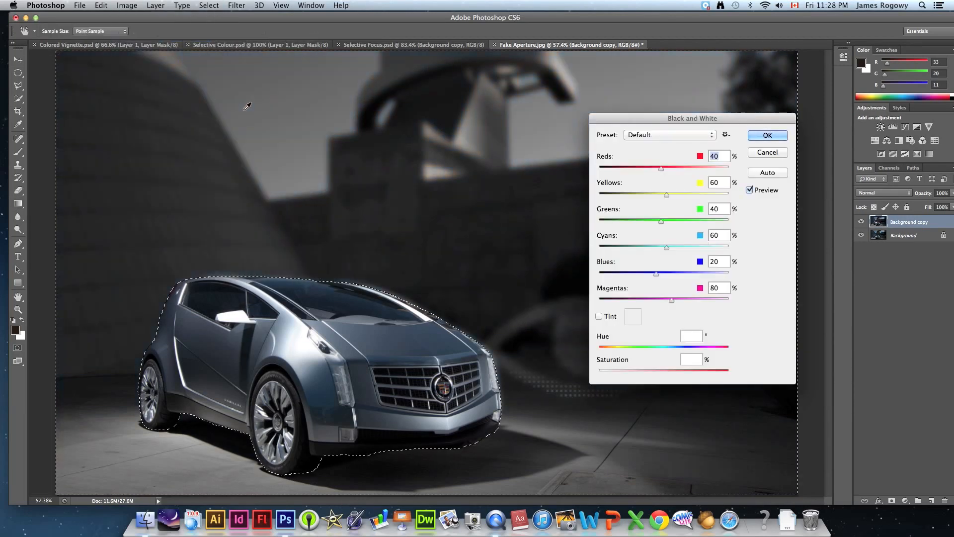
drag(686, 120, 776, 91)
click(866, 108)
key(super+d)
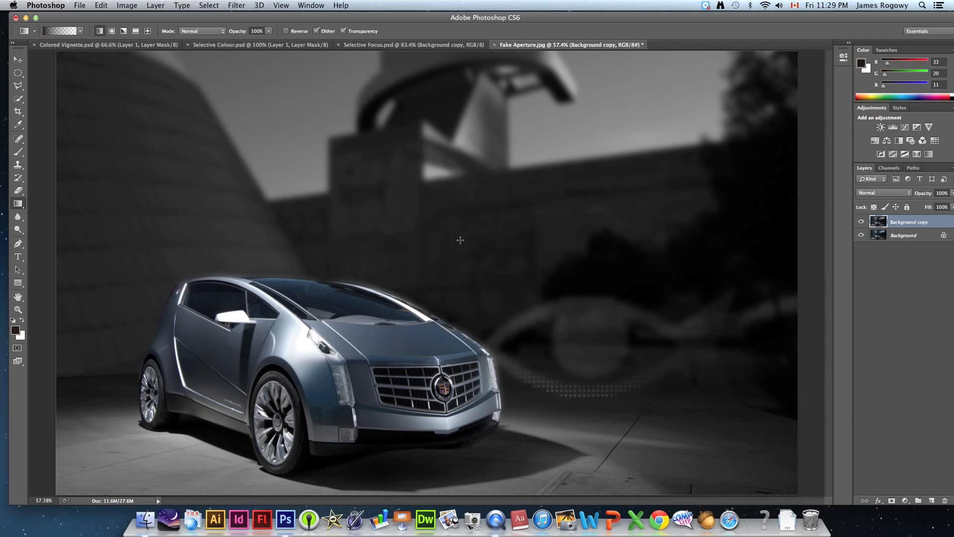
Step: Save the image to the Desktop as Fake Aperture.psd in Photoshop format, with alpha channels and layers included
click(80, 6)
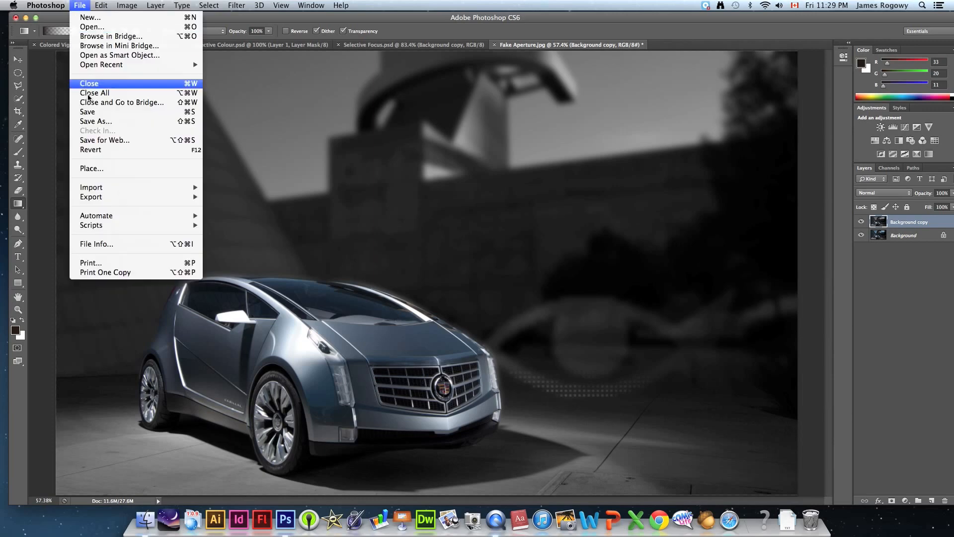
click(96, 121)
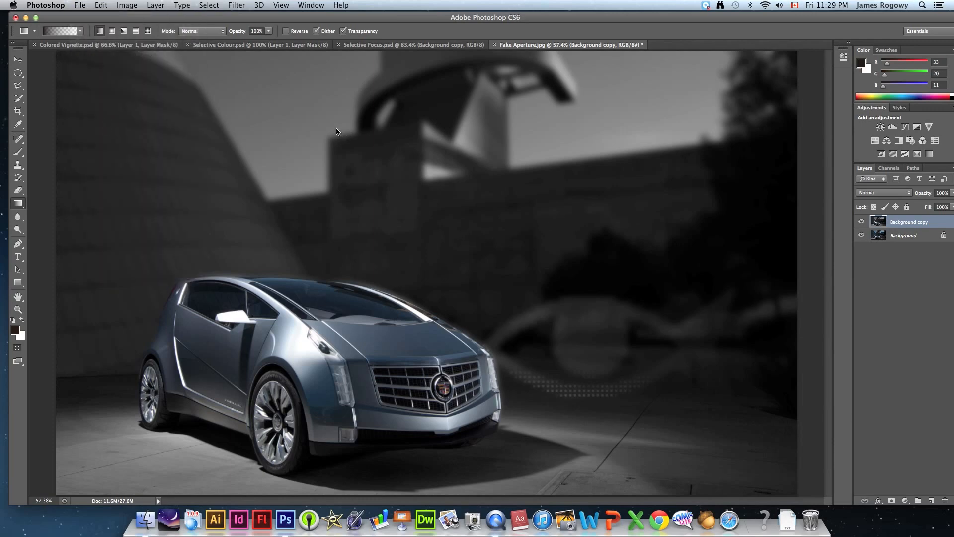
click(358, 155)
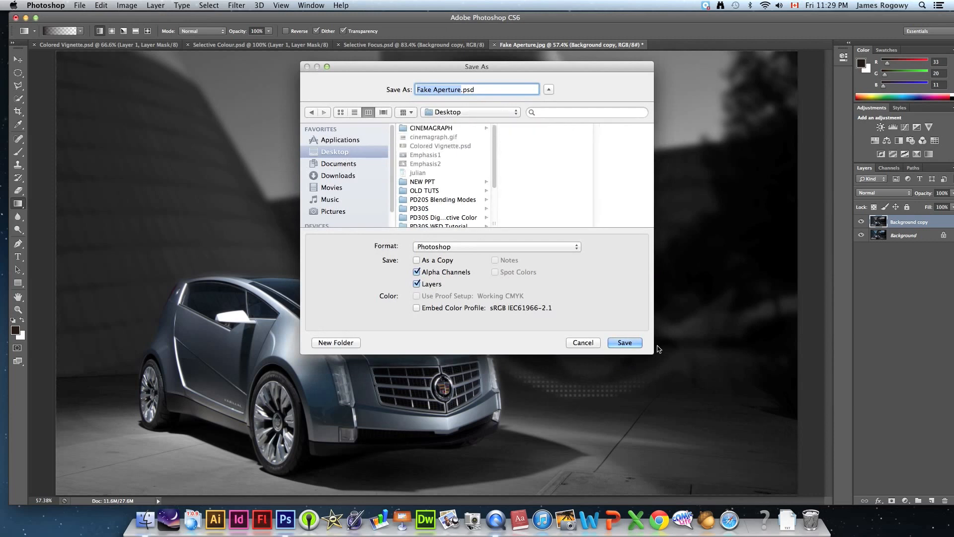
click(627, 342)
key(Return)
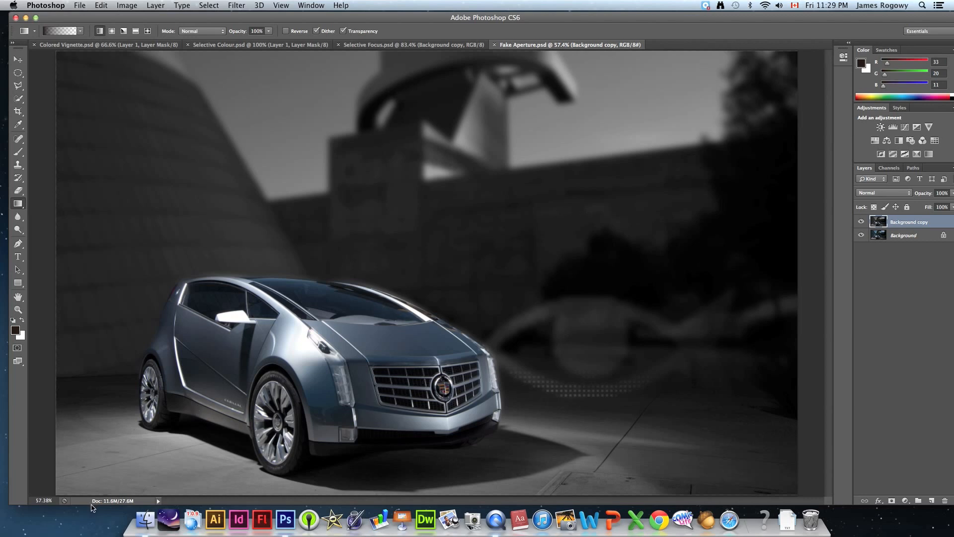
click(114, 458)
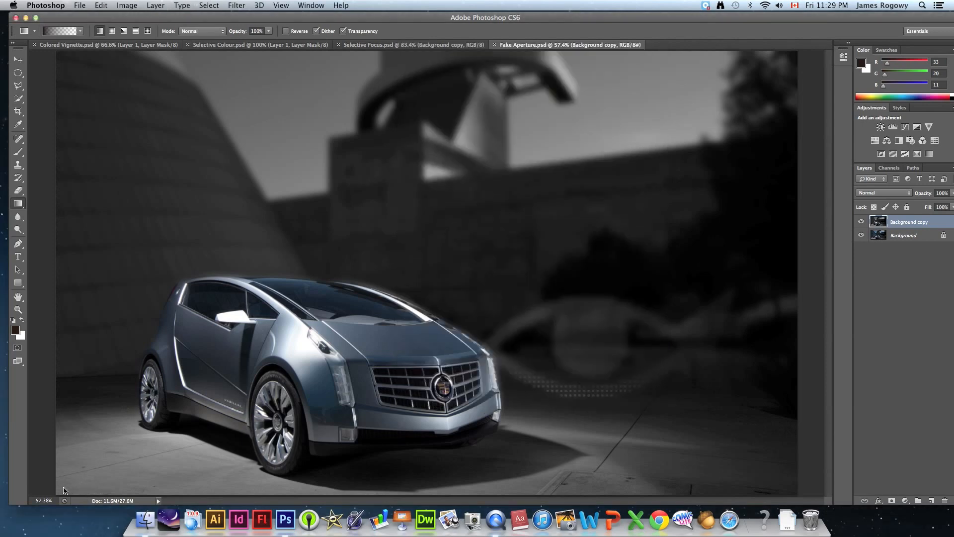